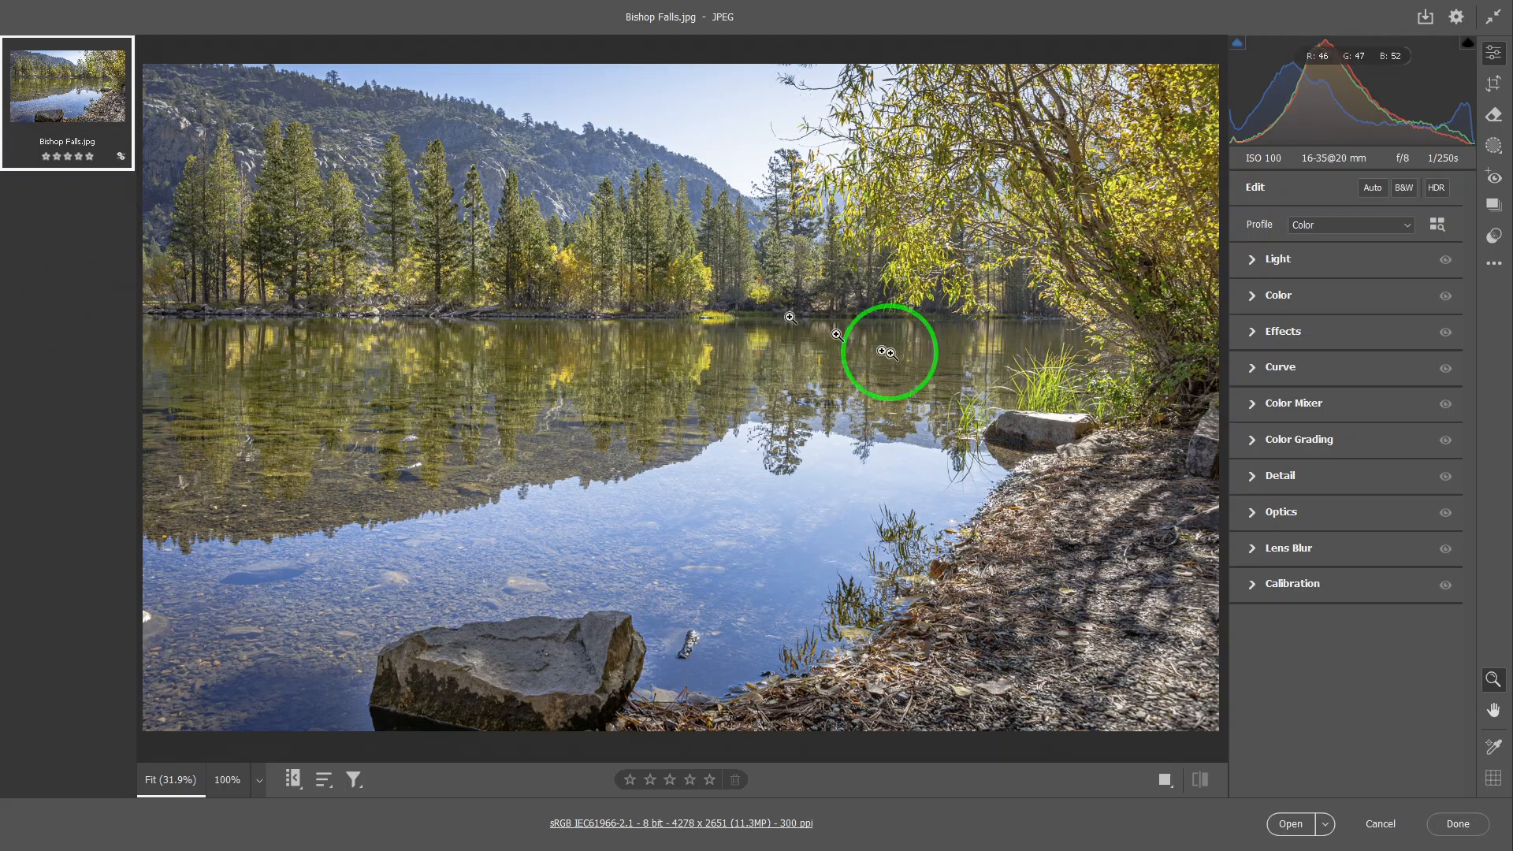
Step: Open the Color Mixer settings, view the Point Color mode and return to the Mixer mode
left_click(1254, 406)
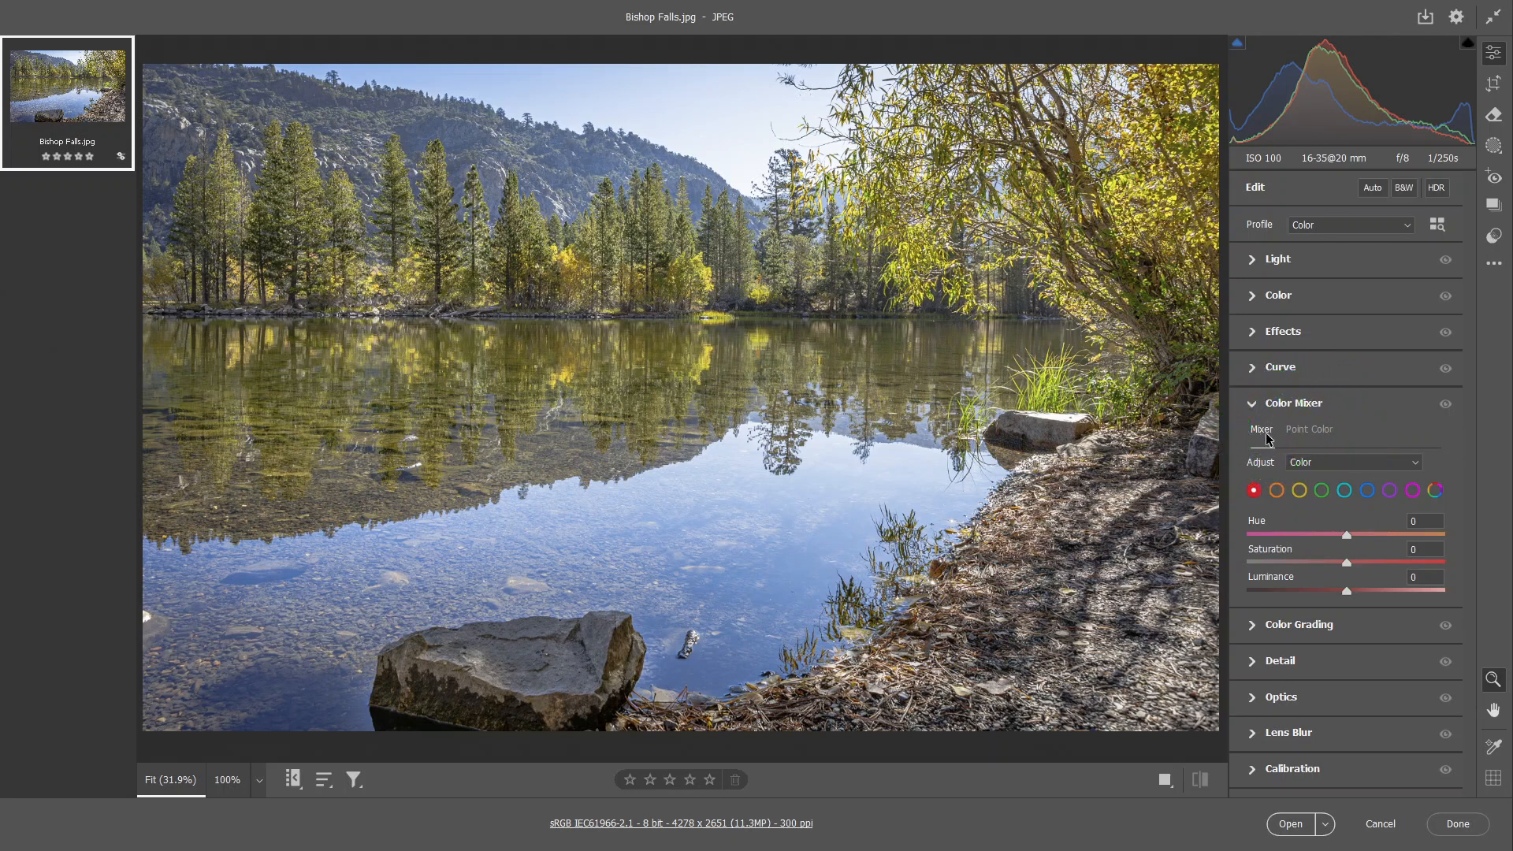
mouse_move(1267, 439)
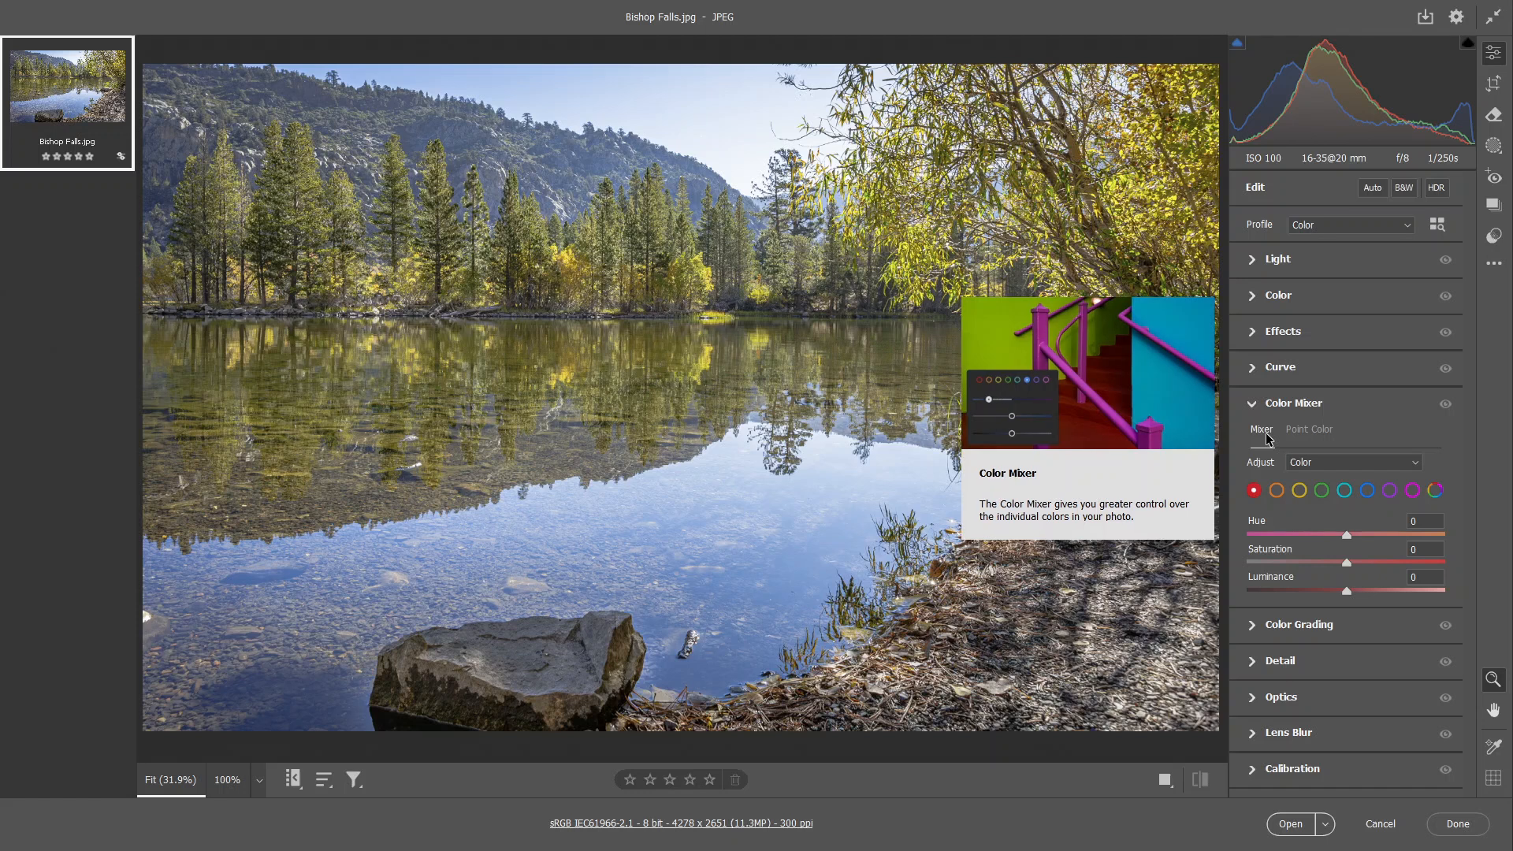
left_click(1305, 428)
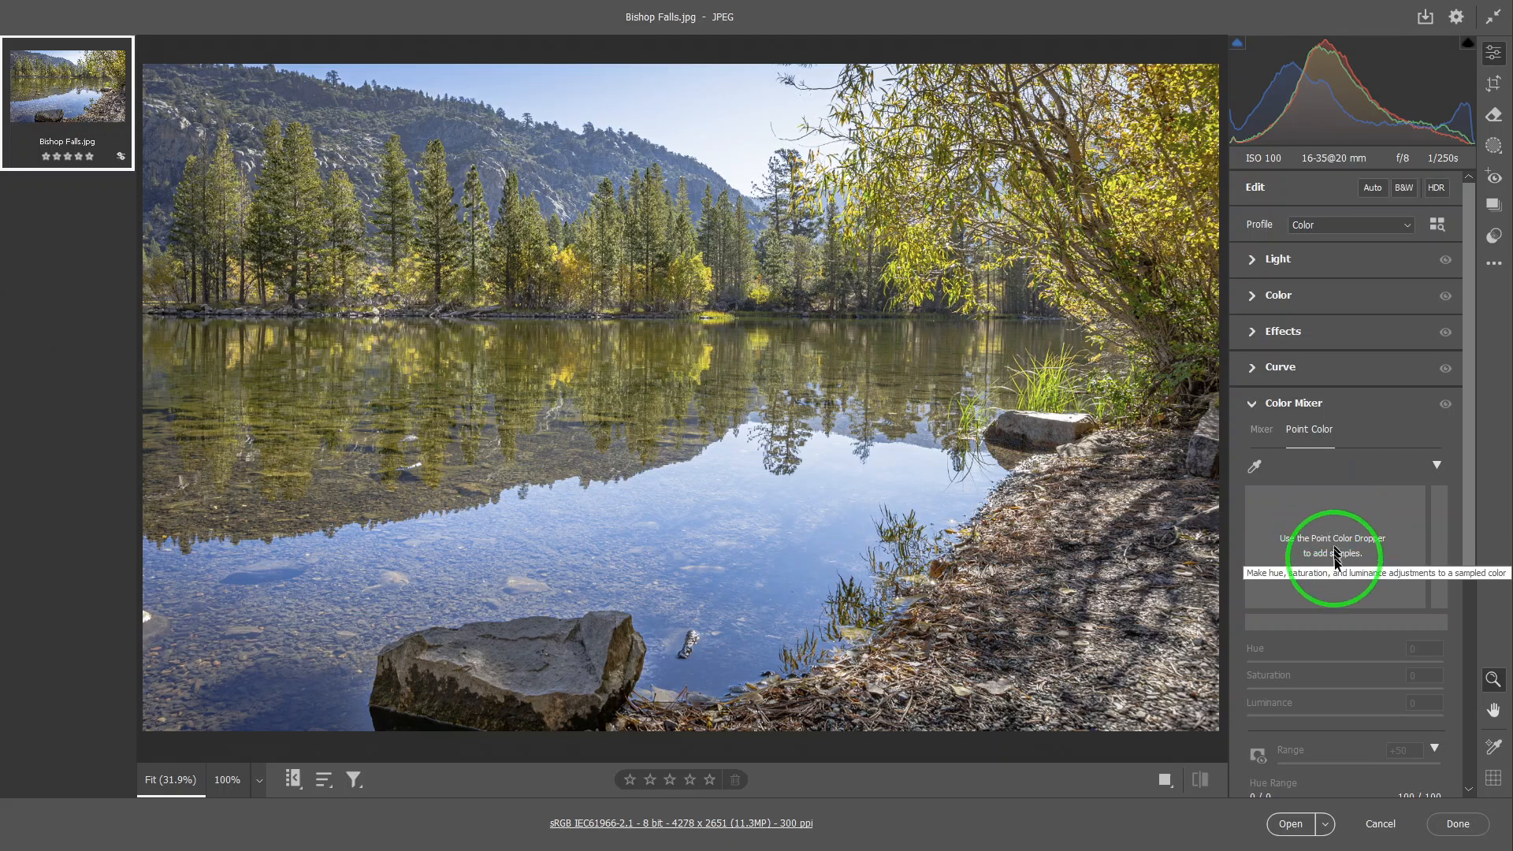
left_click(1269, 429)
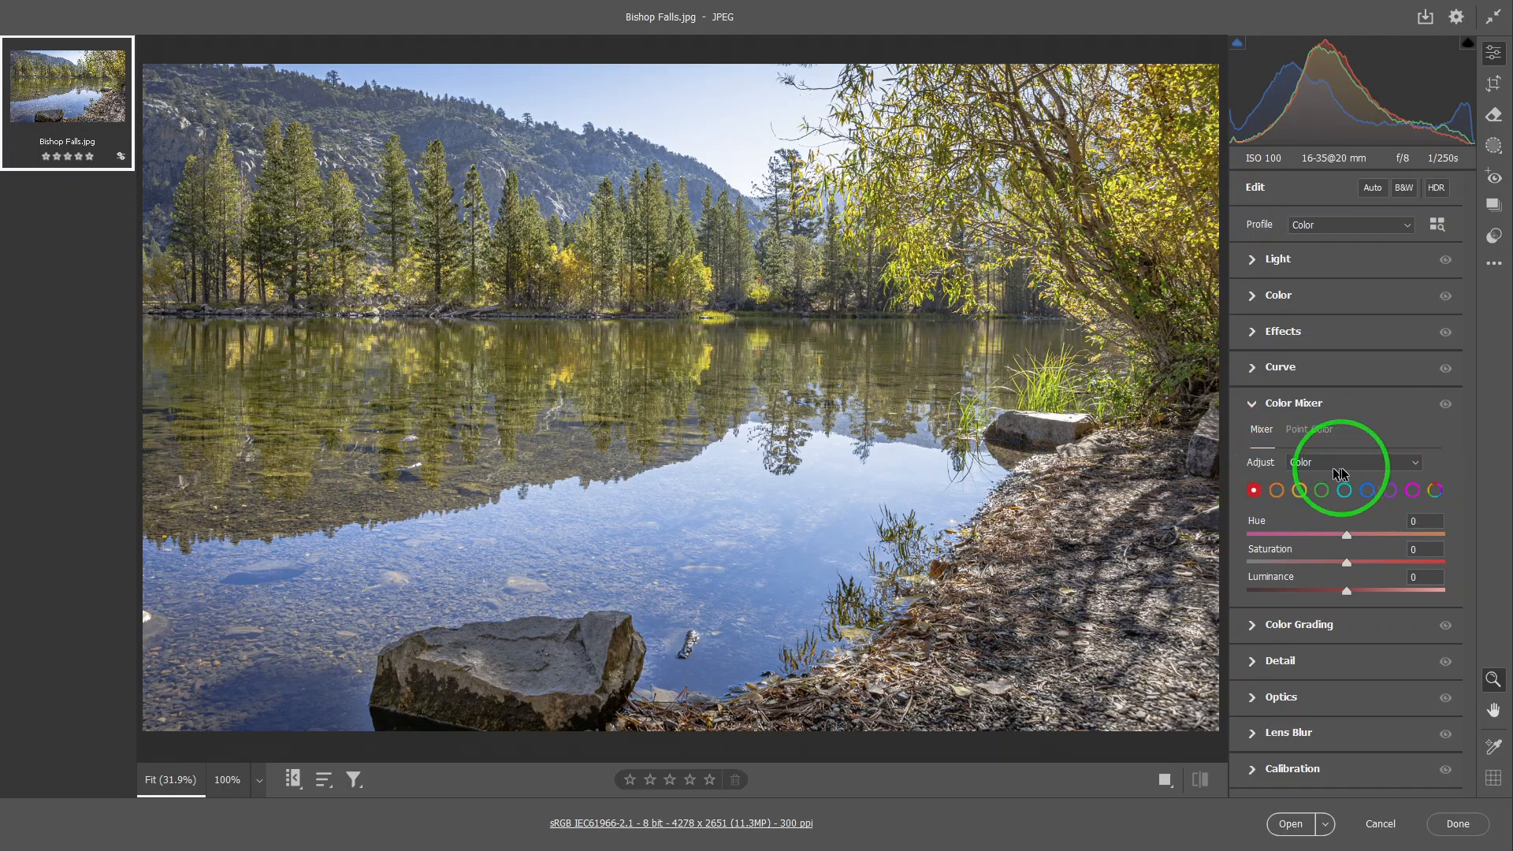
Step: Look at the HSL and Color options available for the mixer's adjustment type
left_click(1414, 464)
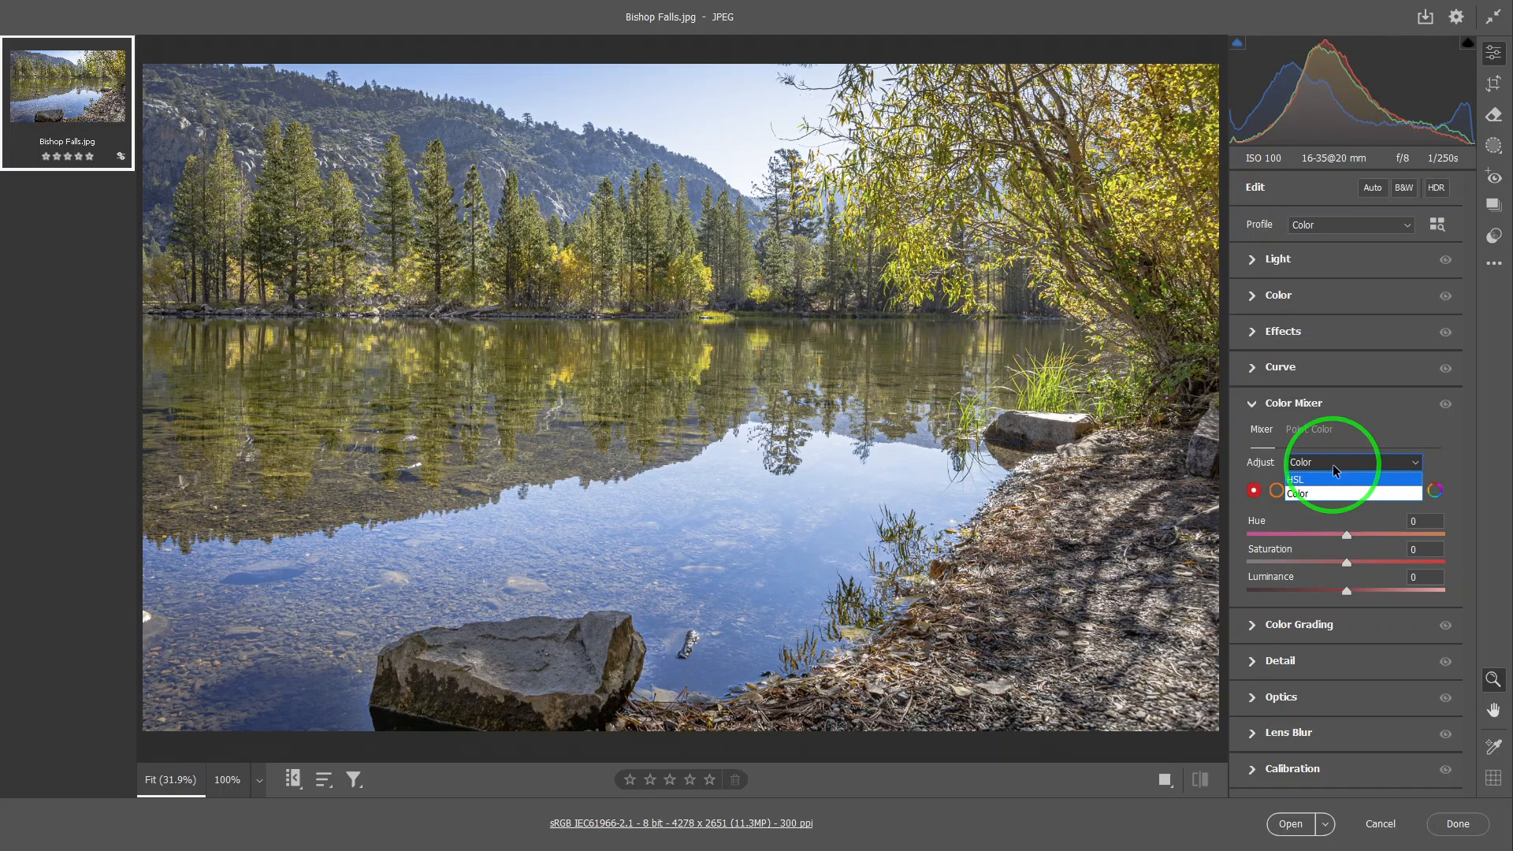
left_click(1455, 486)
left_click(1275, 478)
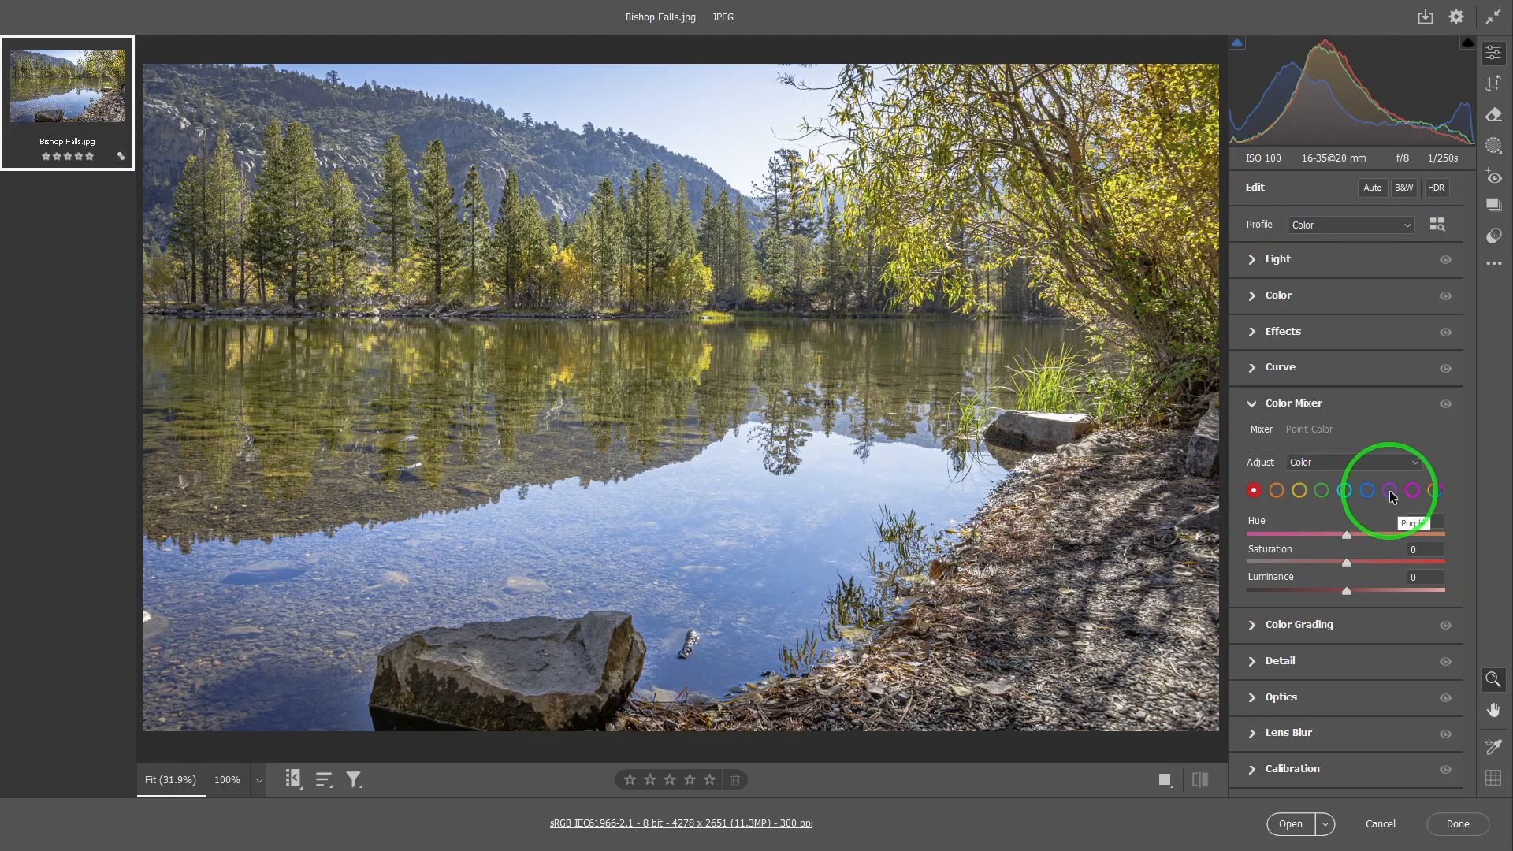
Step: Review the hue, saturation and luminance sliders of all color ranges together, and restrict the mixer to the yellow range
left_click(1439, 493)
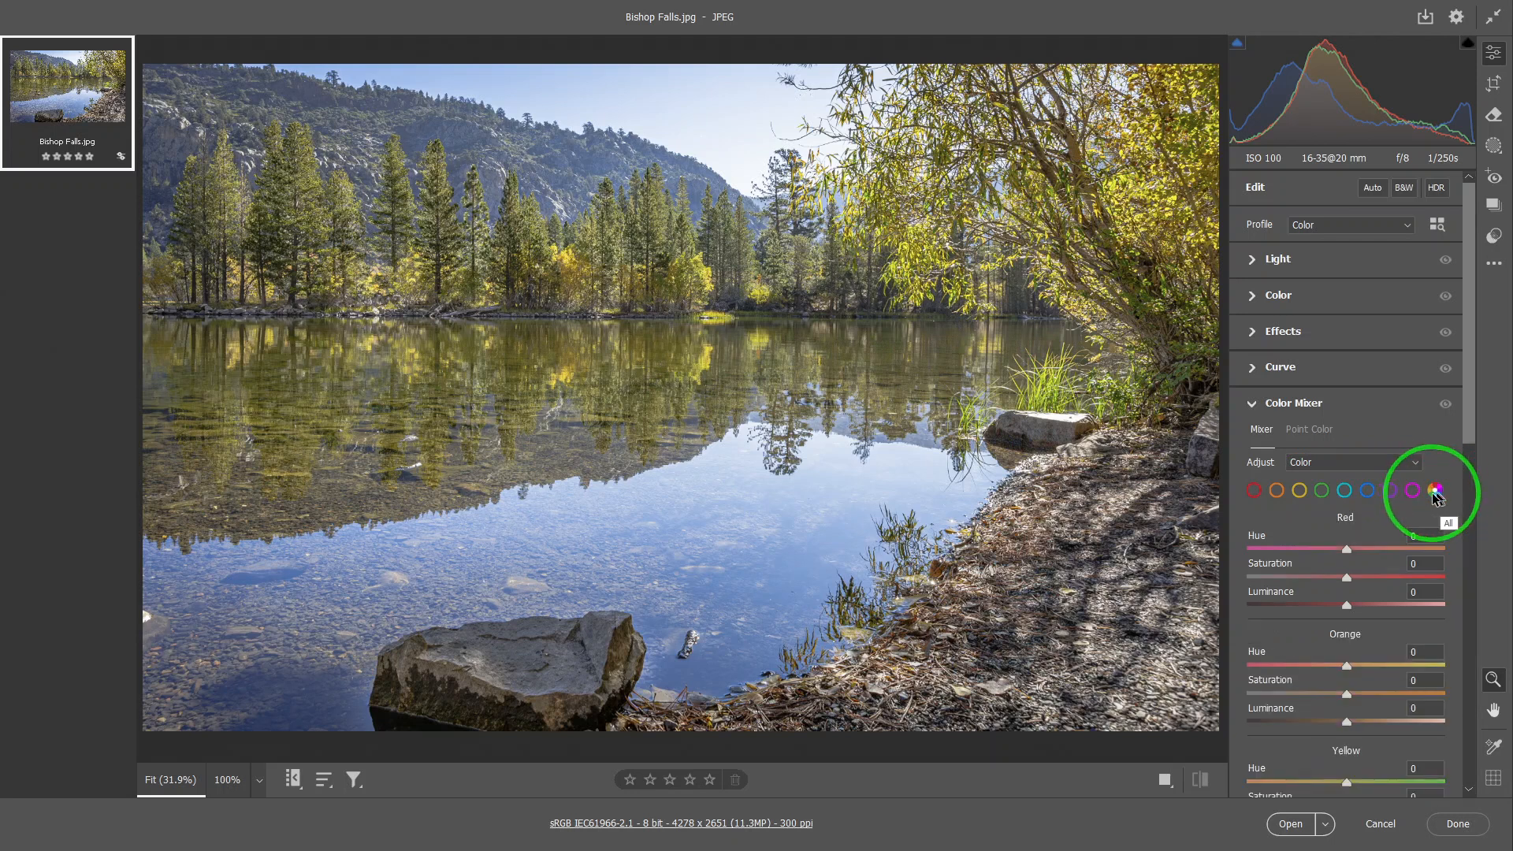
scroll(1471, 446, "down", 5)
scroll(1471, 583, "down", 5)
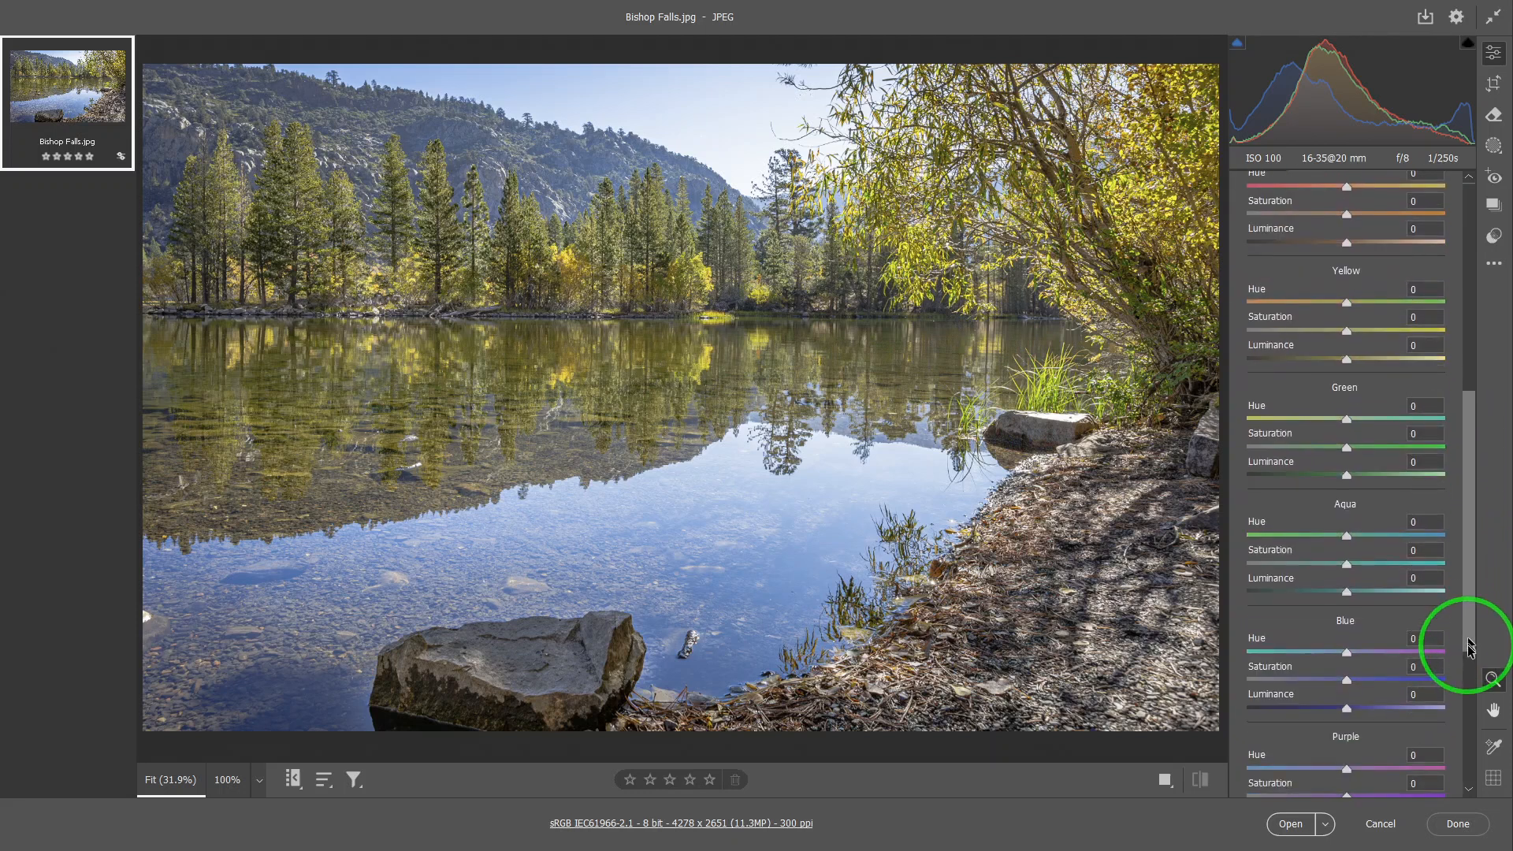
left_click_drag(1471, 721, 1471, 489)
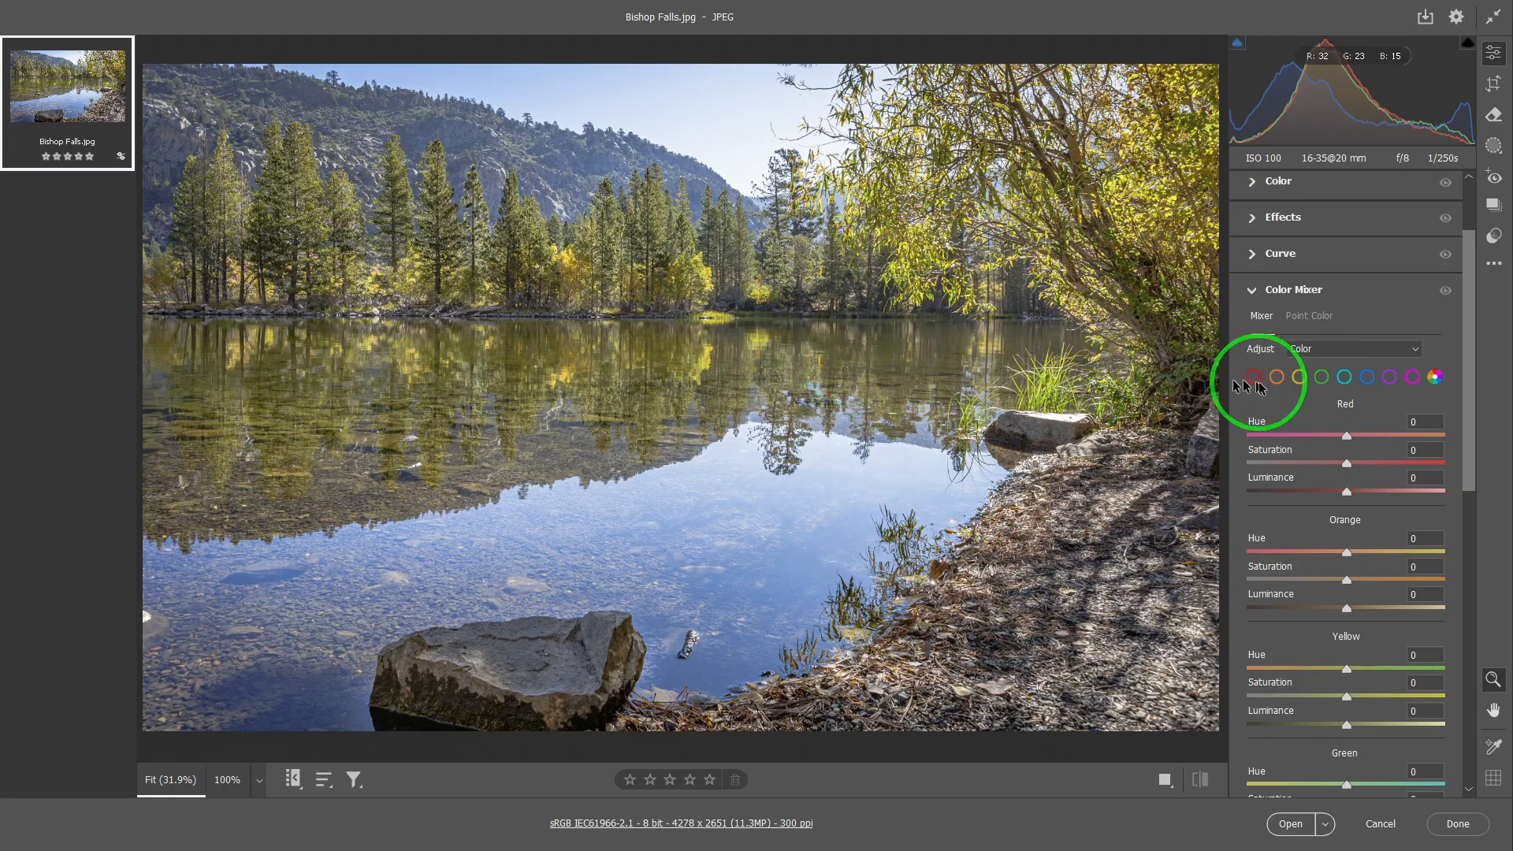
left_click(1300, 377)
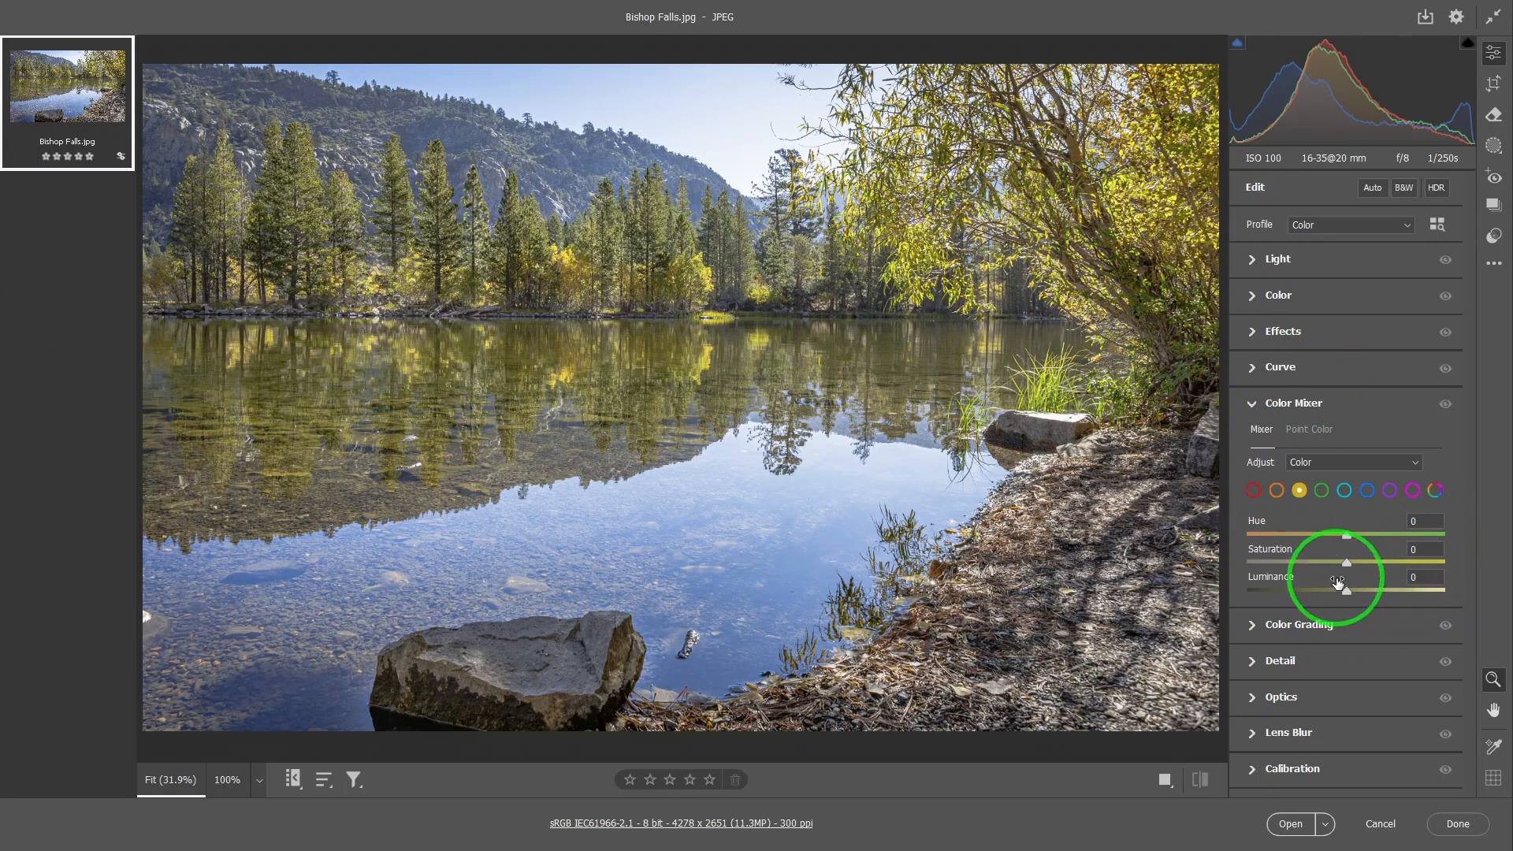
Step: Switch the mixer's adjustment type to HSL, view its layout and return to Color
left_click(1349, 463)
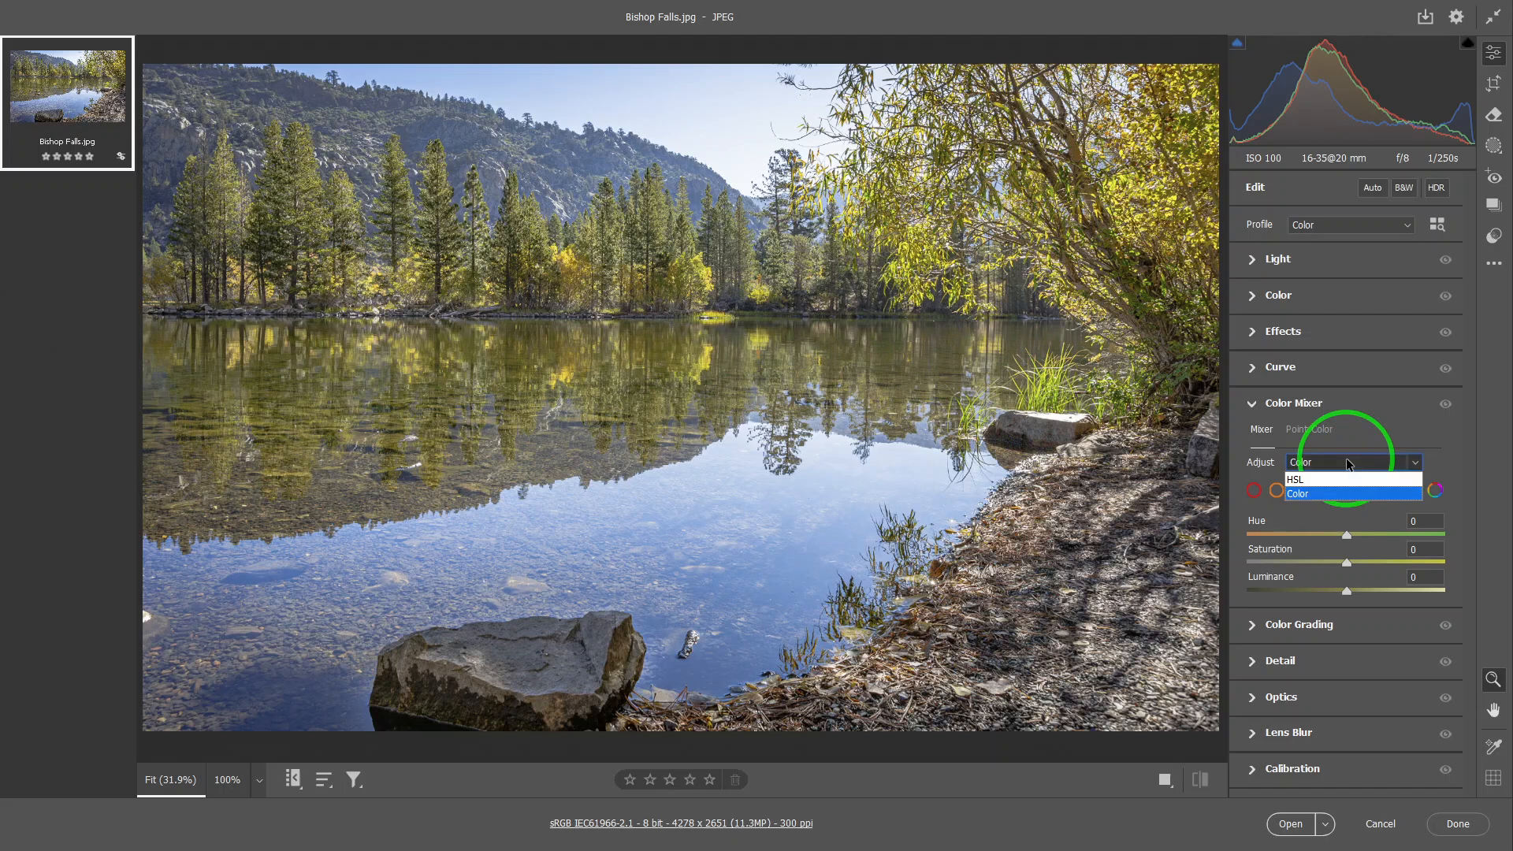
left_click(1300, 479)
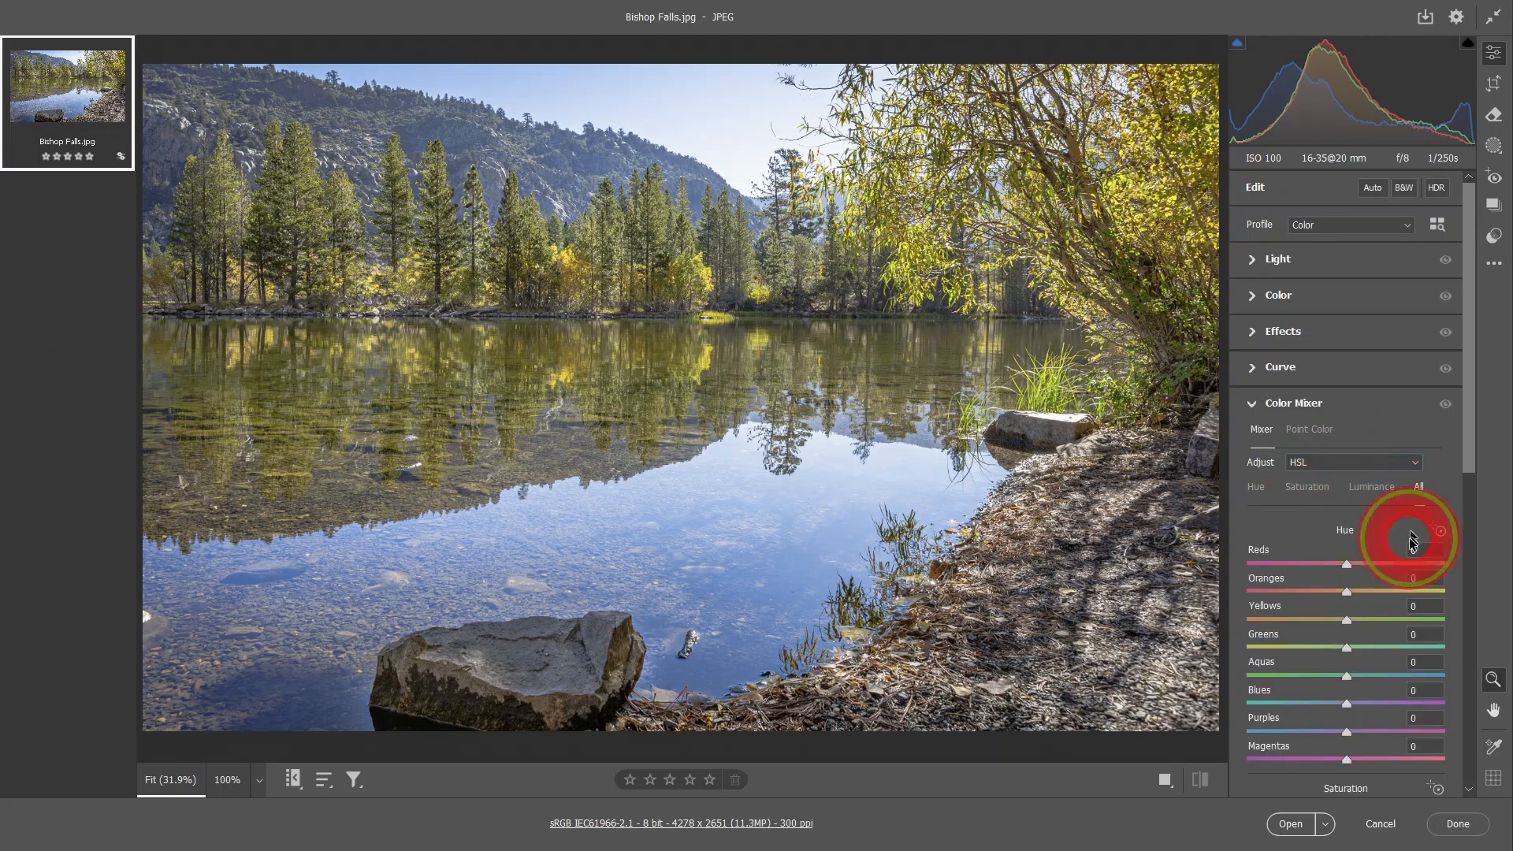
left_click_drag(1466, 463, 1464, 491)
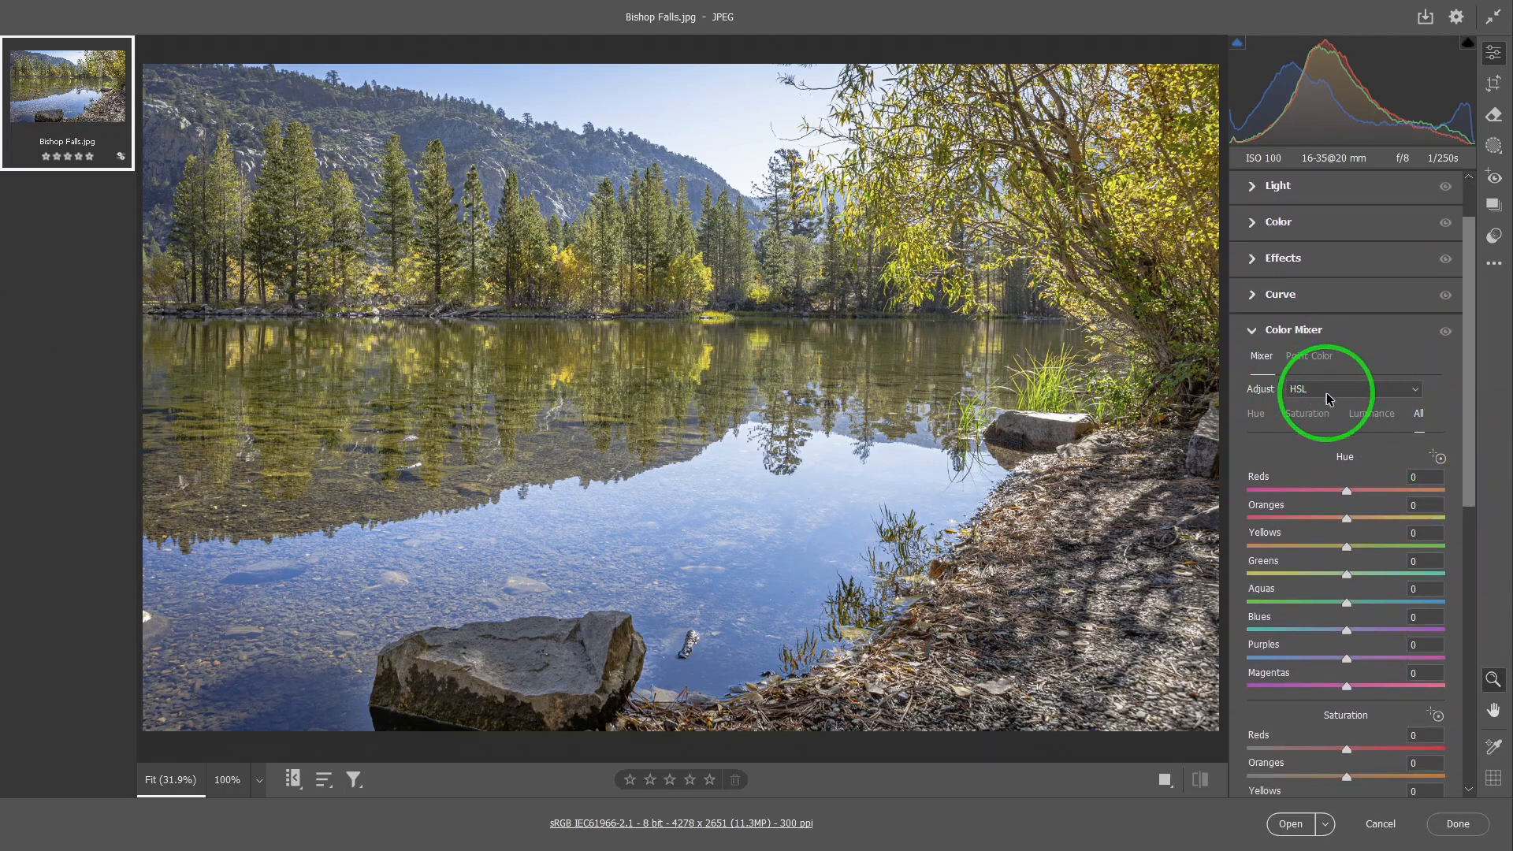
left_click(1329, 391)
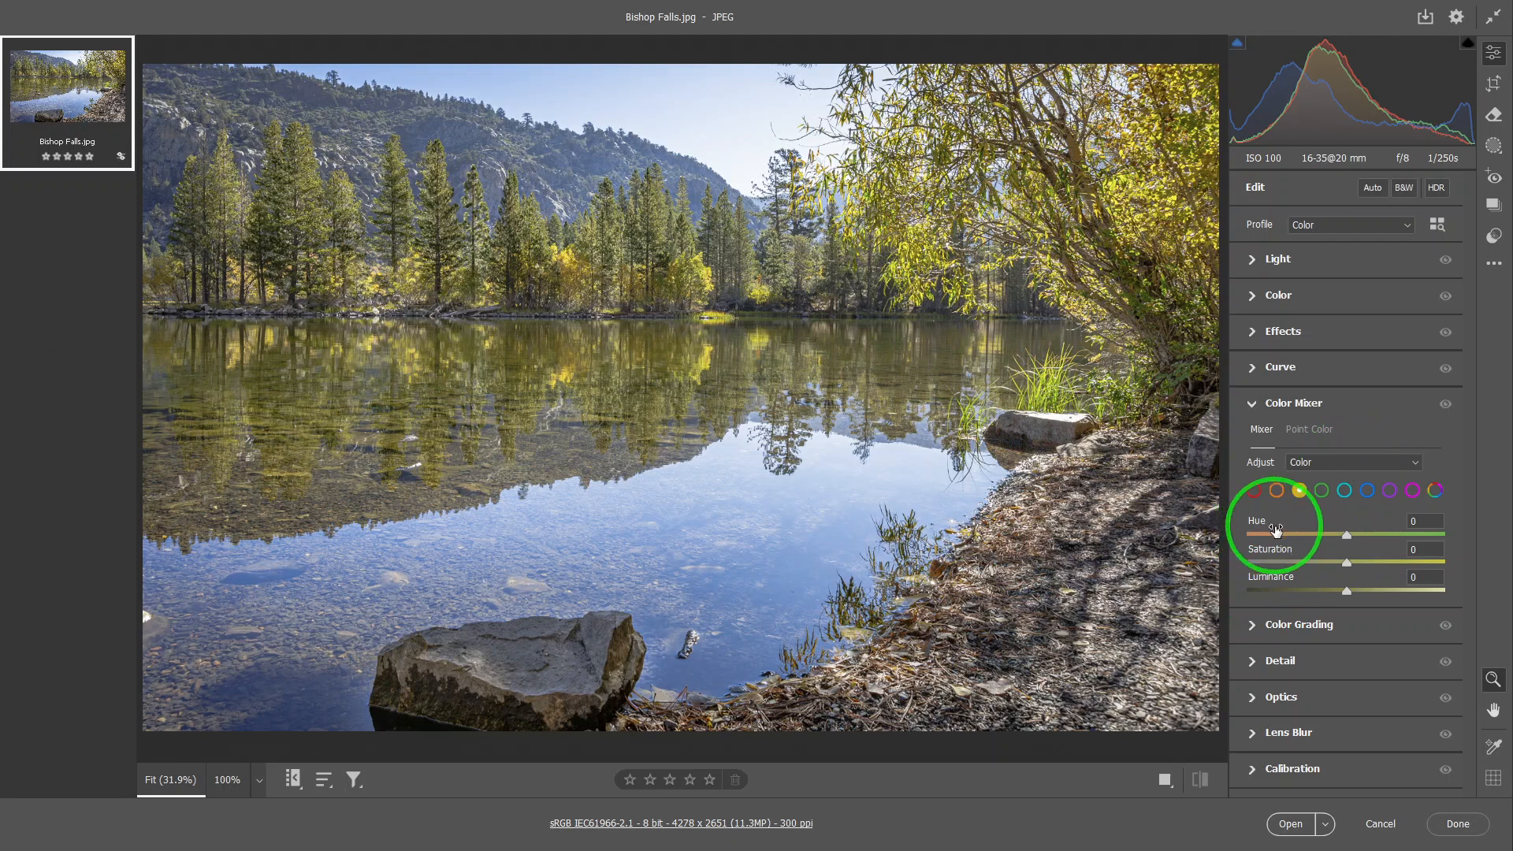
left_click(1327, 463)
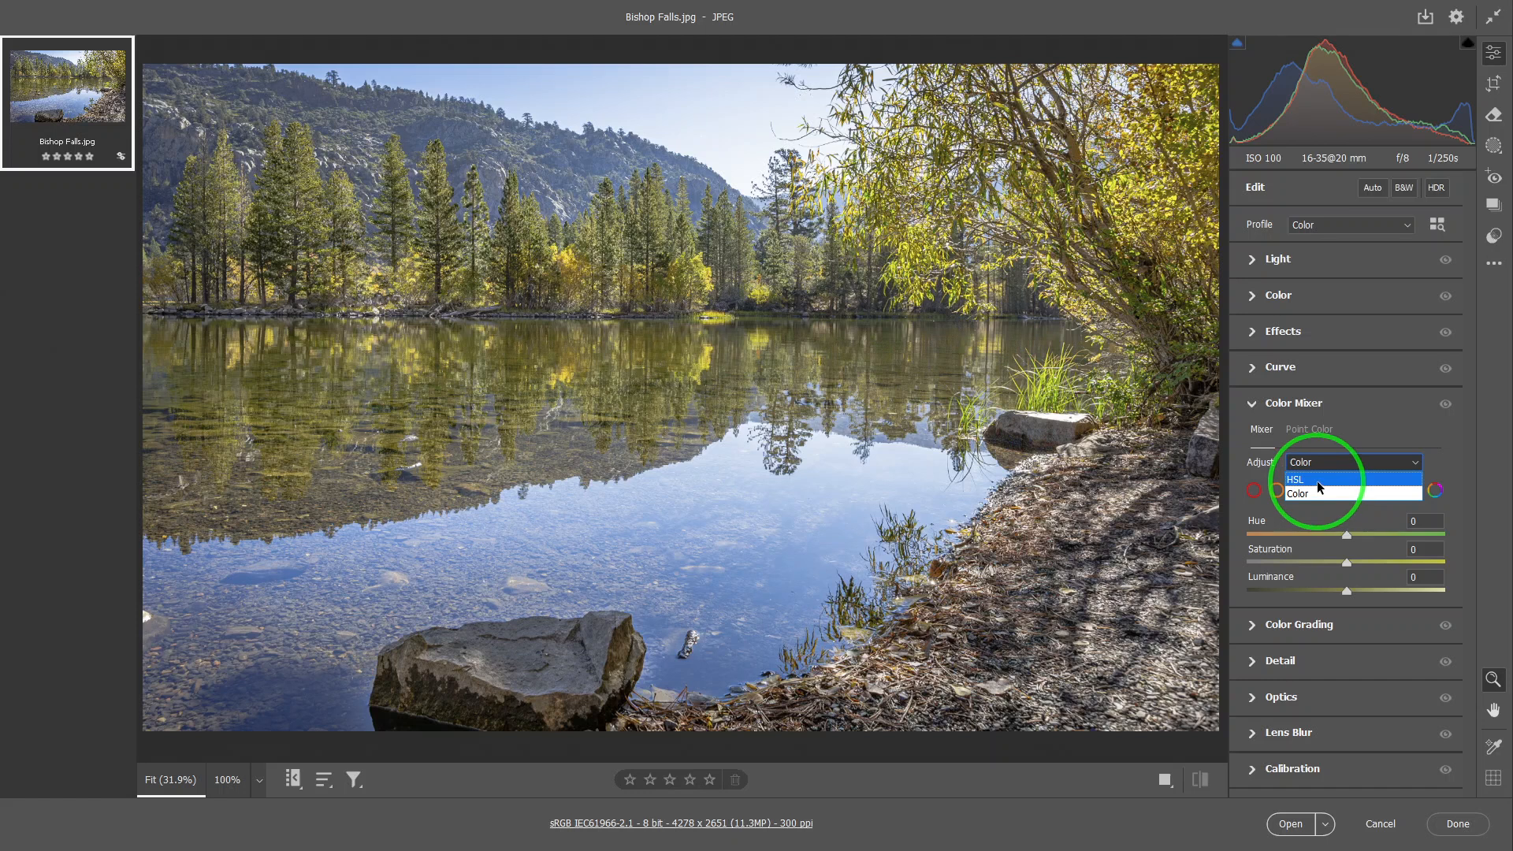
left_click(1306, 491)
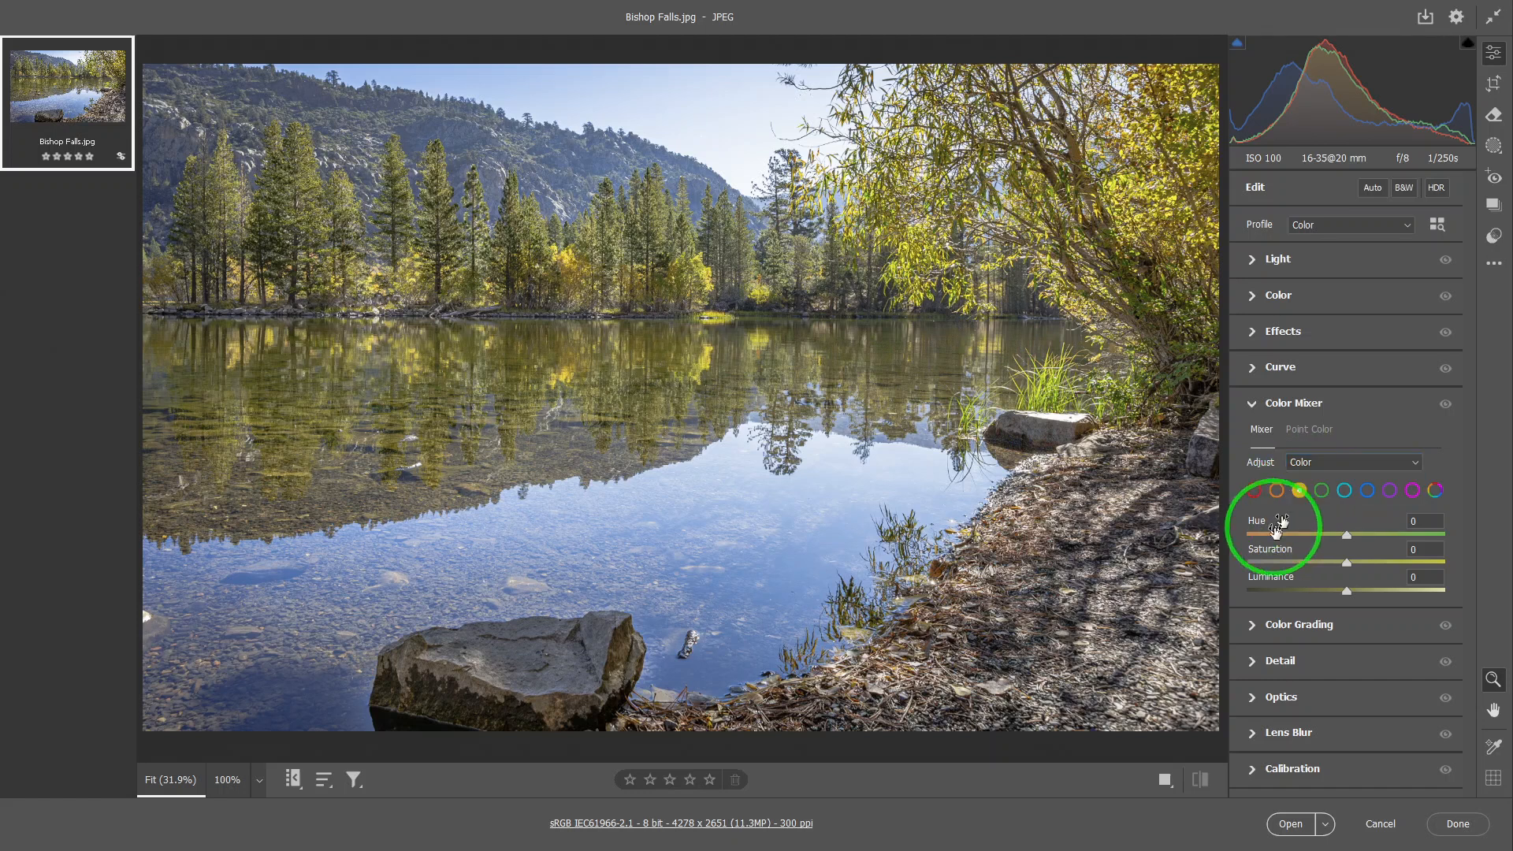
Step: Examine the per-color hue and saturation sliders of the HSL adjustment, compare them with the Color adjustment and finish on Color
left_click(1312, 464)
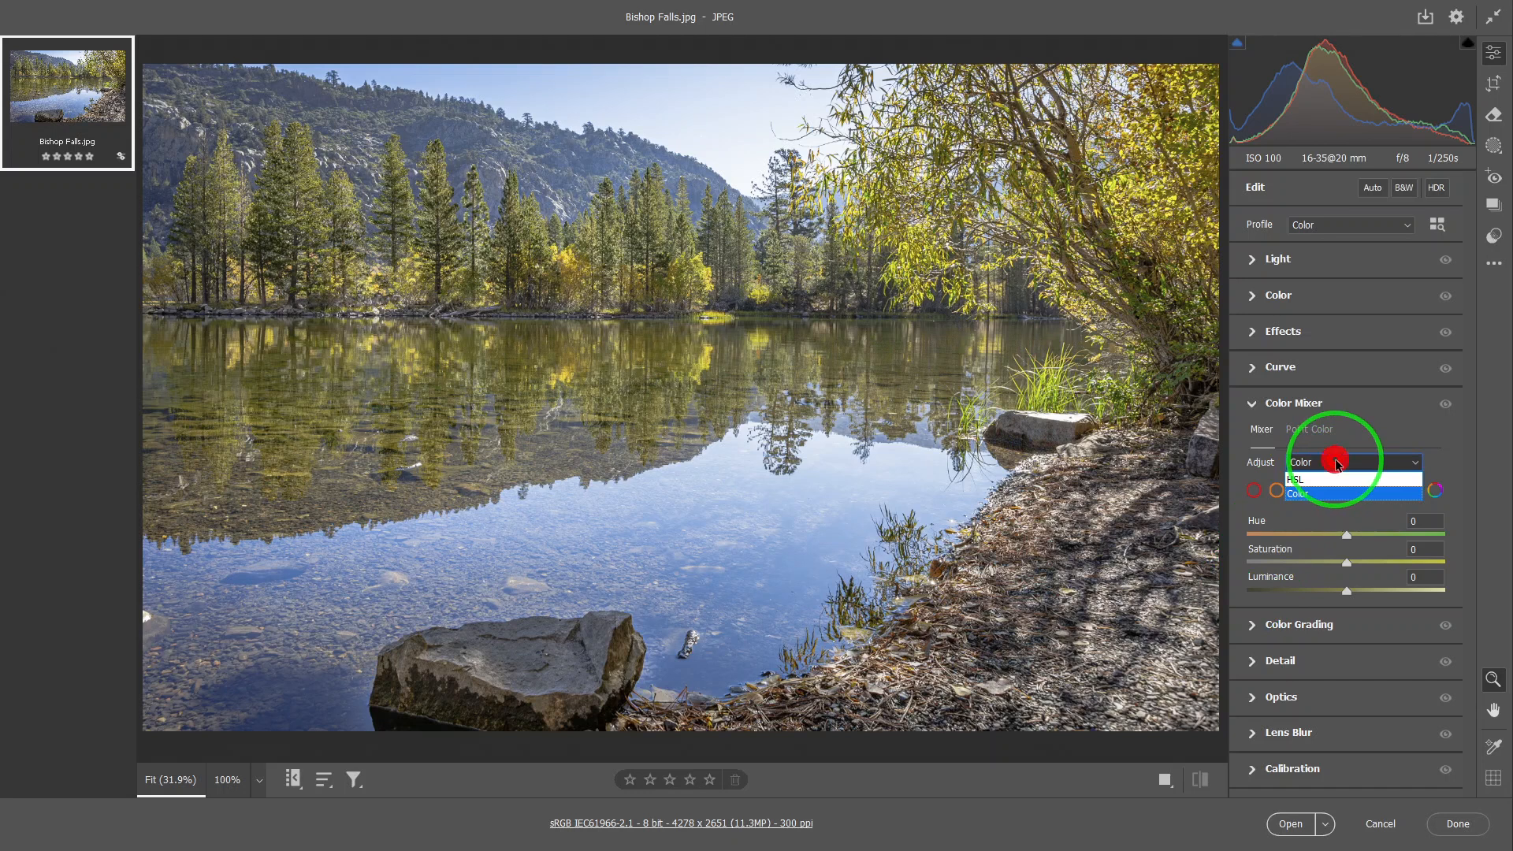
left_click(1302, 483)
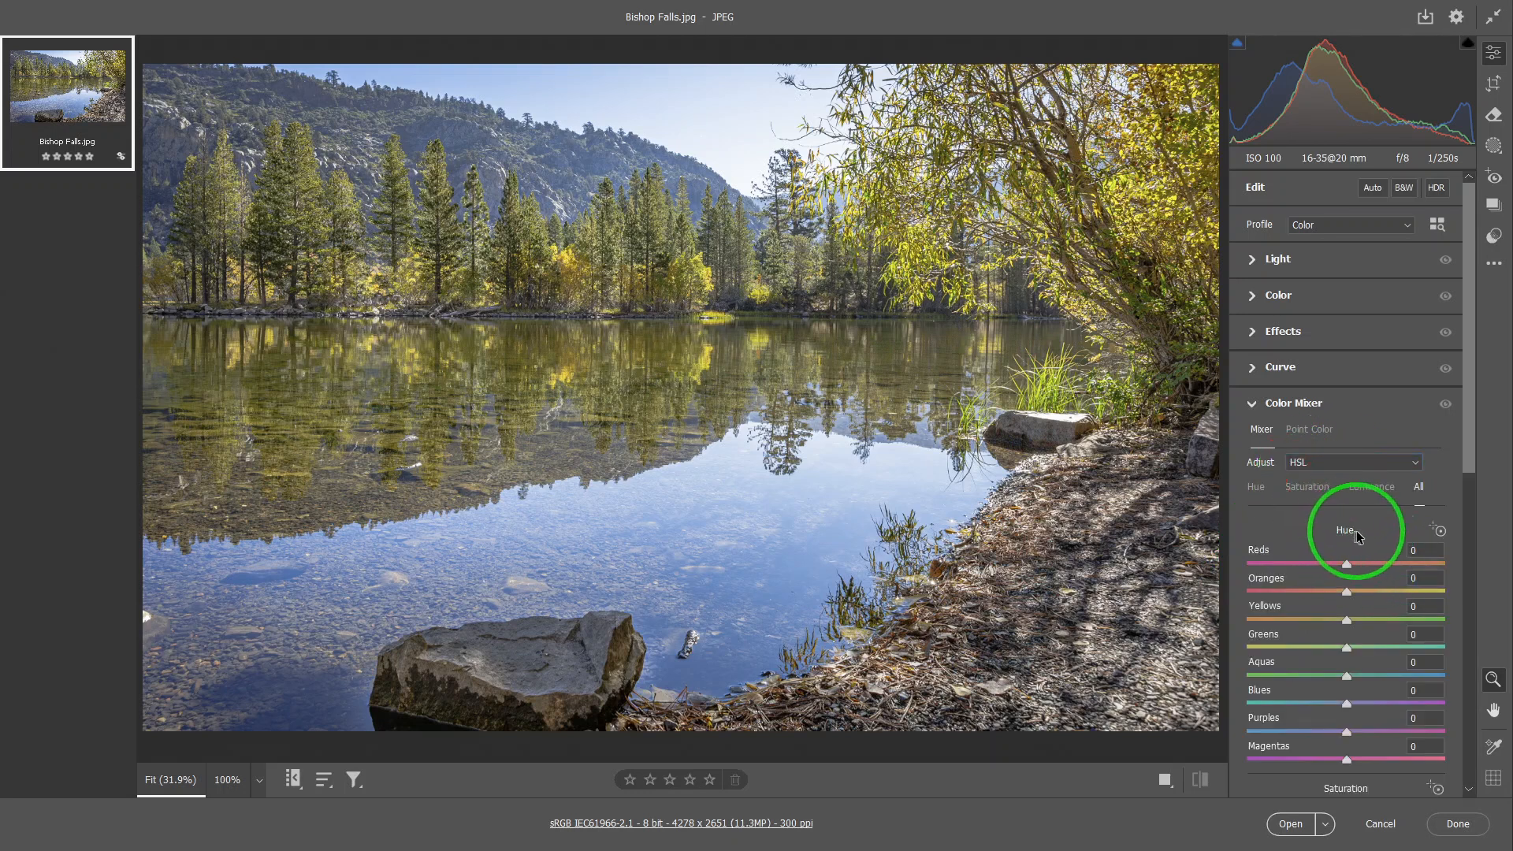
left_click(1471, 478)
left_click_drag(1472, 476, 1468, 529)
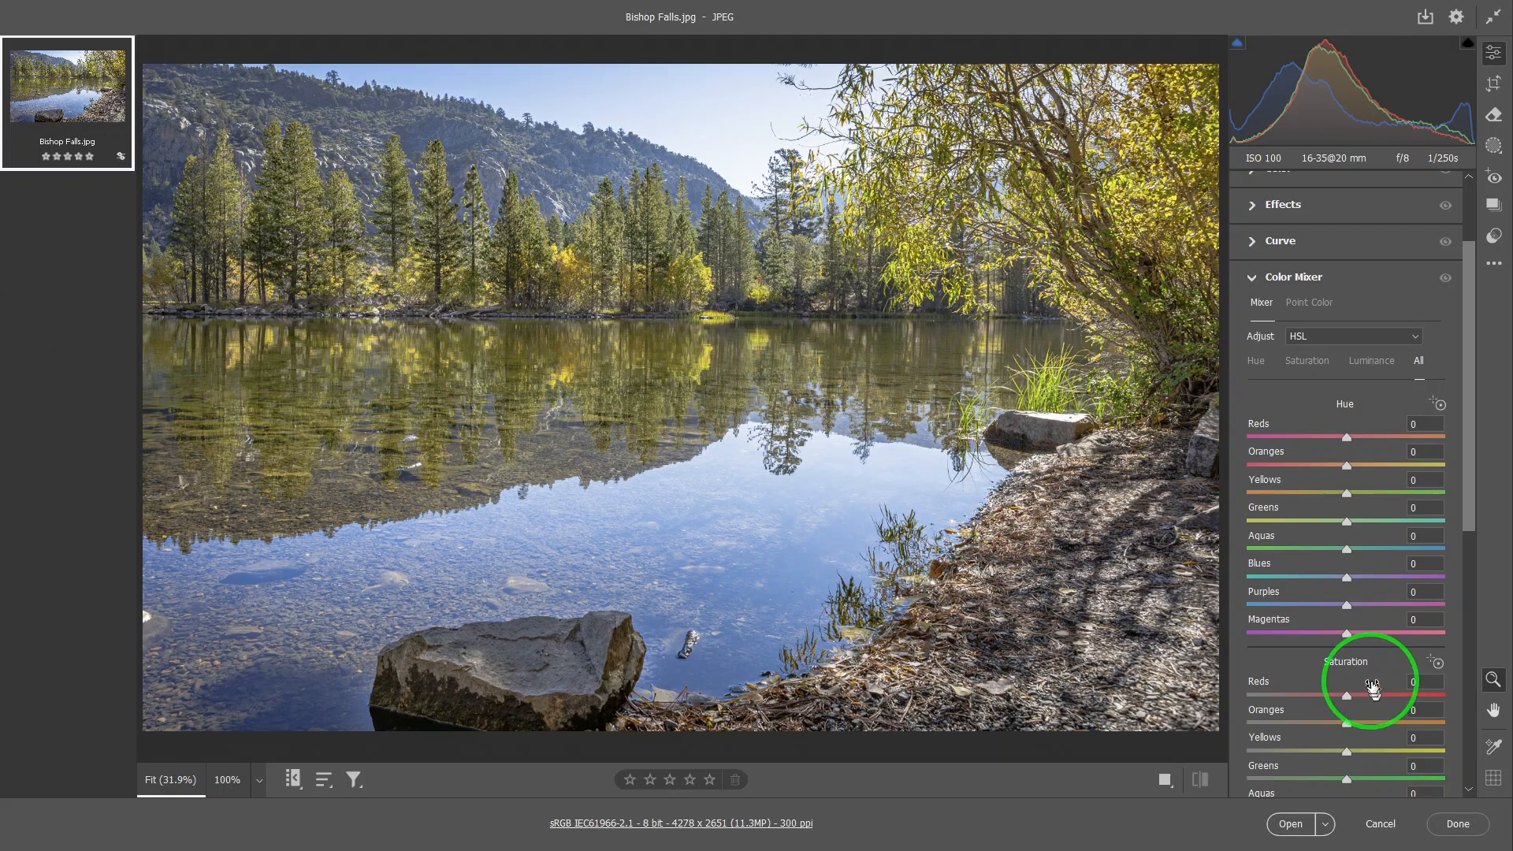
left_click_drag(1466, 517, 1463, 575)
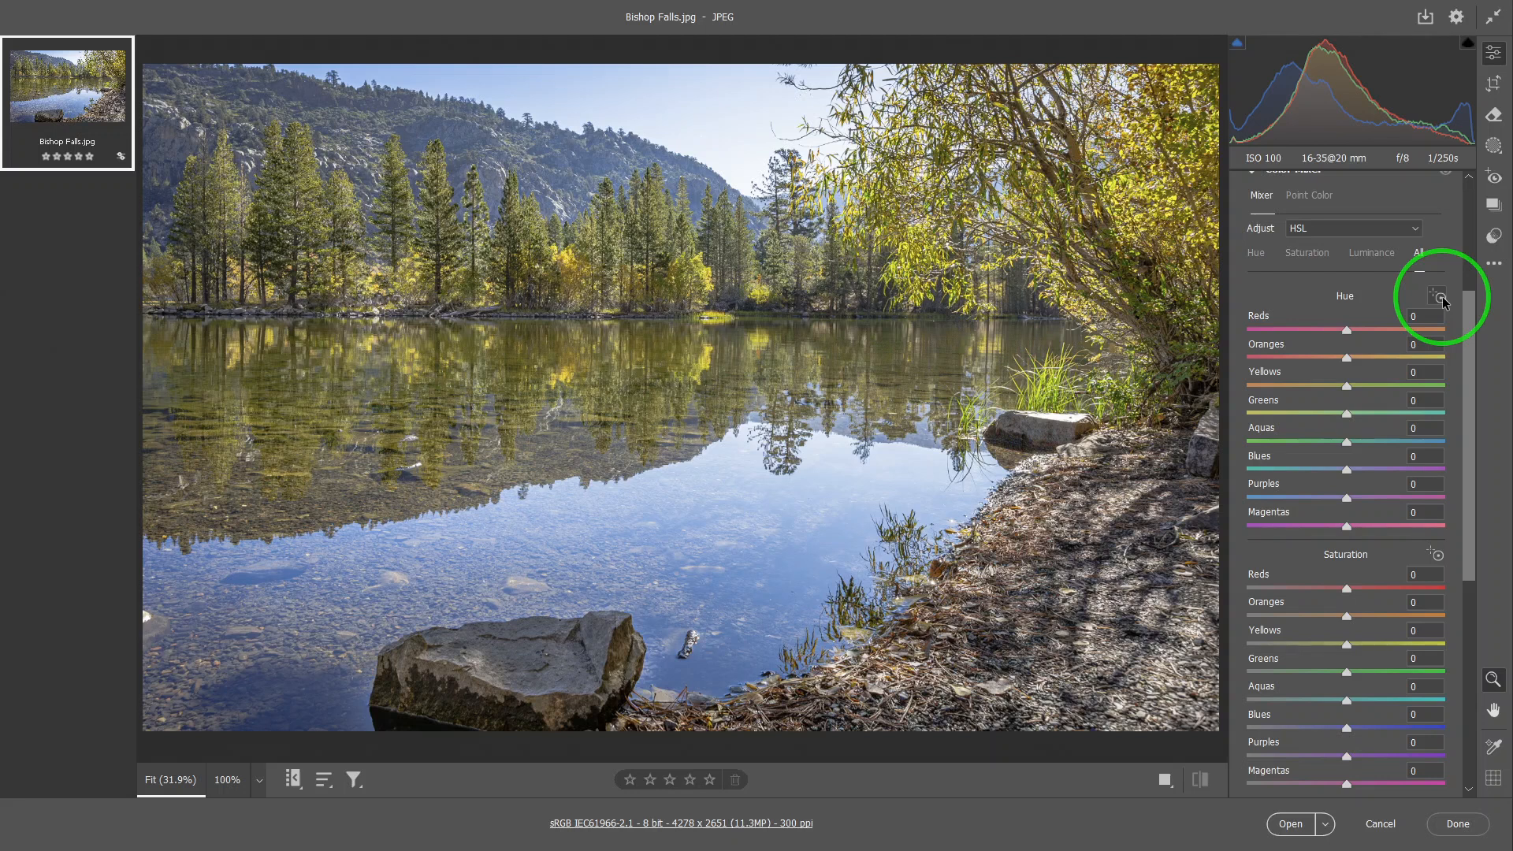
left_click(1330, 229)
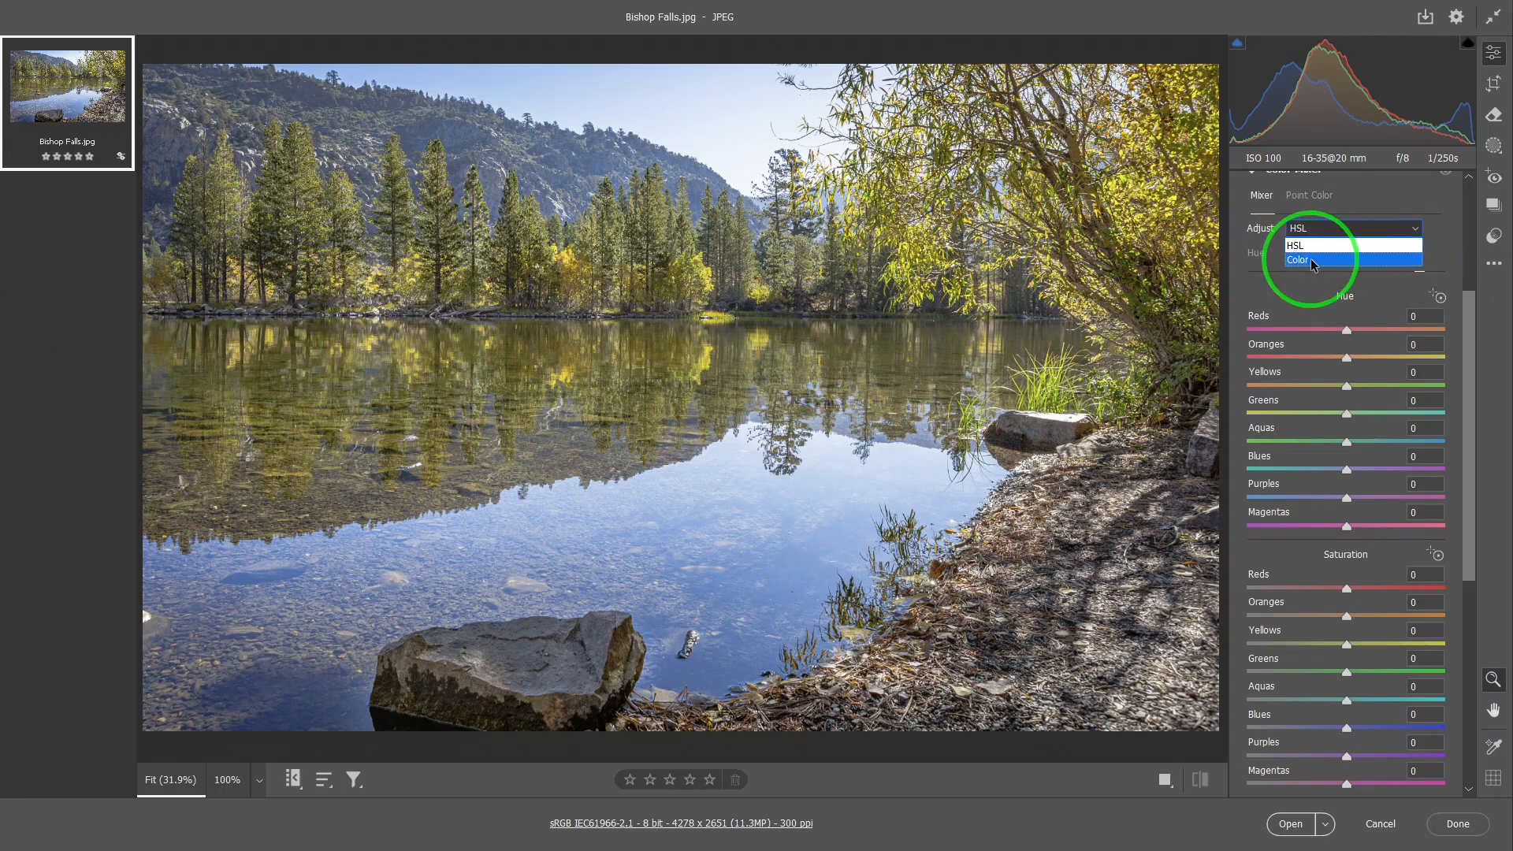
left_click(1313, 262)
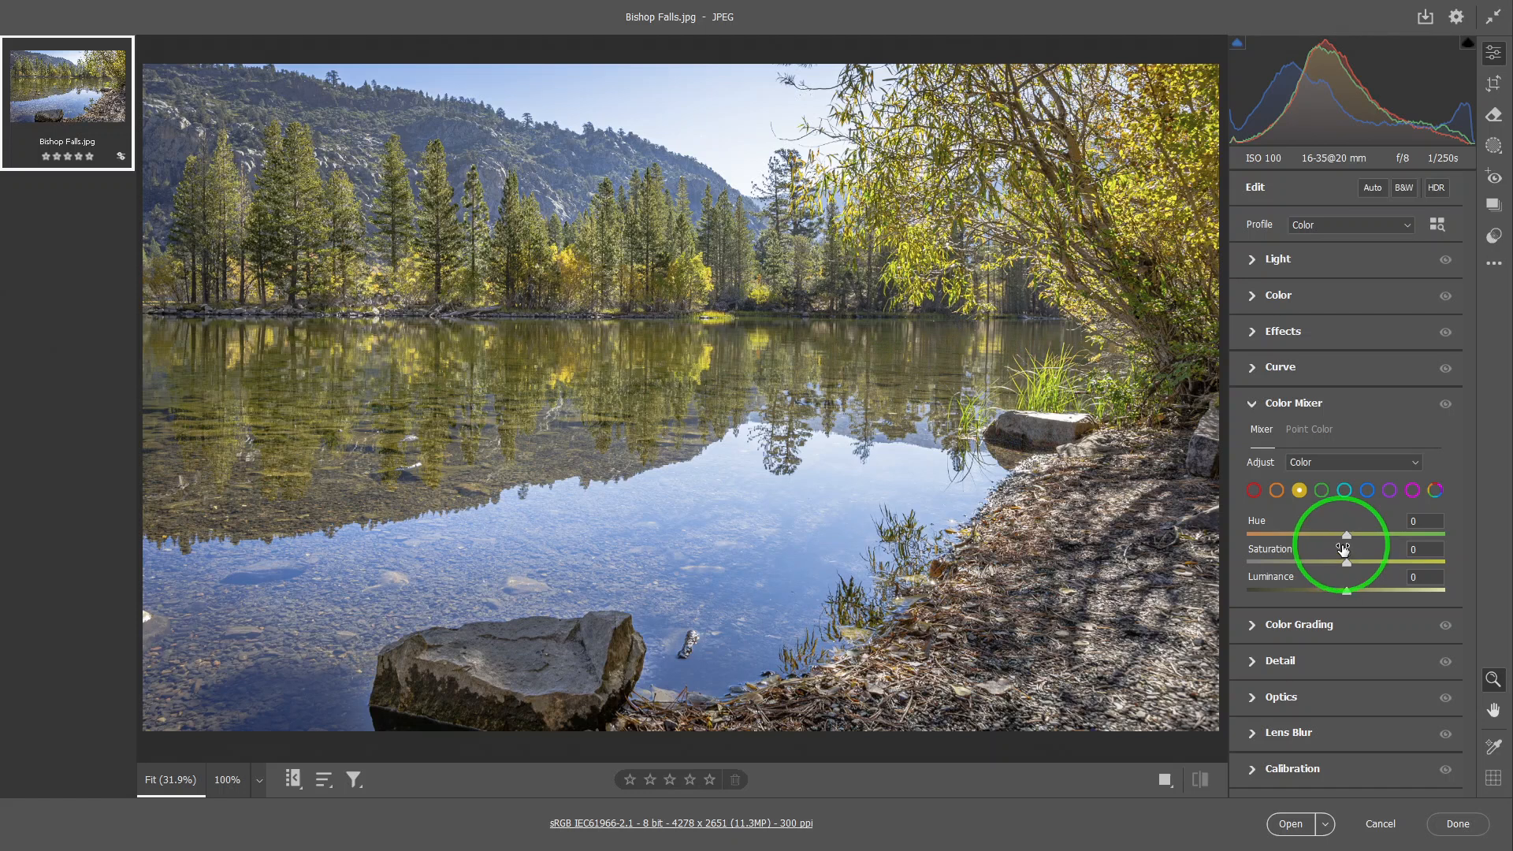
left_click(1357, 466)
left_click(1317, 480)
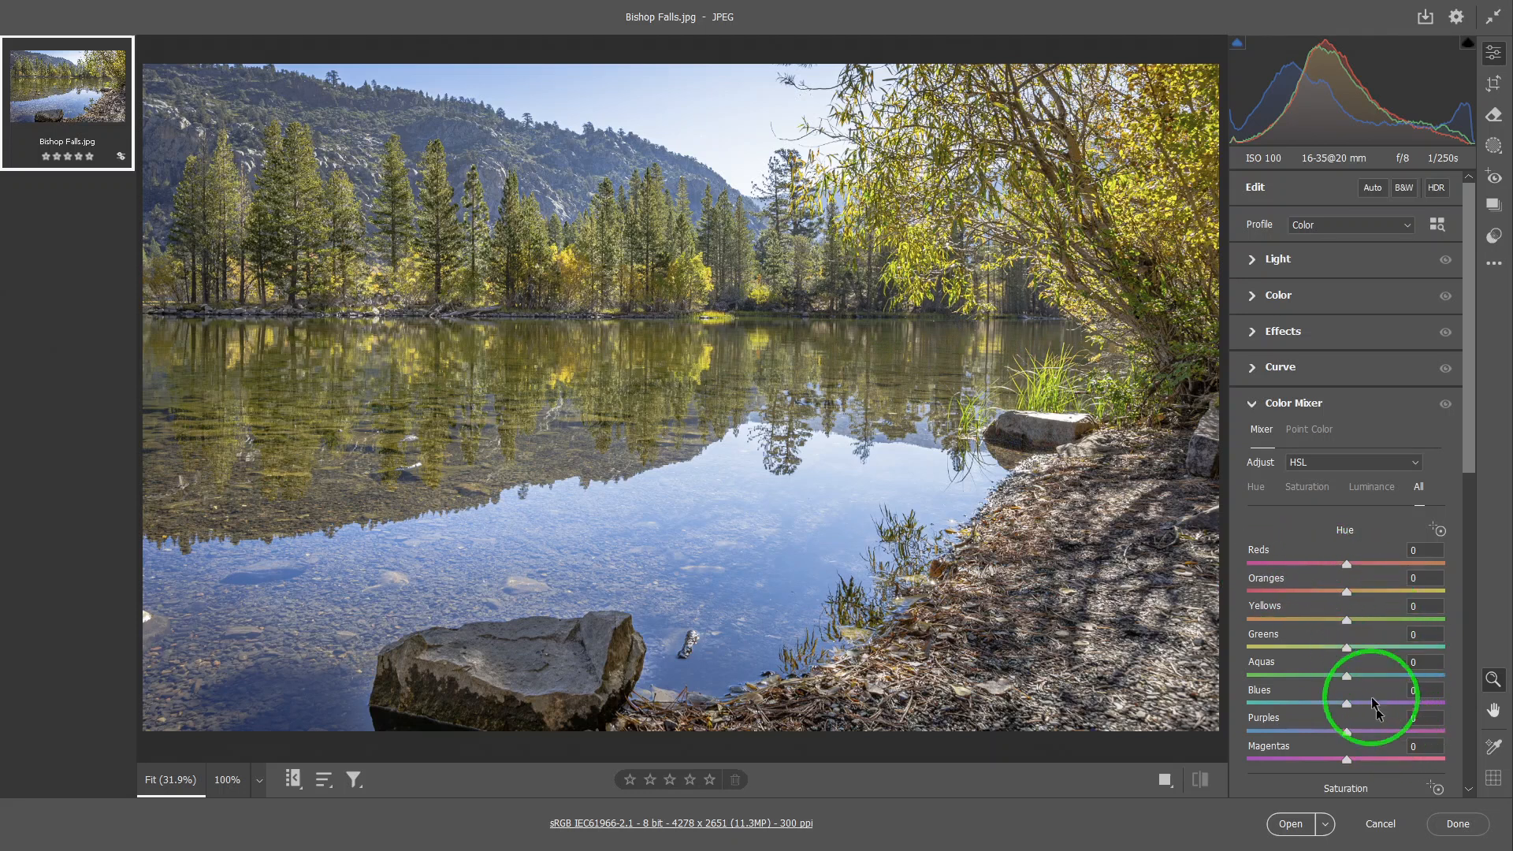
left_click(1331, 466)
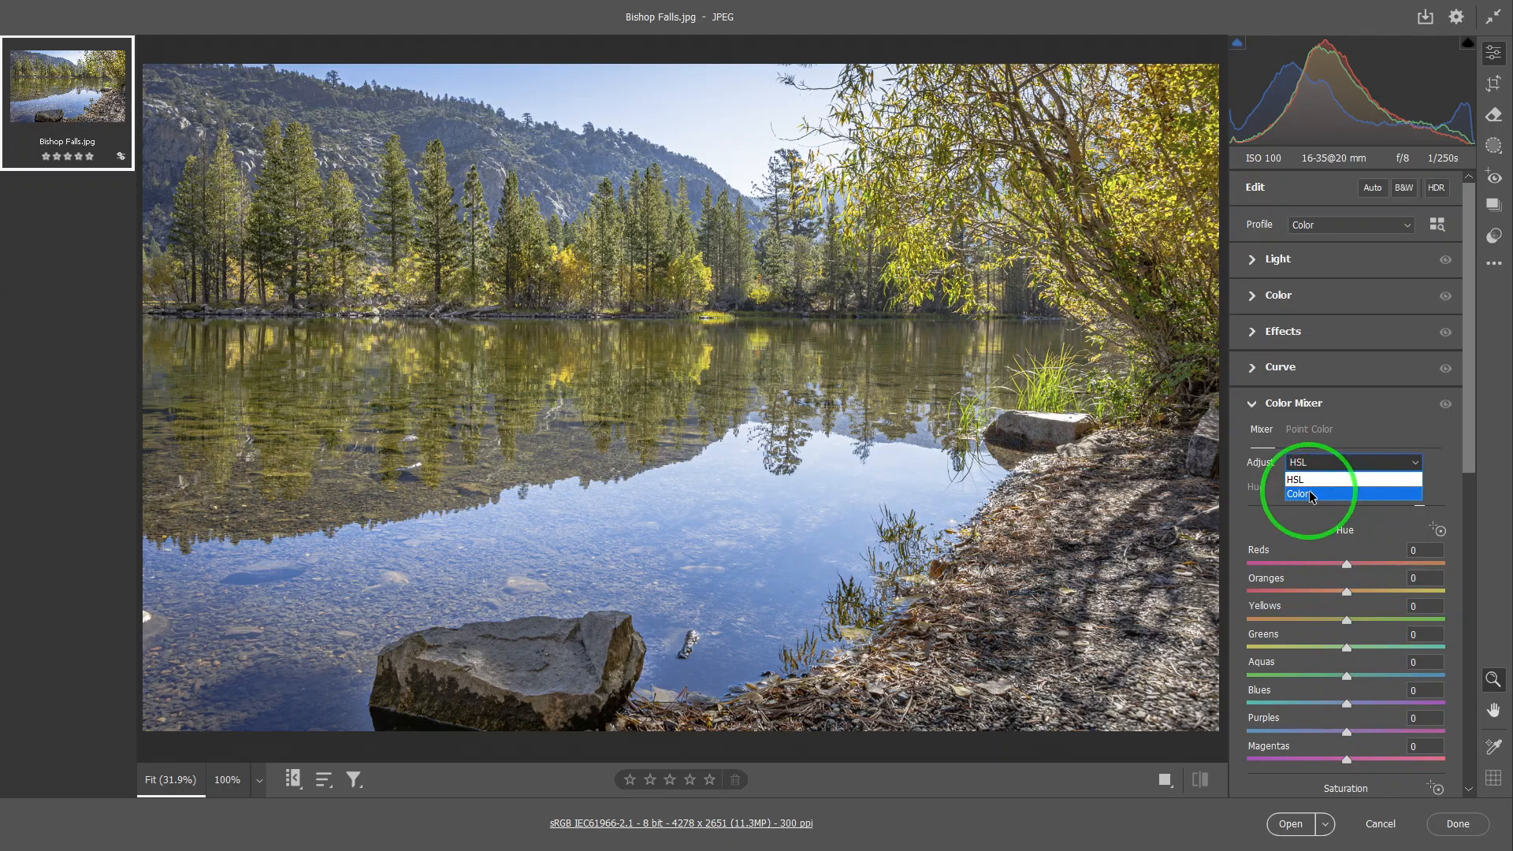
left_click(1304, 494)
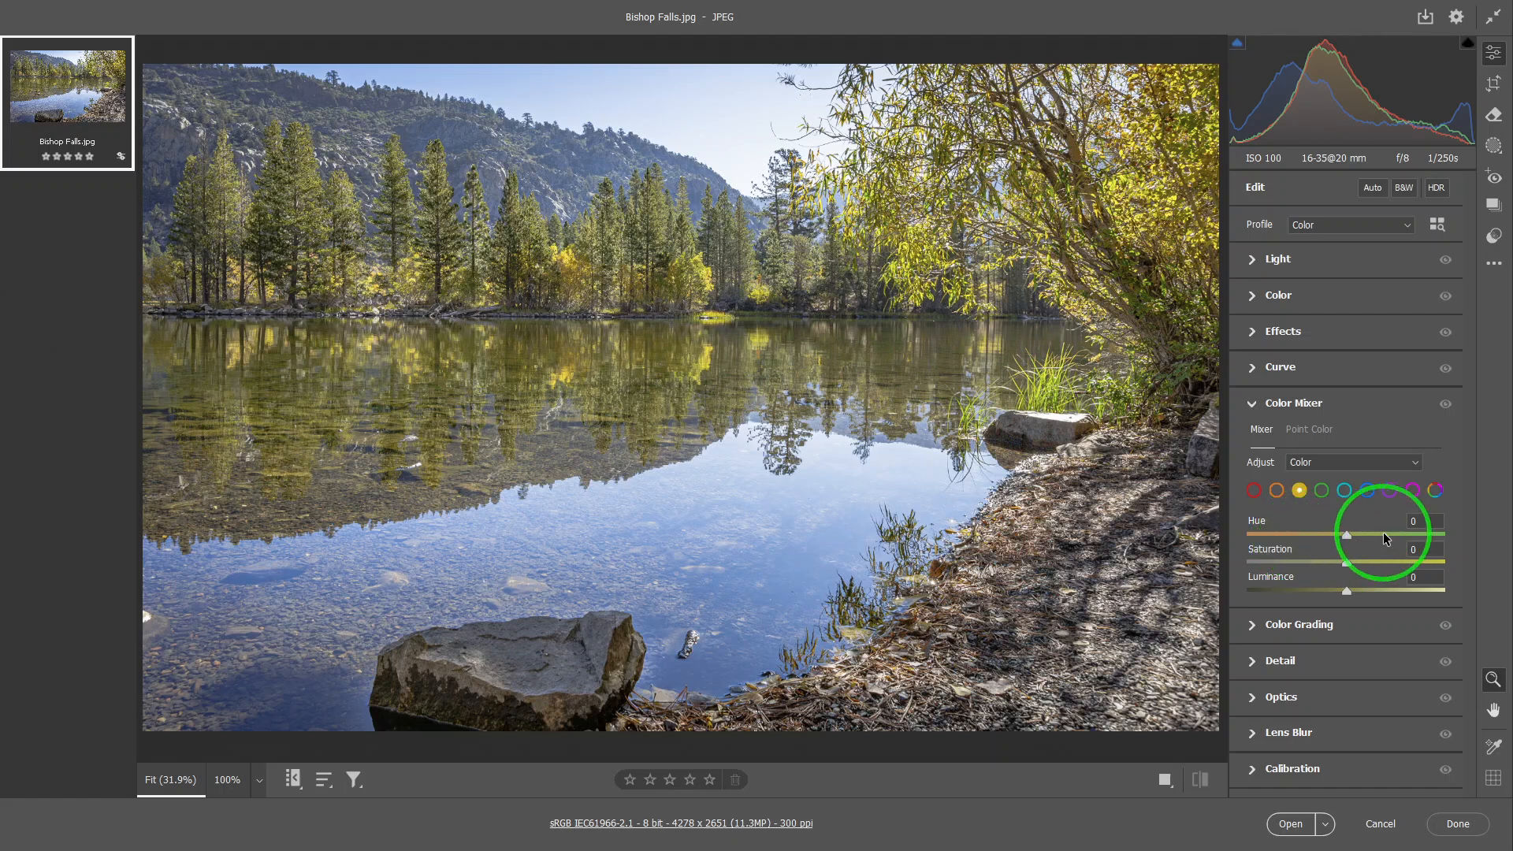
Step: Test the yellow range's hue at +78 and -100, and set it to -17
left_click_drag(1347, 536, 1426, 539)
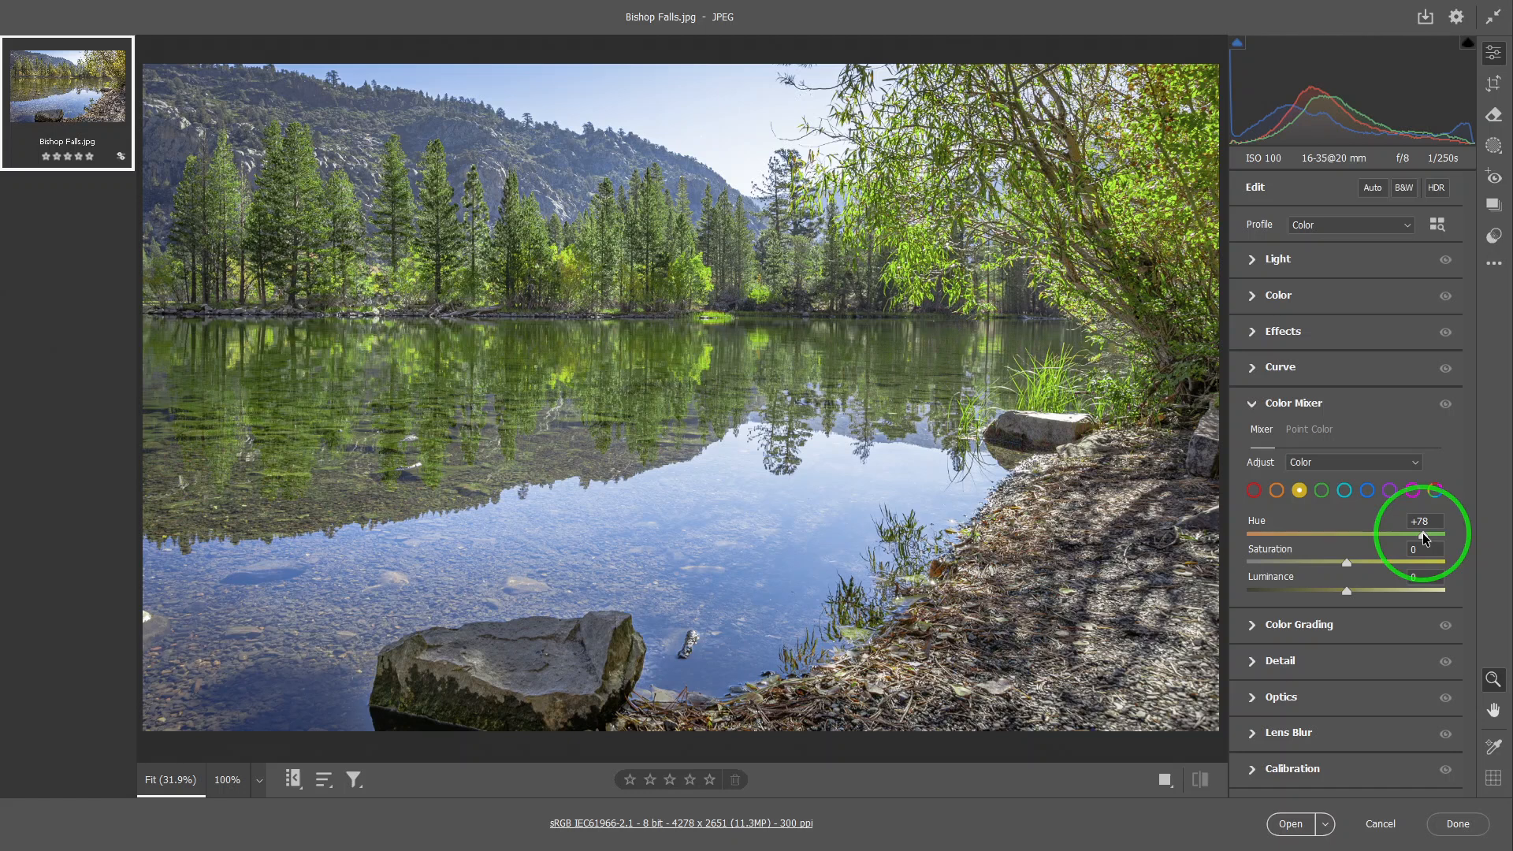
left_click_drag(1423, 536, 1224, 540)
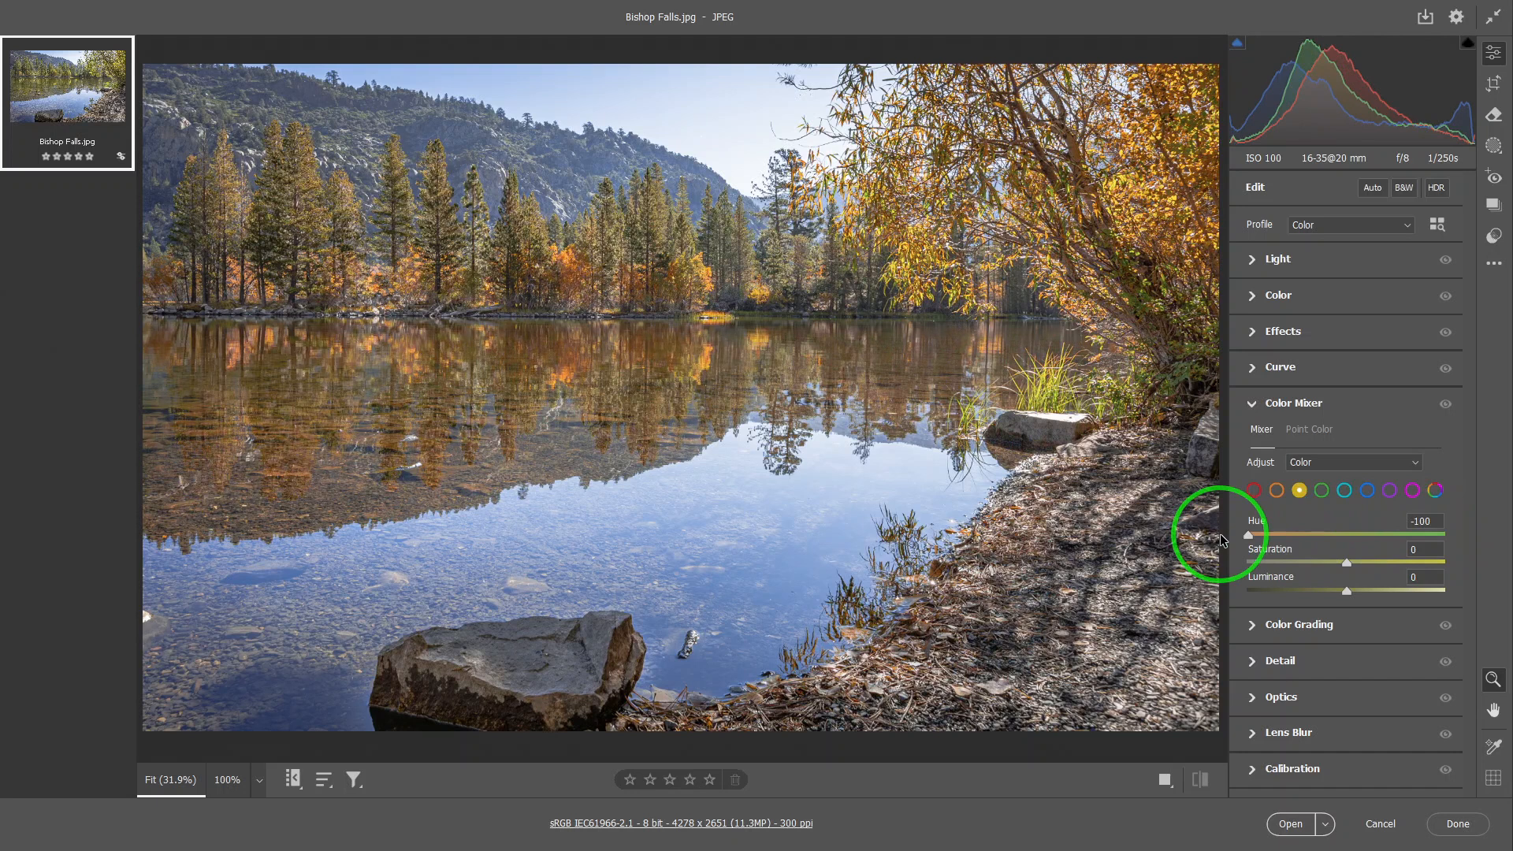
left_click_drag(1253, 535, 1333, 543)
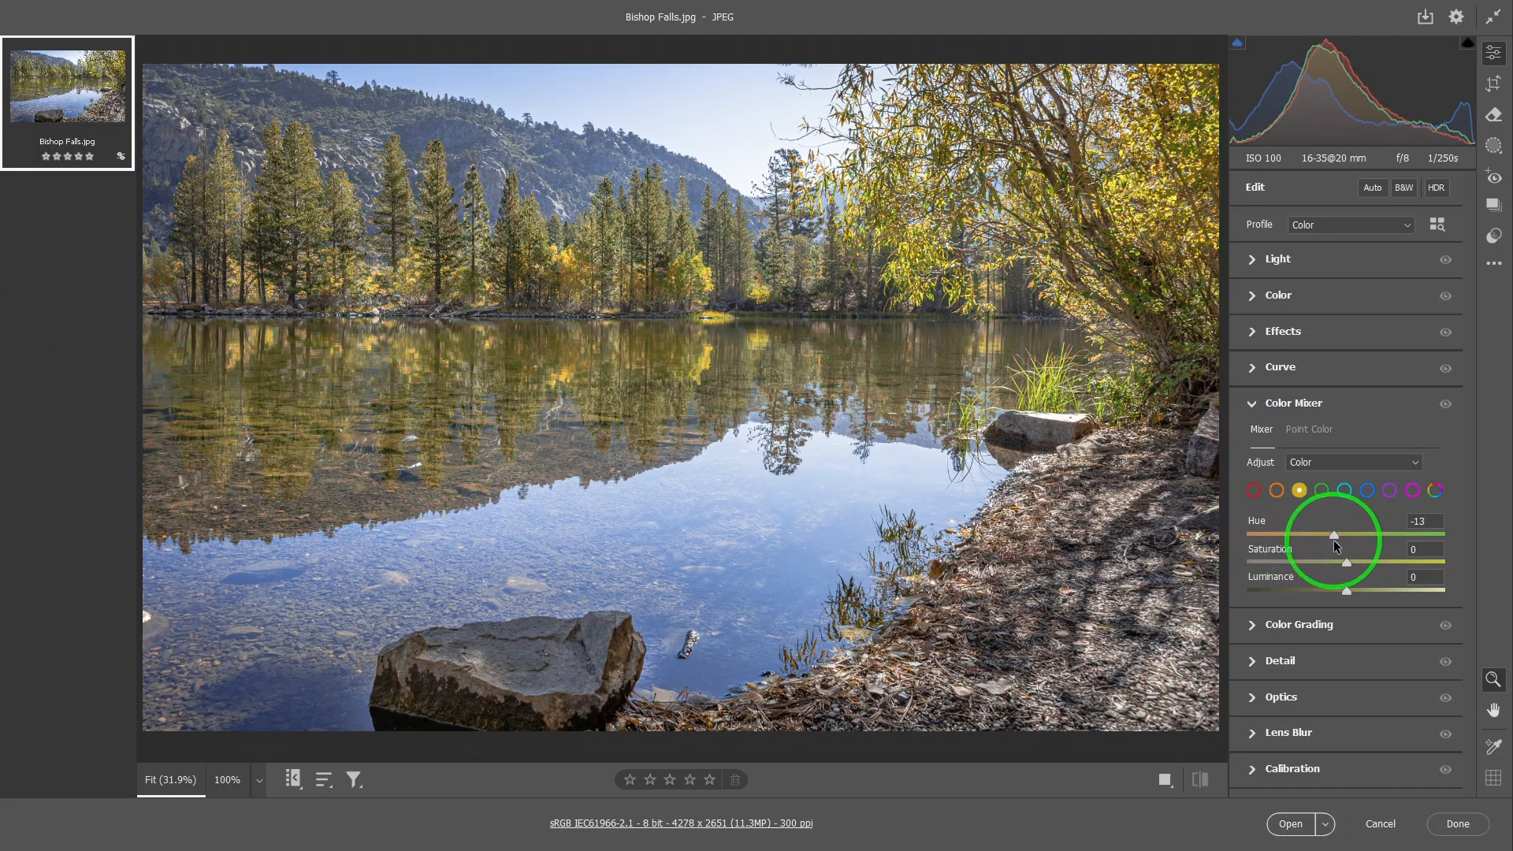
left_click_drag(1334, 541, 1331, 542)
left_click(1150, 445)
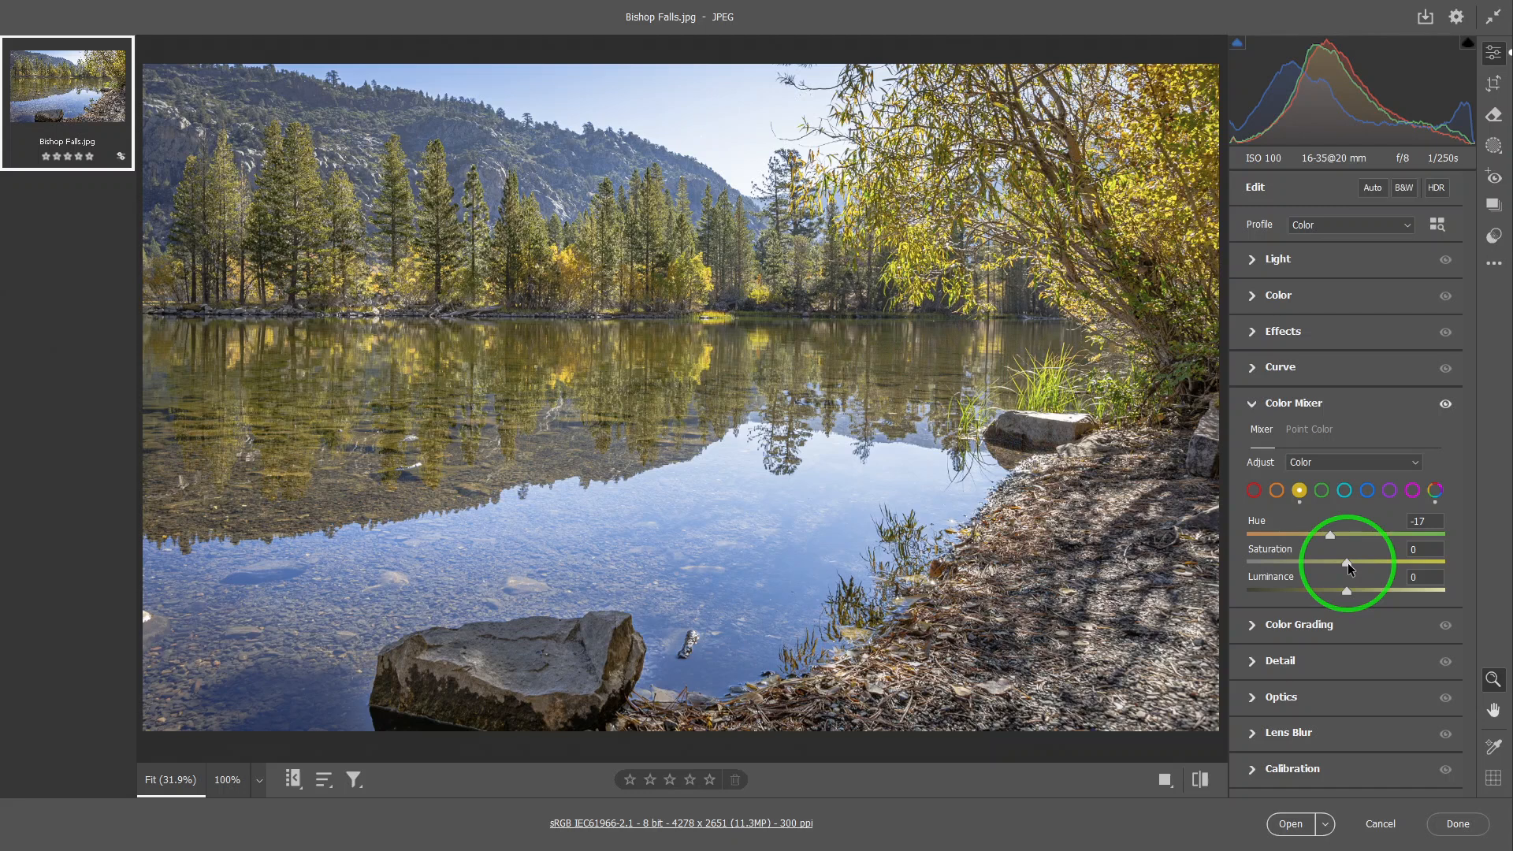
Step: Test the yellow range's saturation at -100 and +100, and set it to +43
left_click_drag(1348, 563, 1239, 560)
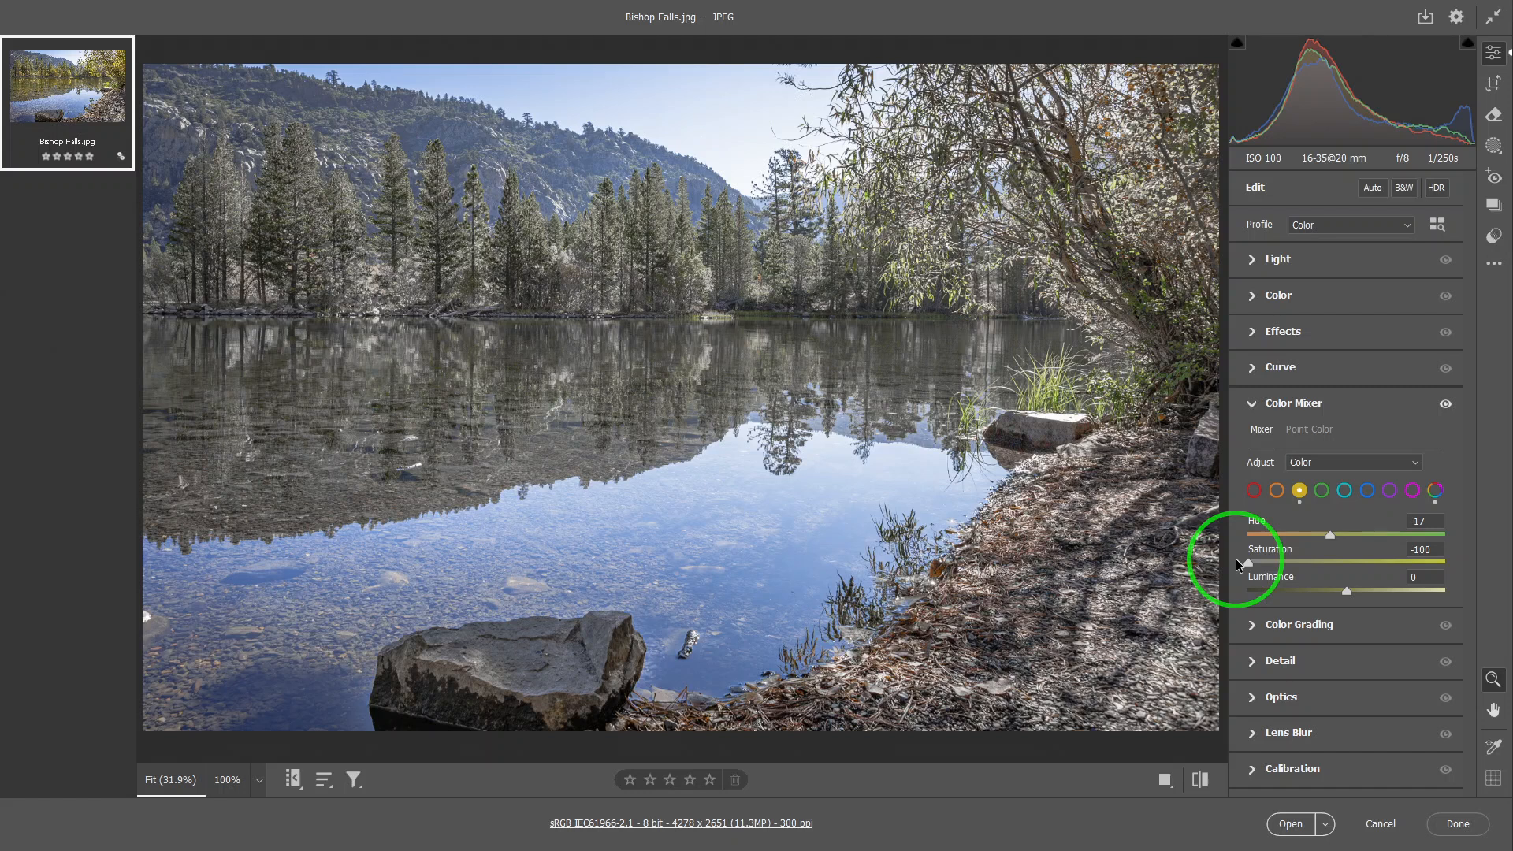
left_click_drag(1247, 562, 1511, 565)
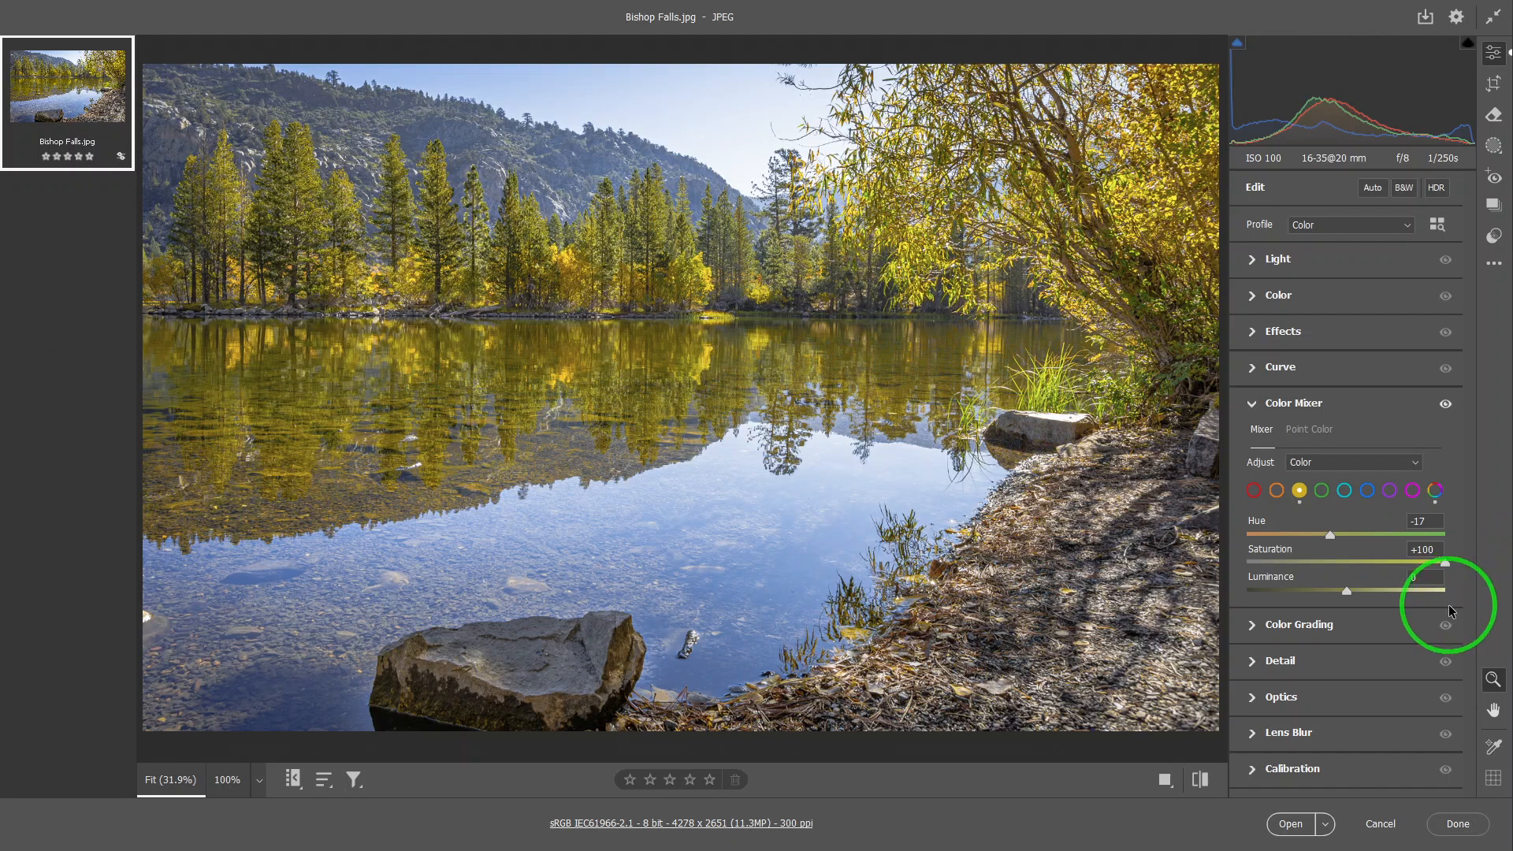
left_click_drag(1445, 562, 1388, 571)
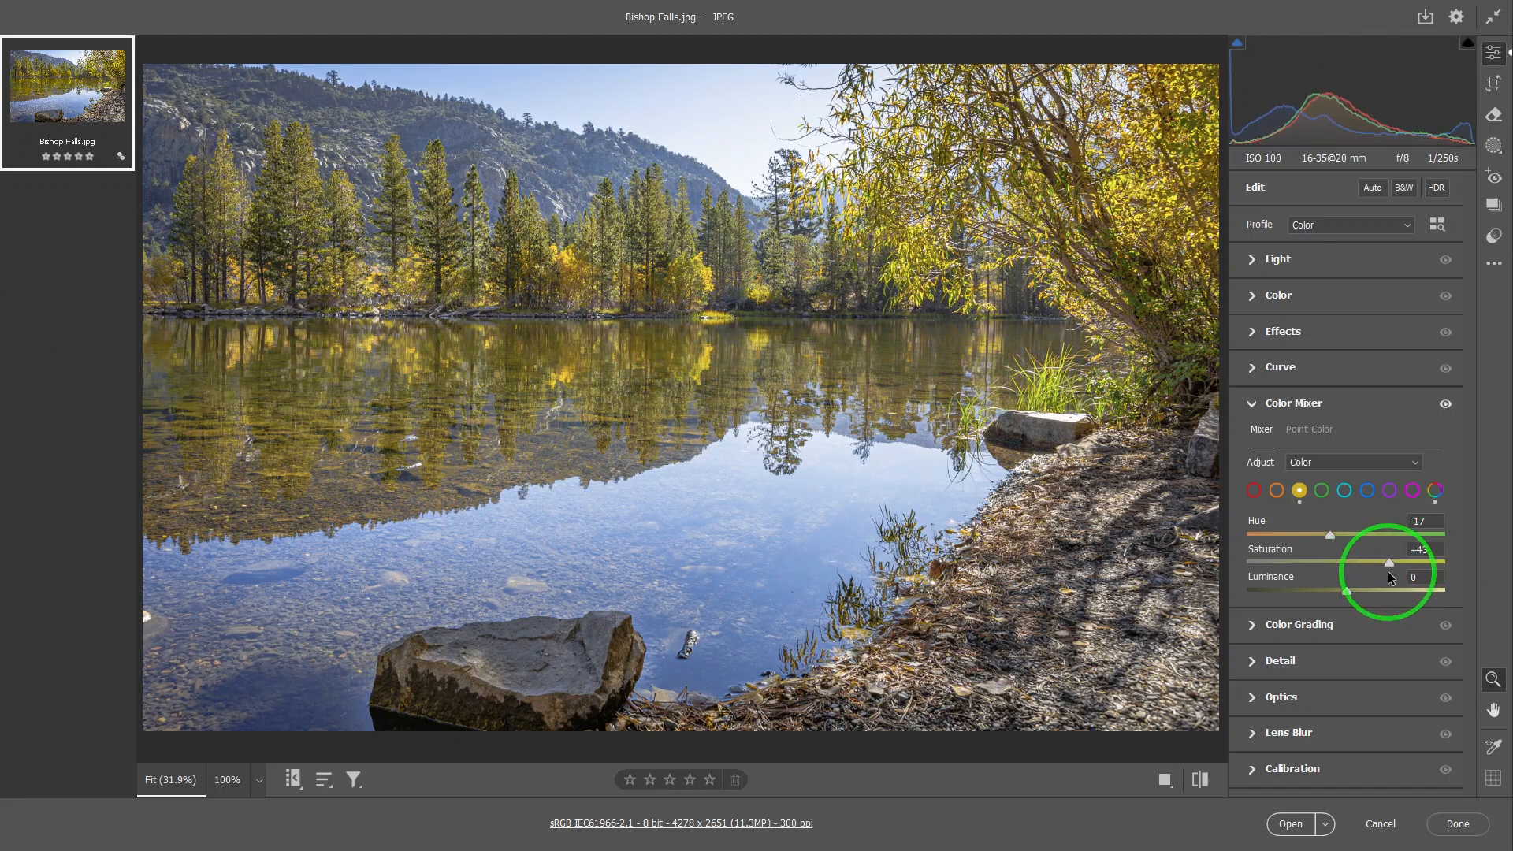
left_click(1462, 562)
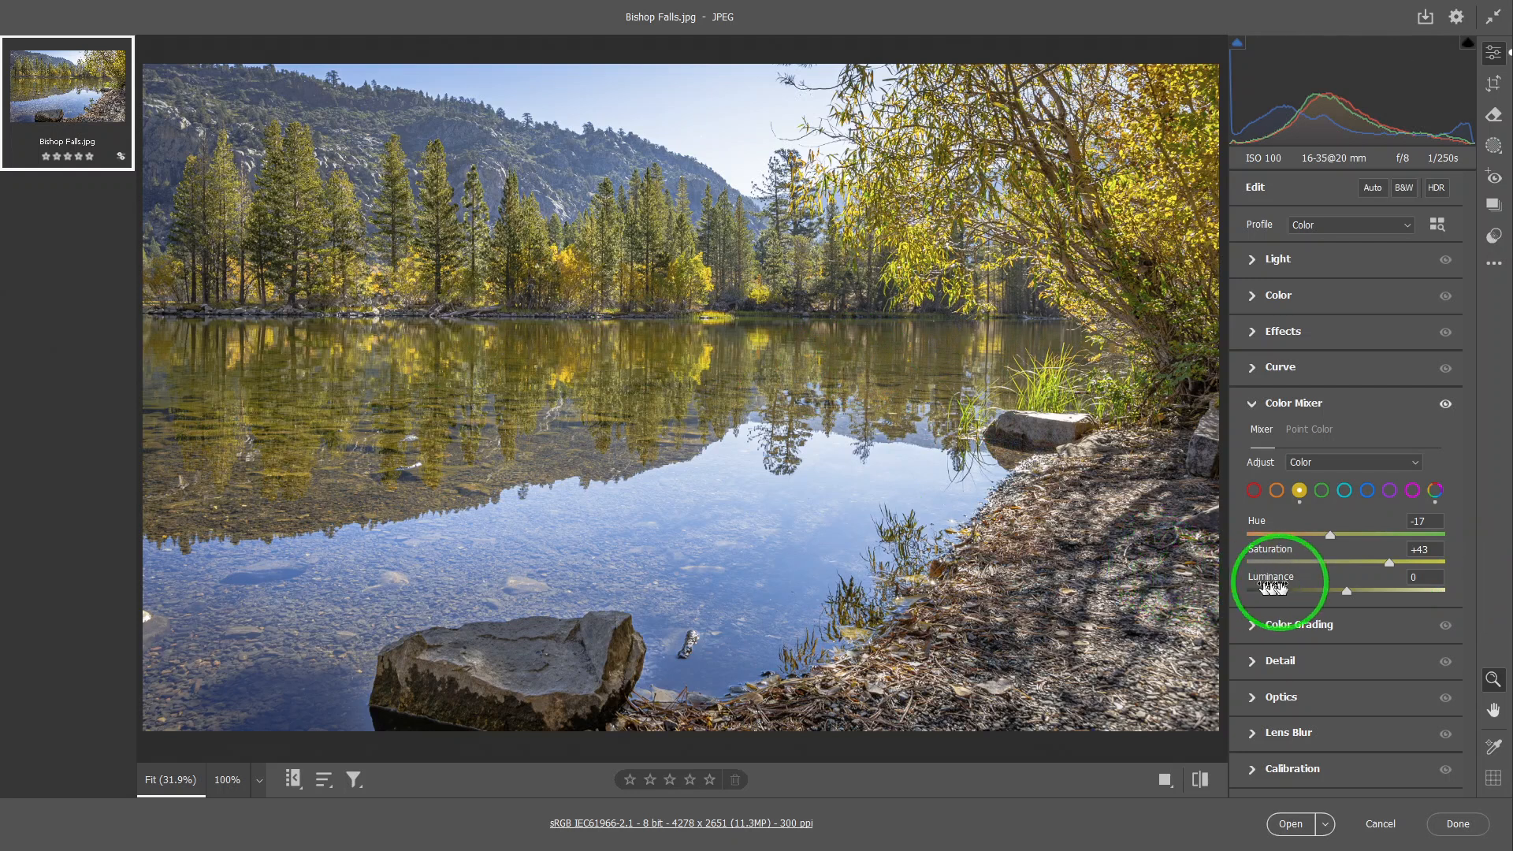
Step: Test the yellow range's luminance at +32 and -89, set it to +12 and raise the saturation to +55
left_click_drag(1347, 592, 1384, 591)
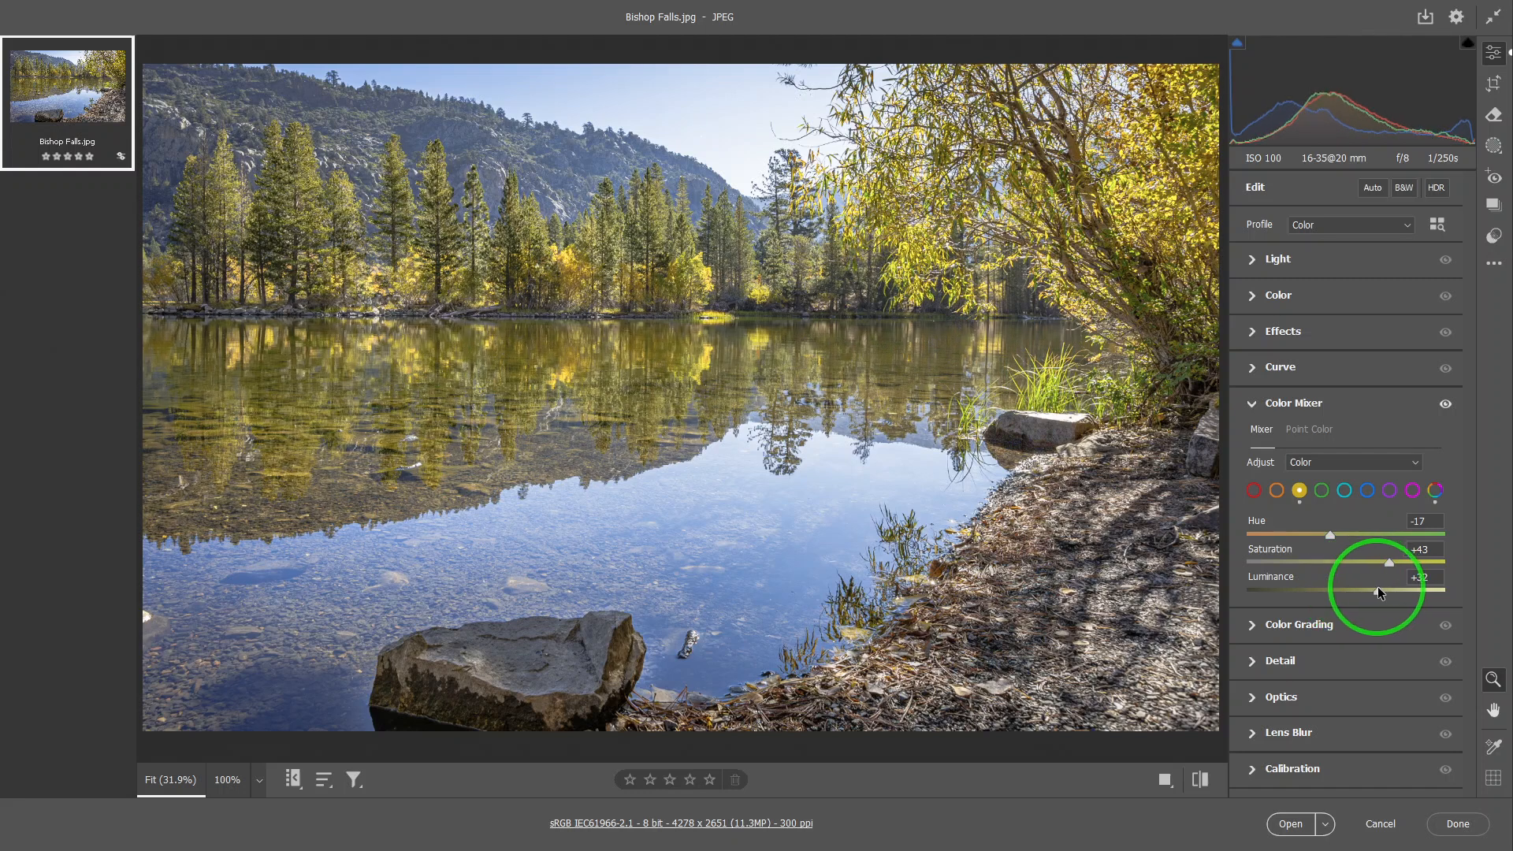
left_click_drag(1378, 591, 1260, 591)
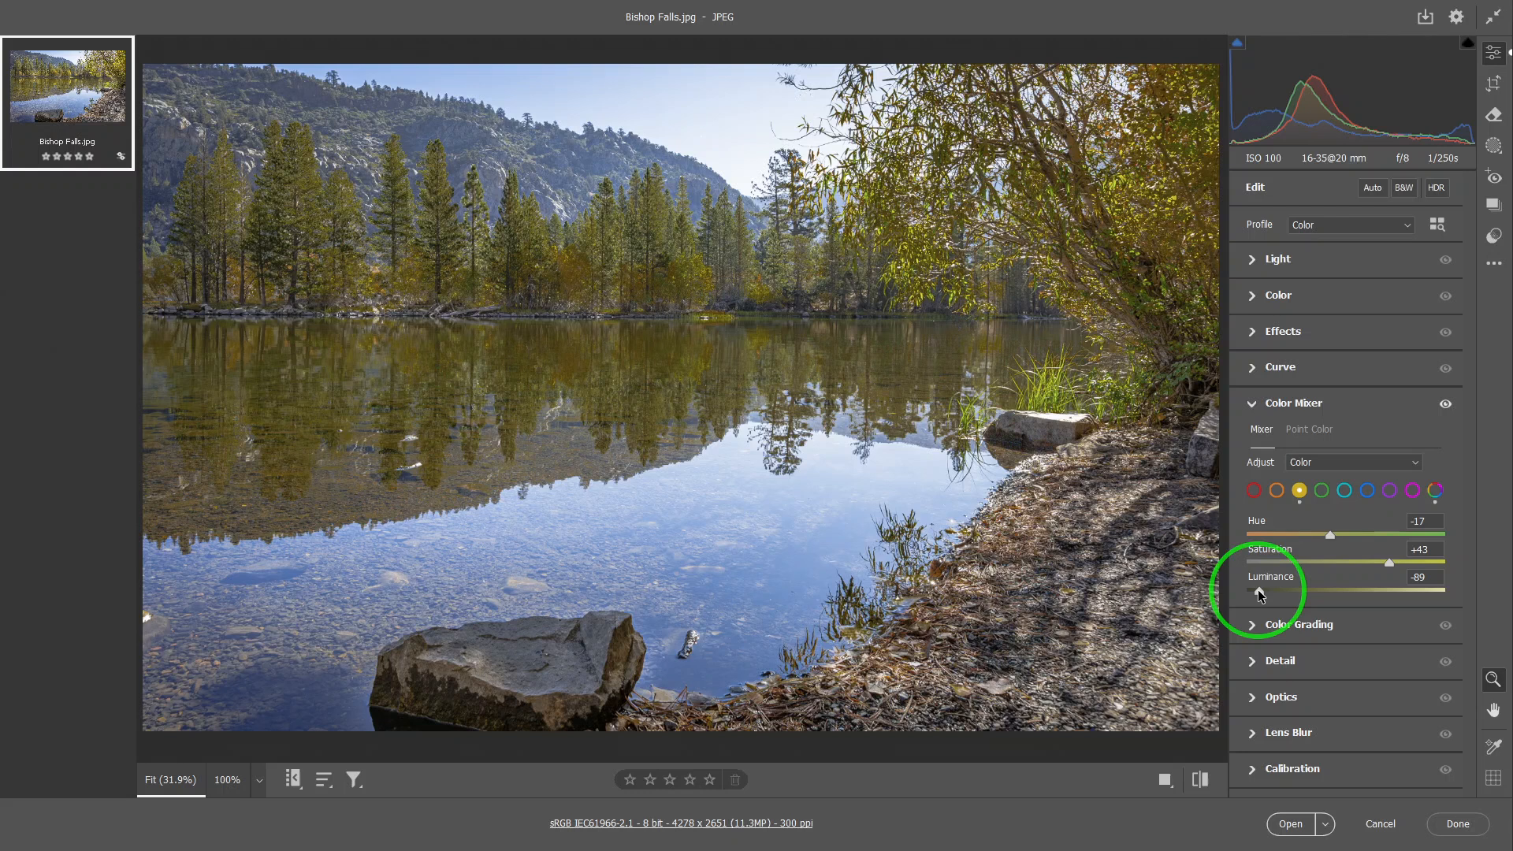
left_click_drag(1258, 589, 1357, 599)
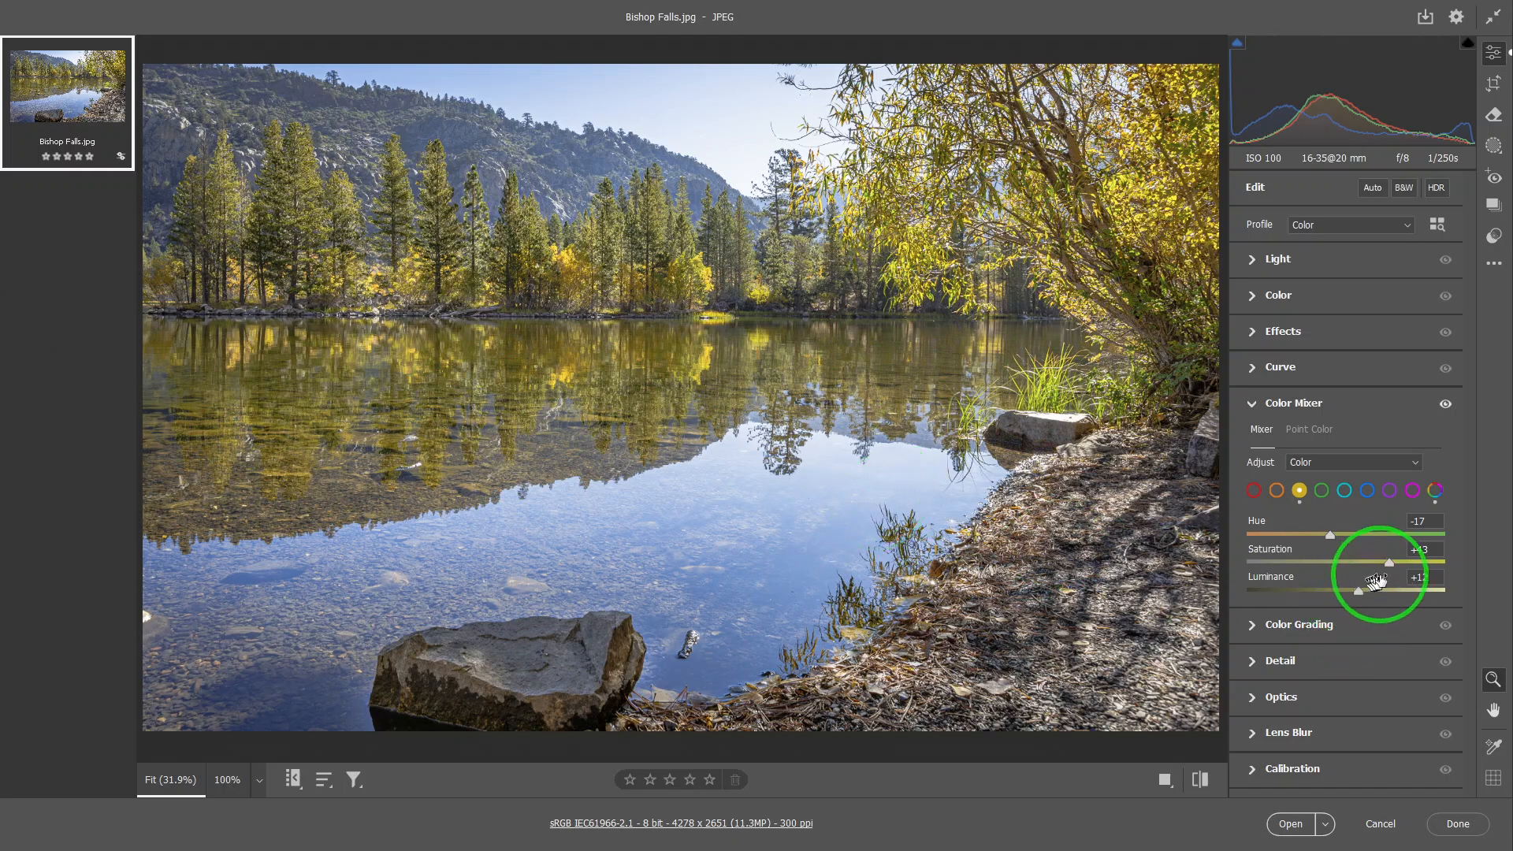
left_click_drag(1395, 563, 1400, 564)
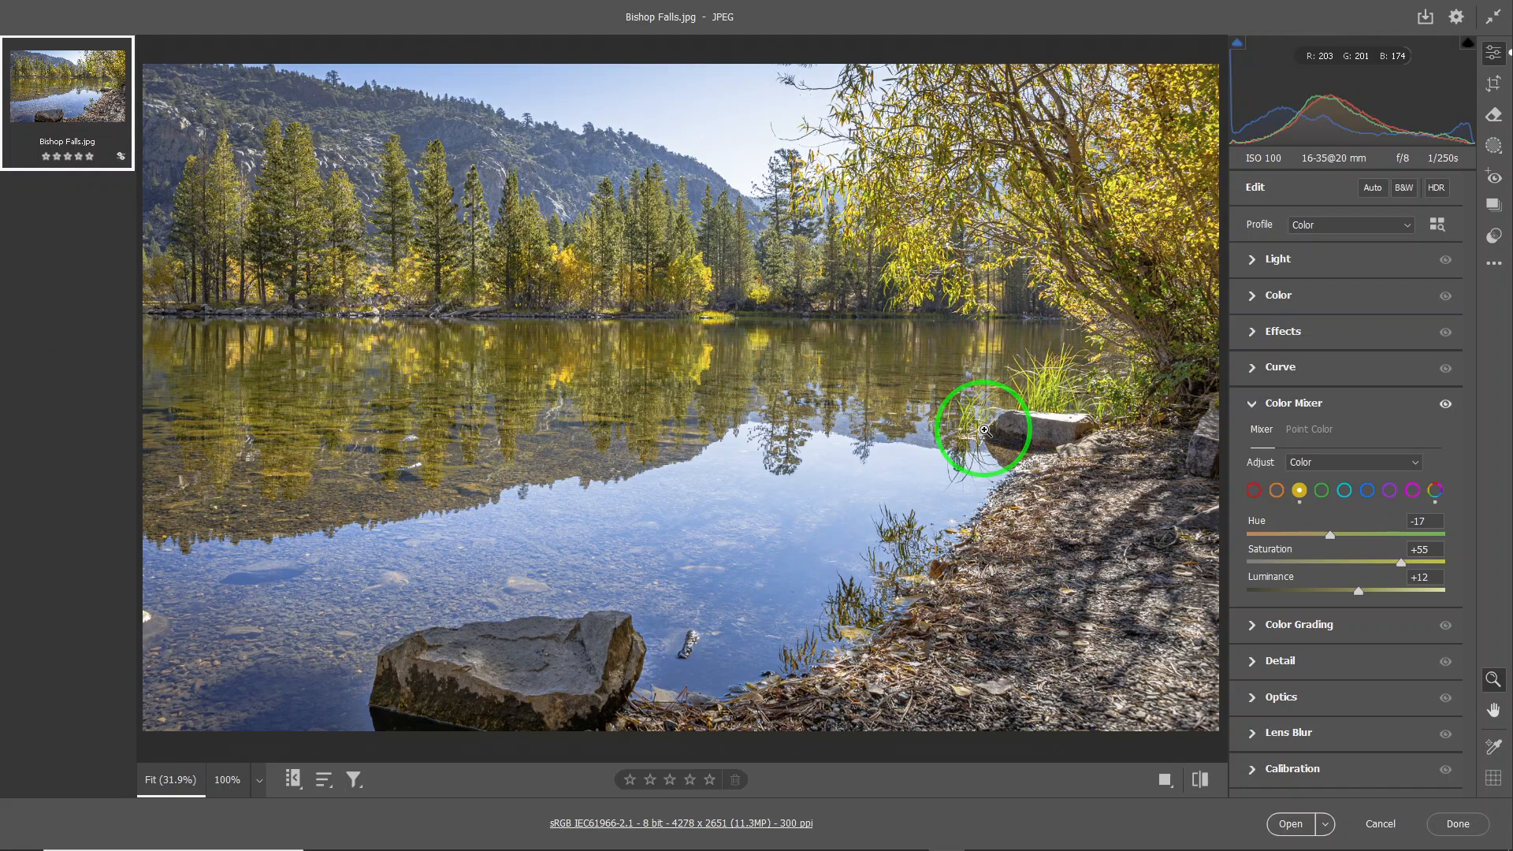
Step: Set the green range's hue to +19 and its saturation to +38
left_click(1323, 490)
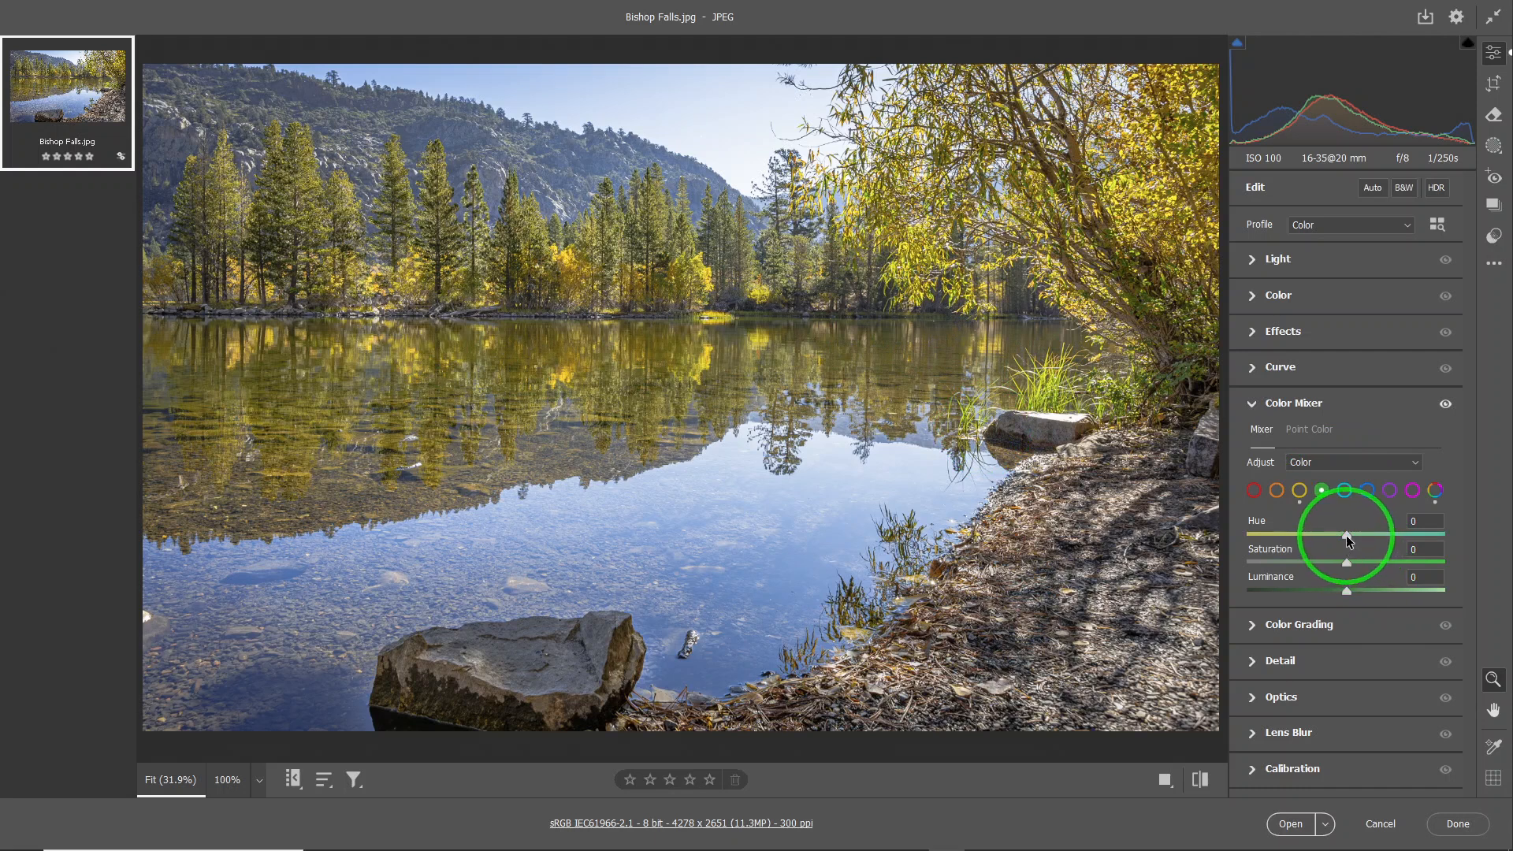
left_click_drag(1347, 539, 1379, 548)
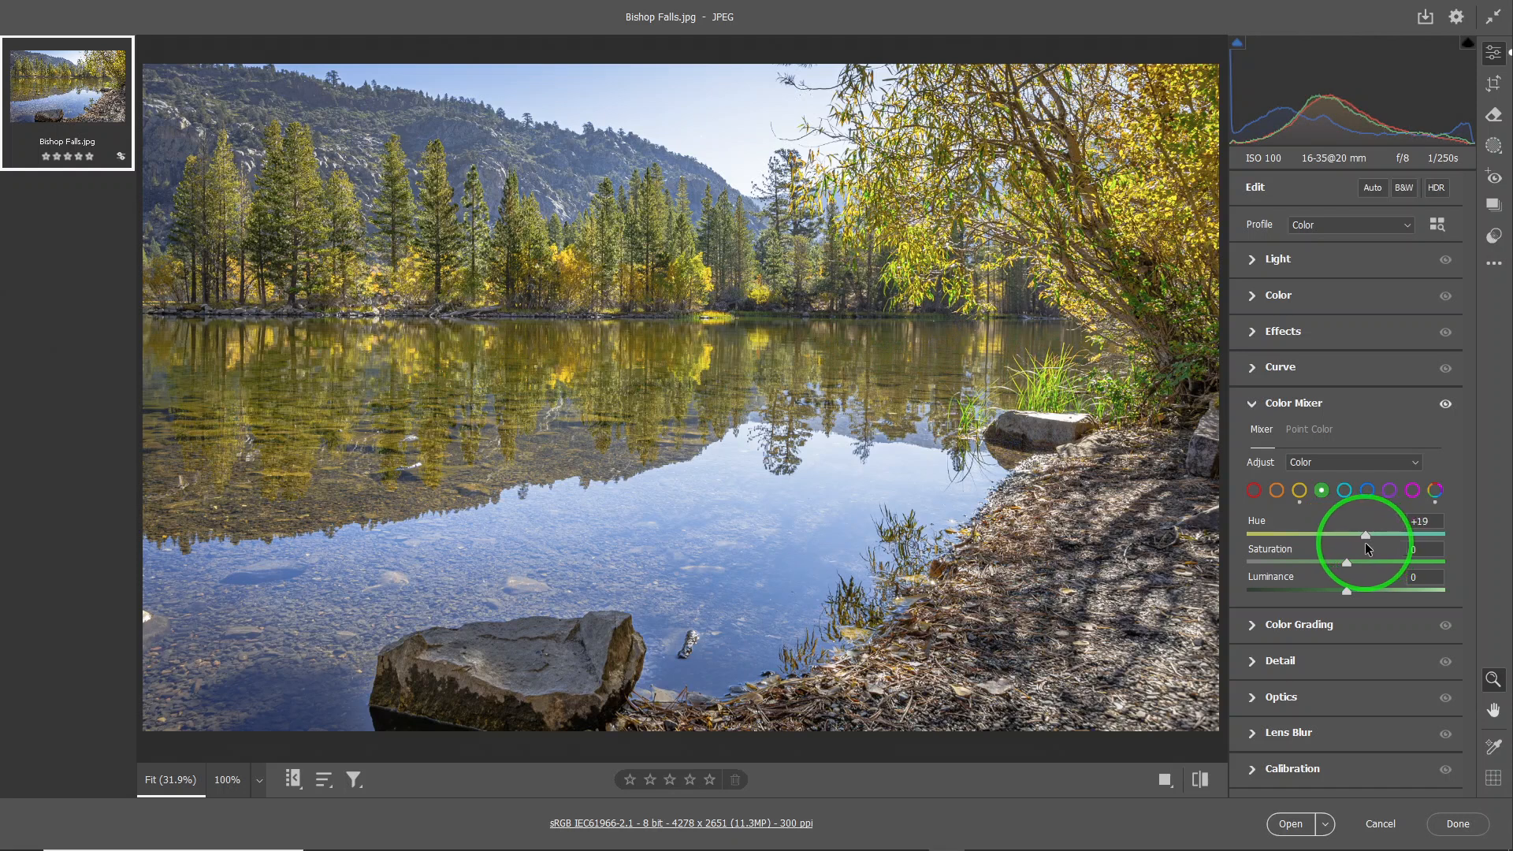
mouse_move(1365, 542)
left_mouse_down()
mouse_move(1357, 566)
mouse_move(1376, 567)
left_mouse_up()
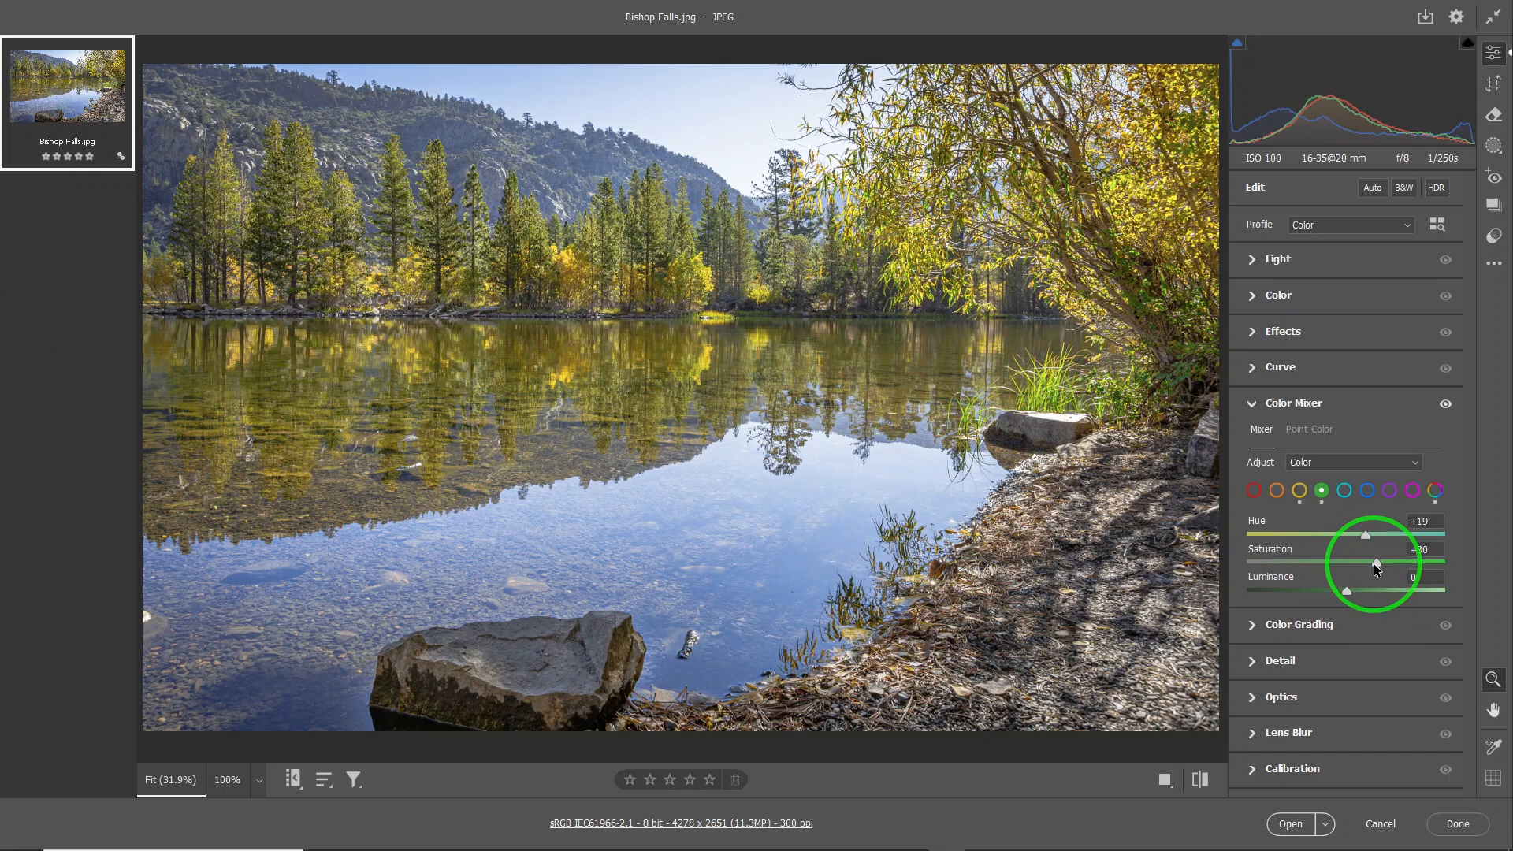
left_click_drag(1374, 565, 1381, 565)
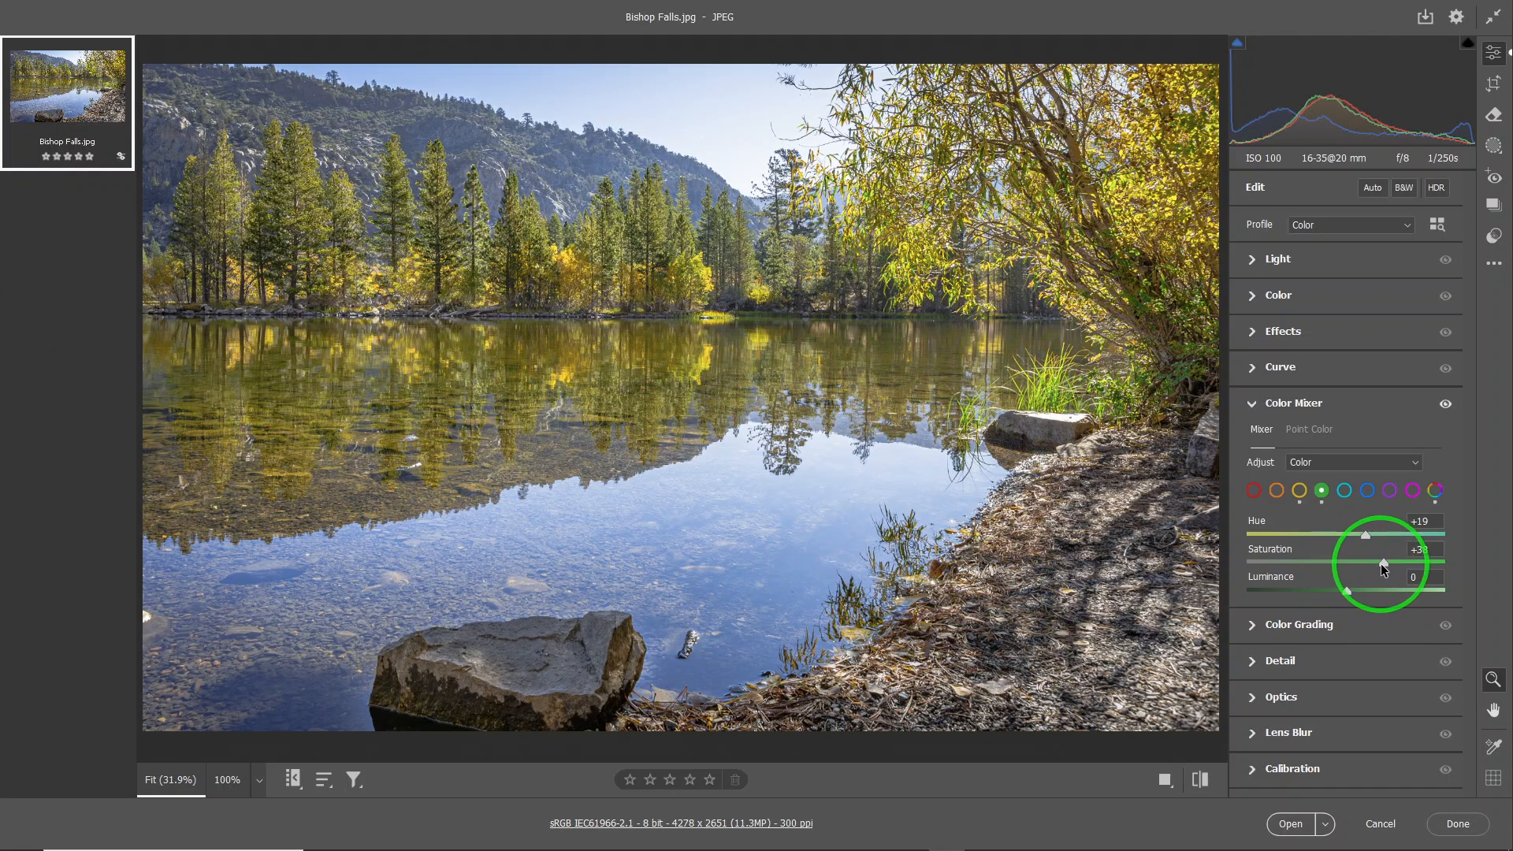
Step: Set the green range's luminance to -47 and compare the photo with the Color Mixer adjustments off and on
left_click(1346, 590)
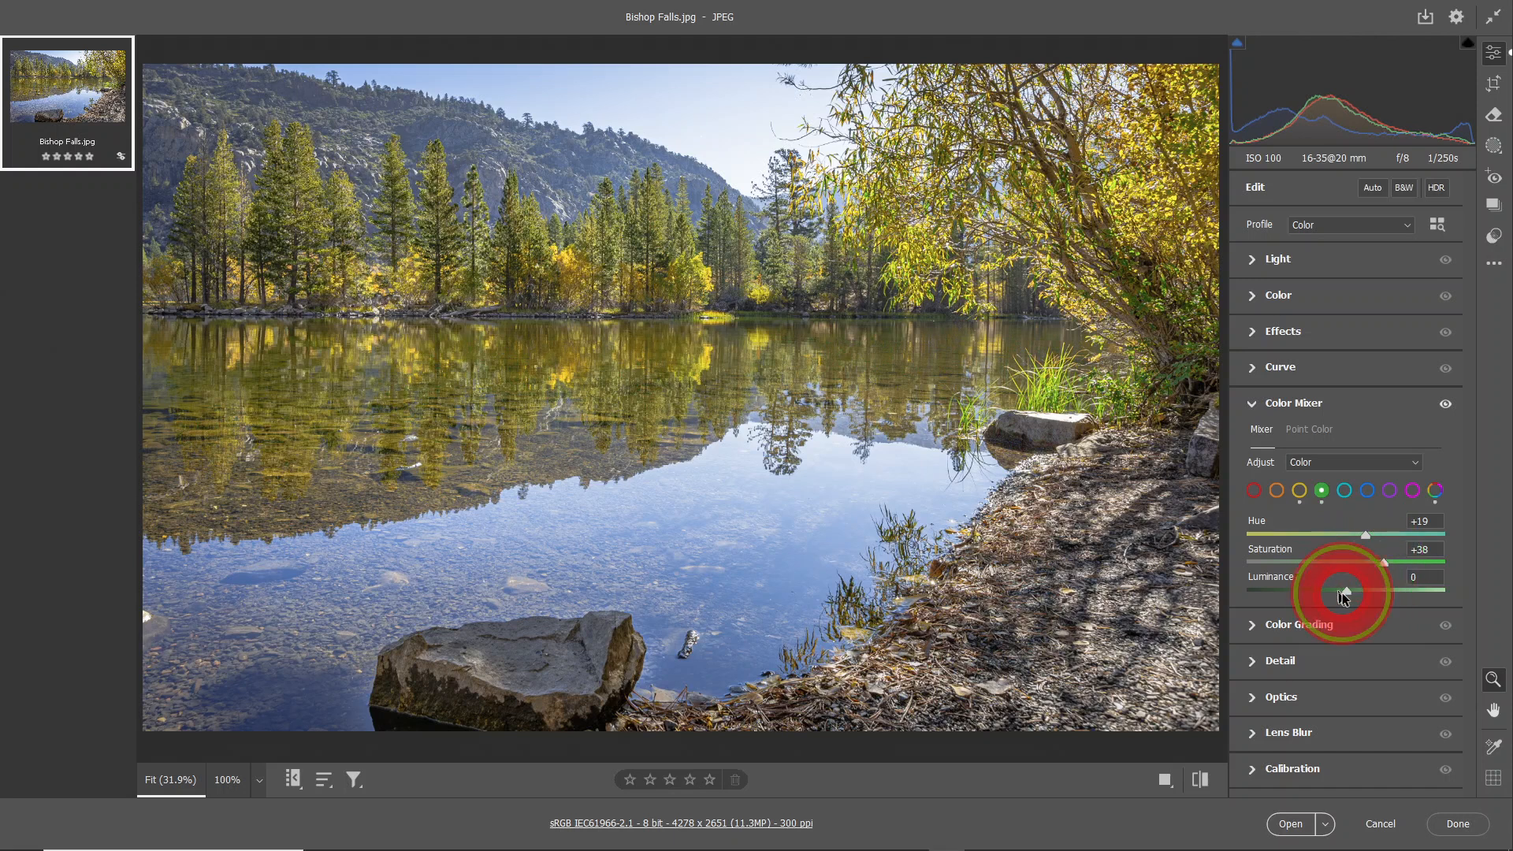
left_click(1345, 591)
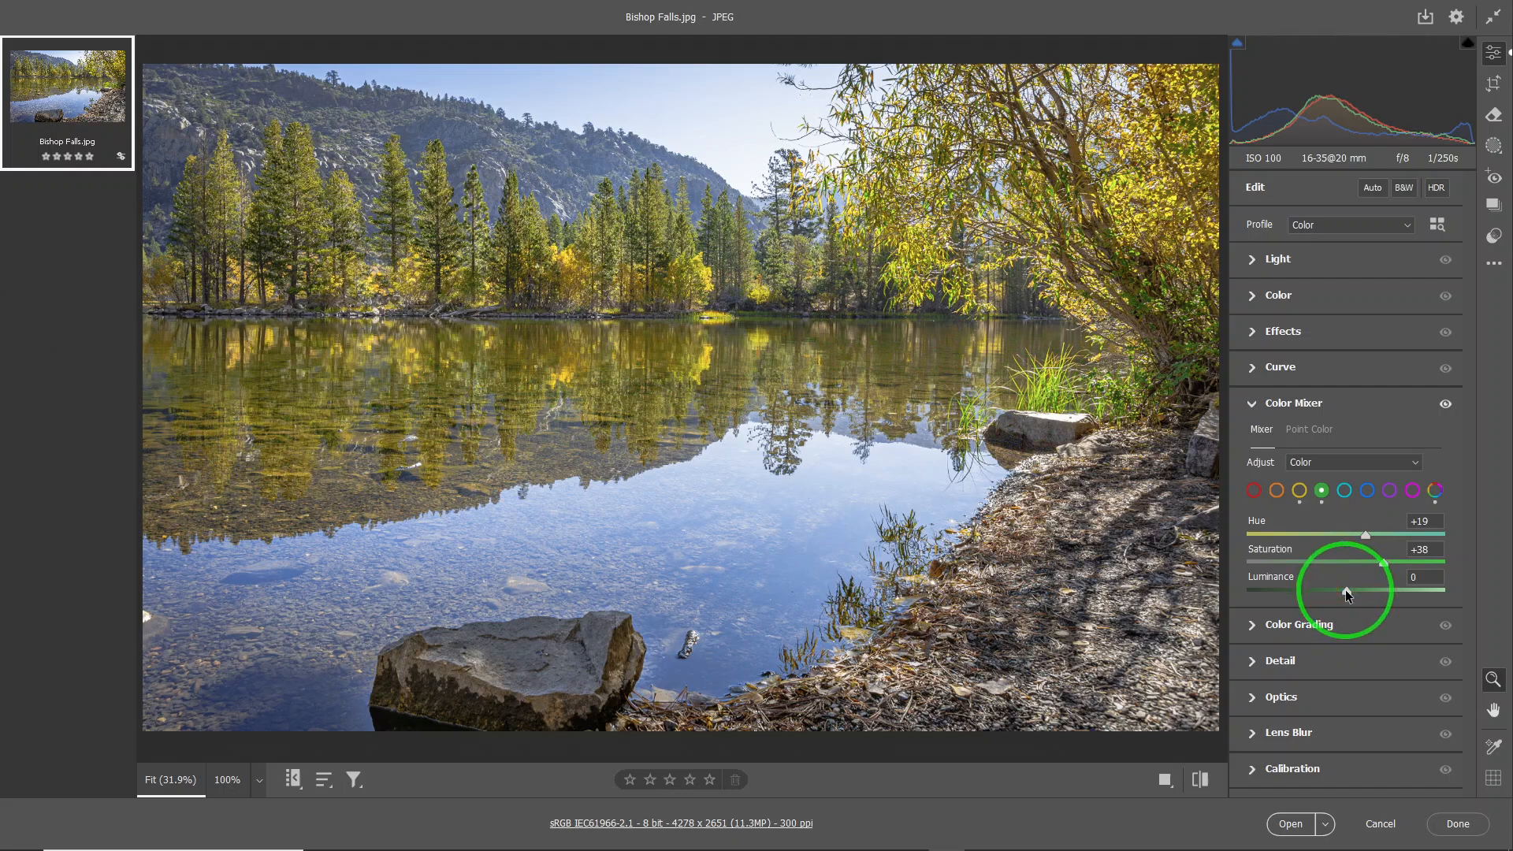
left_click_drag(1346, 591, 1301, 594)
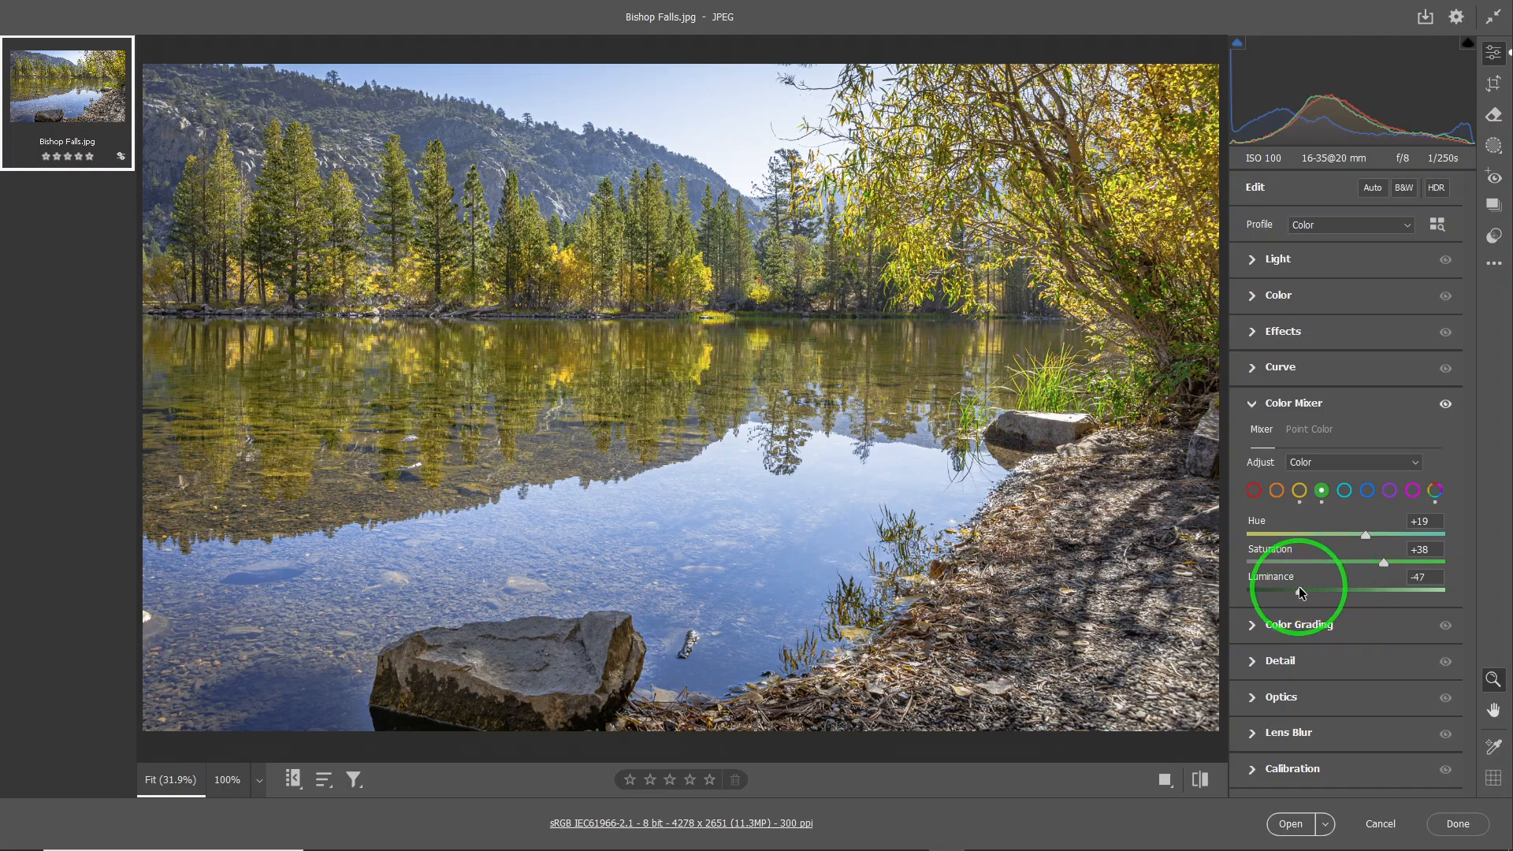
left_click(1300, 592)
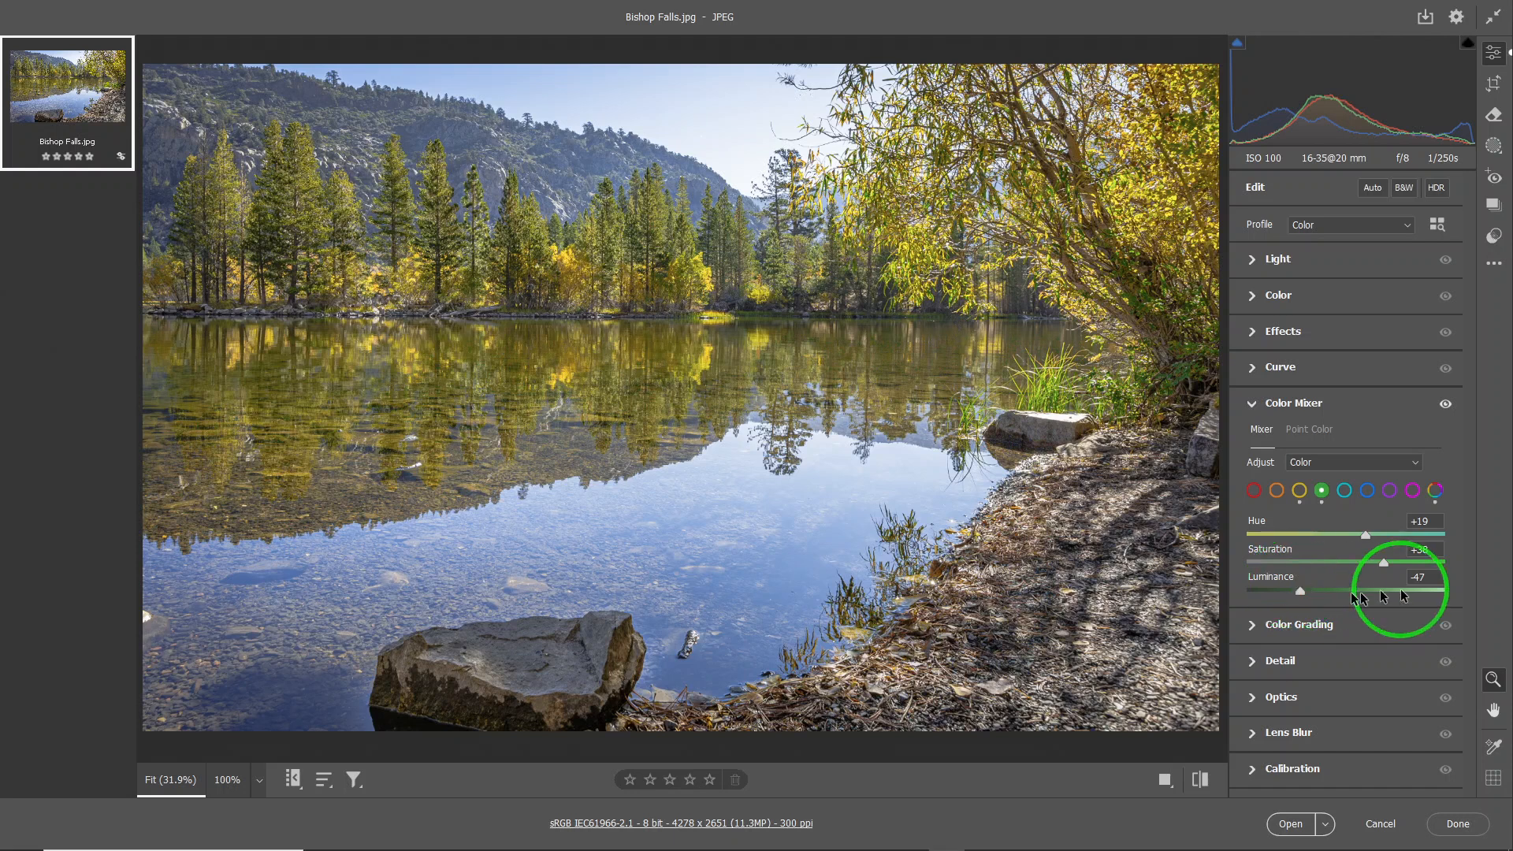
left_click(1445, 402)
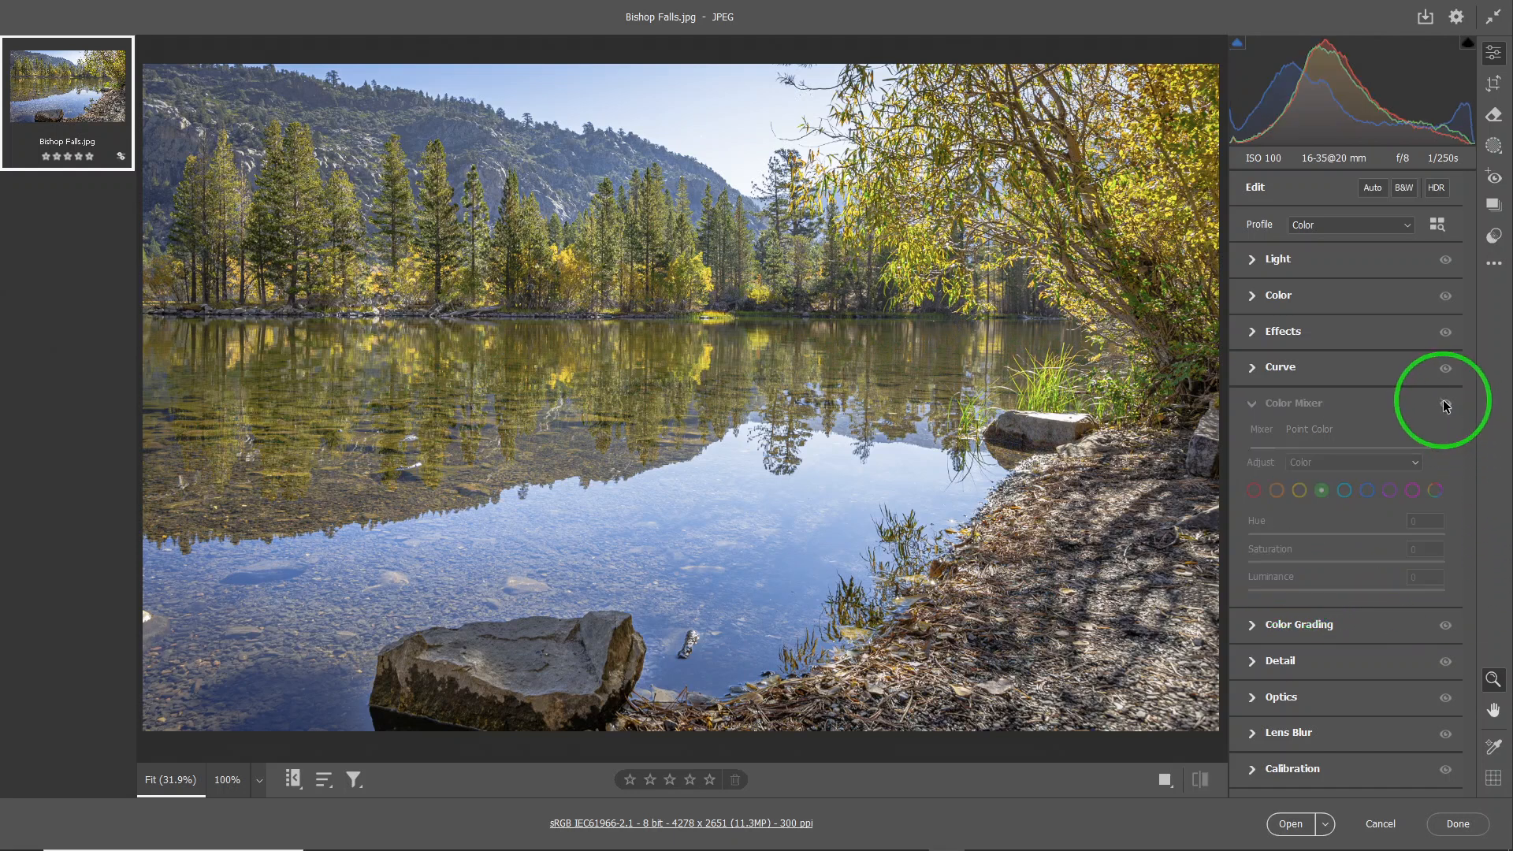
left_click(1446, 403)
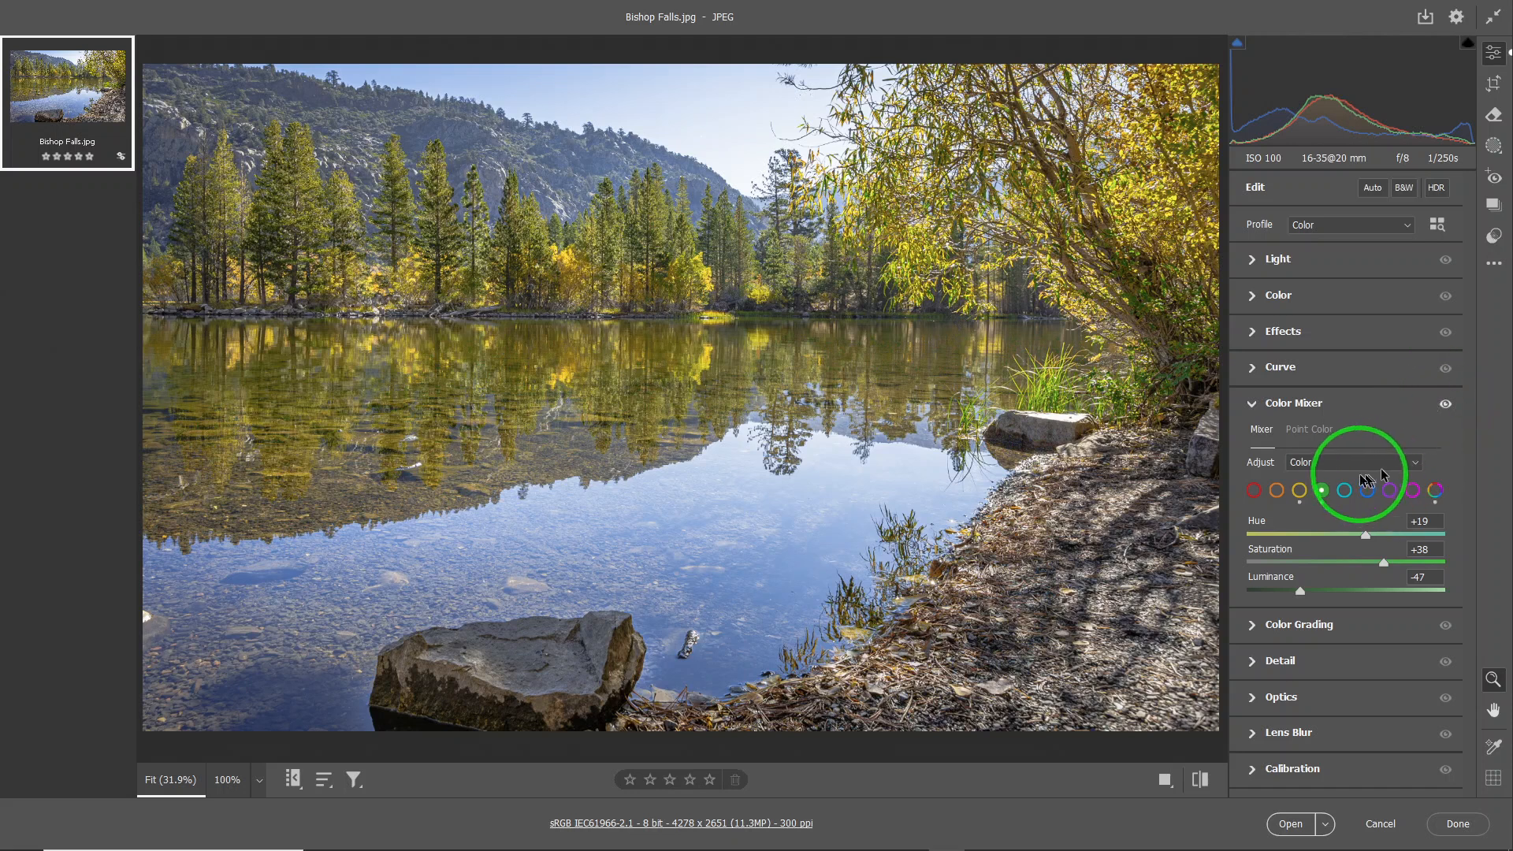
Step: Switch the mixer's adjustment type to HSL and review the hue, saturation and luminance sliders of all colors
left_click(1332, 465)
left_click(1335, 482)
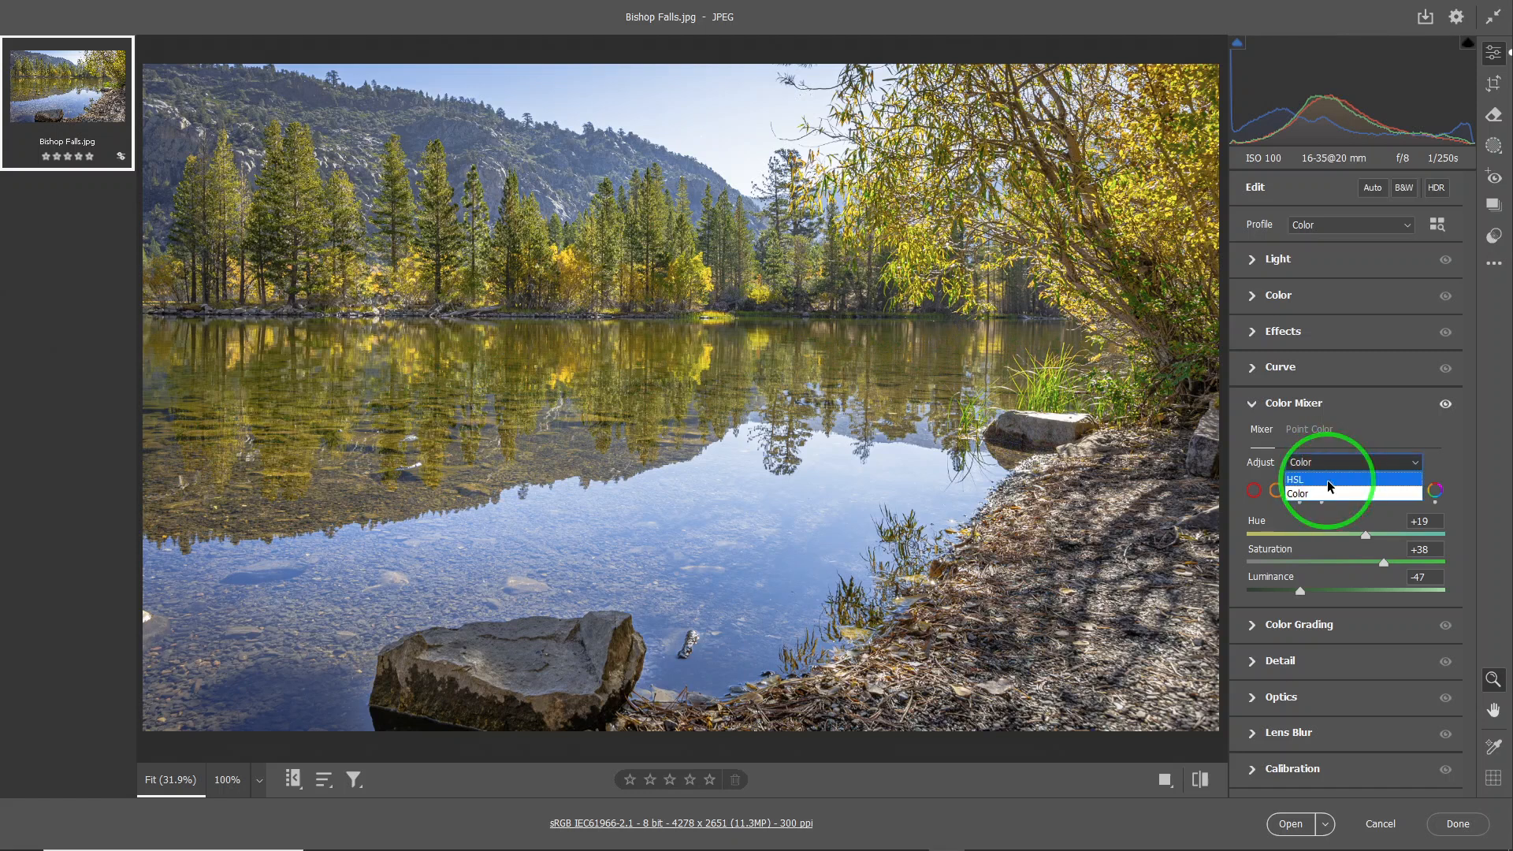
left_click(1387, 505)
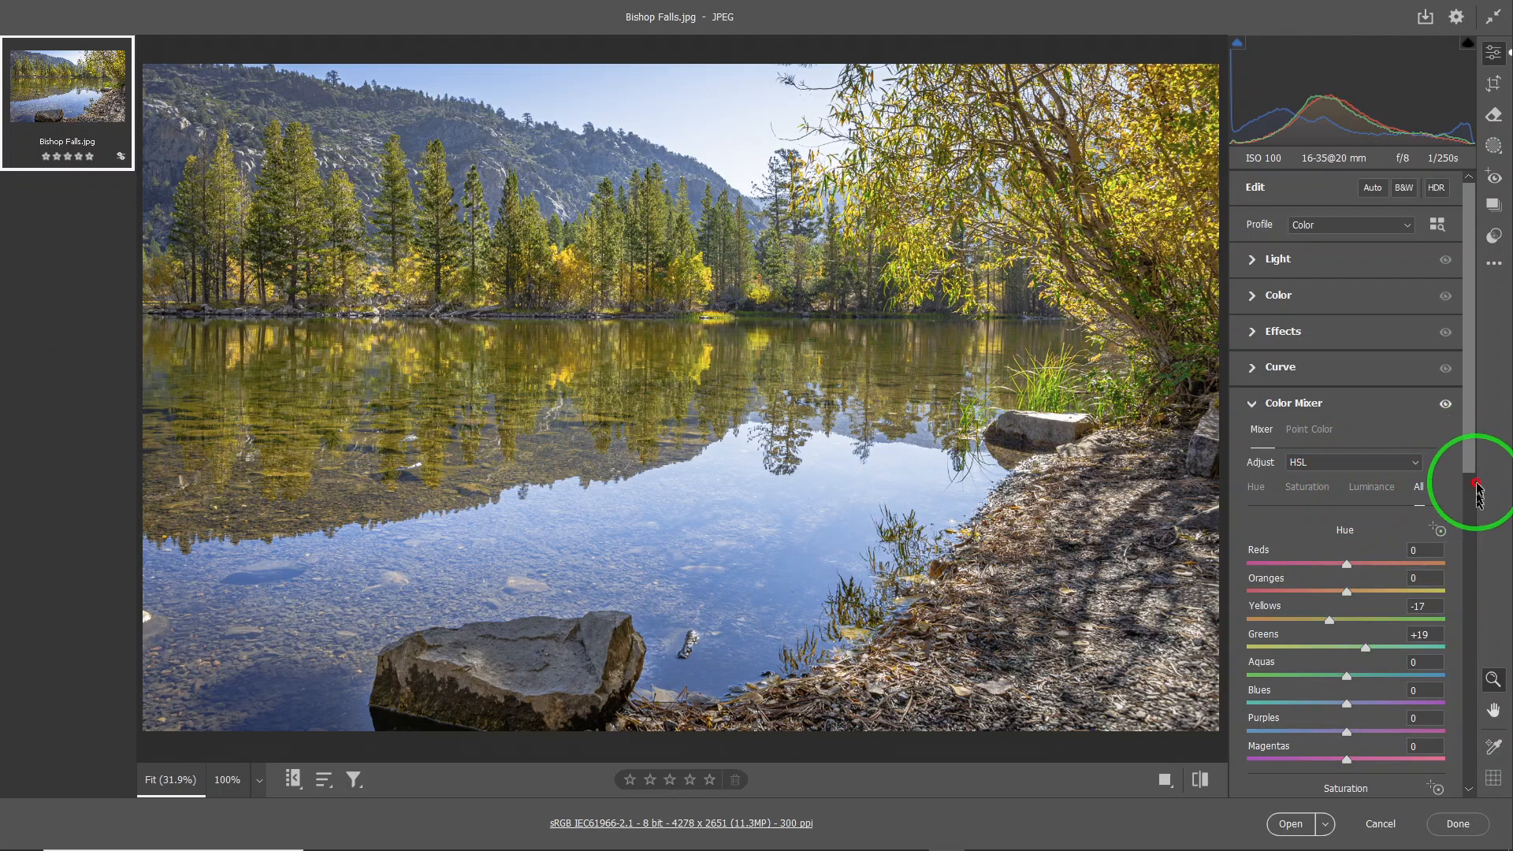
left_click_drag(1471, 469, 1468, 579)
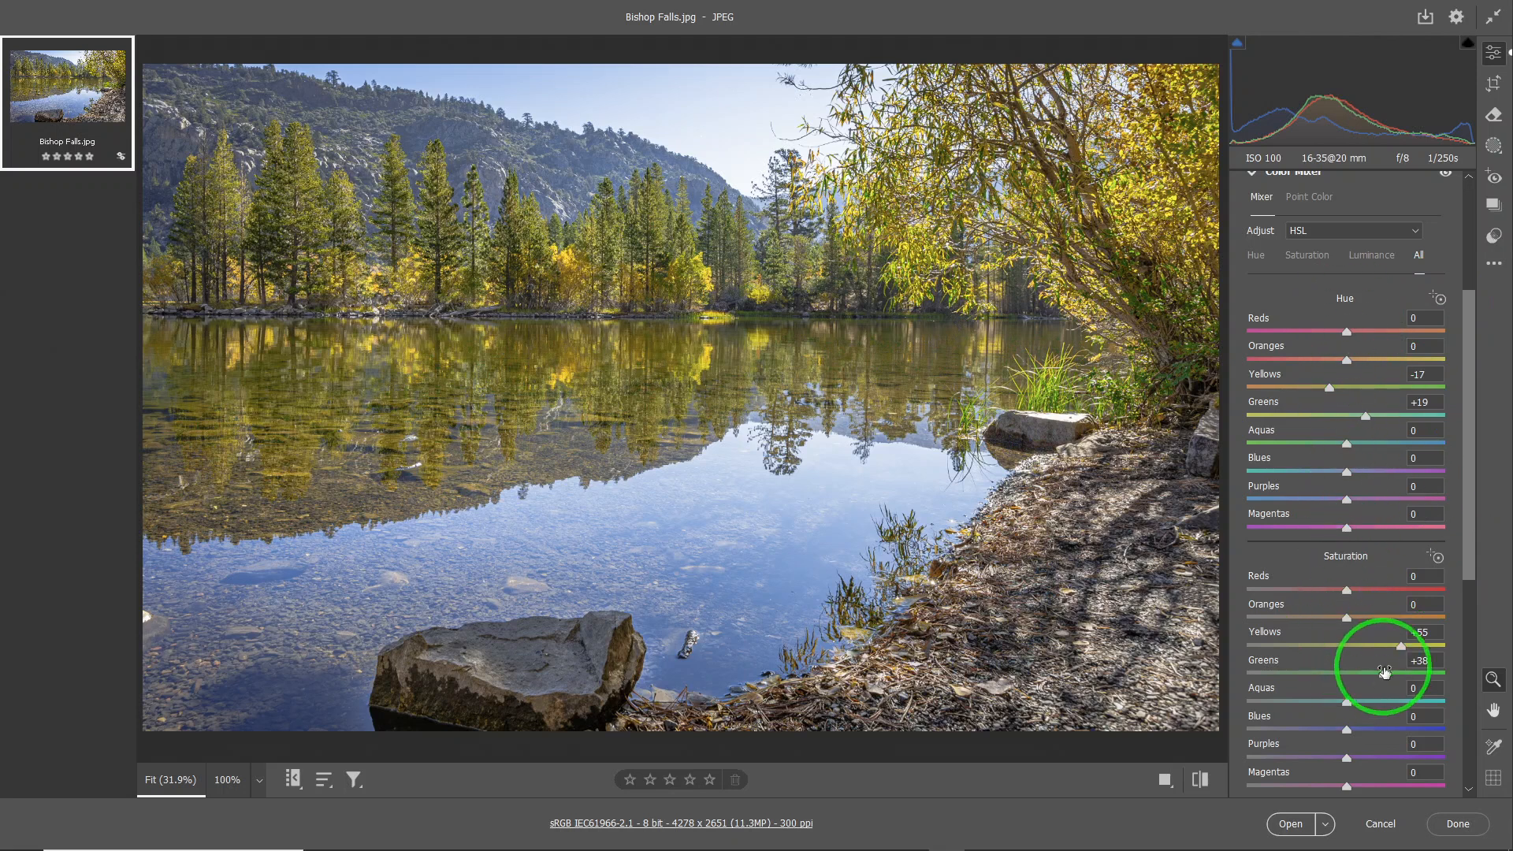
left_click_drag(1469, 552, 1473, 659)
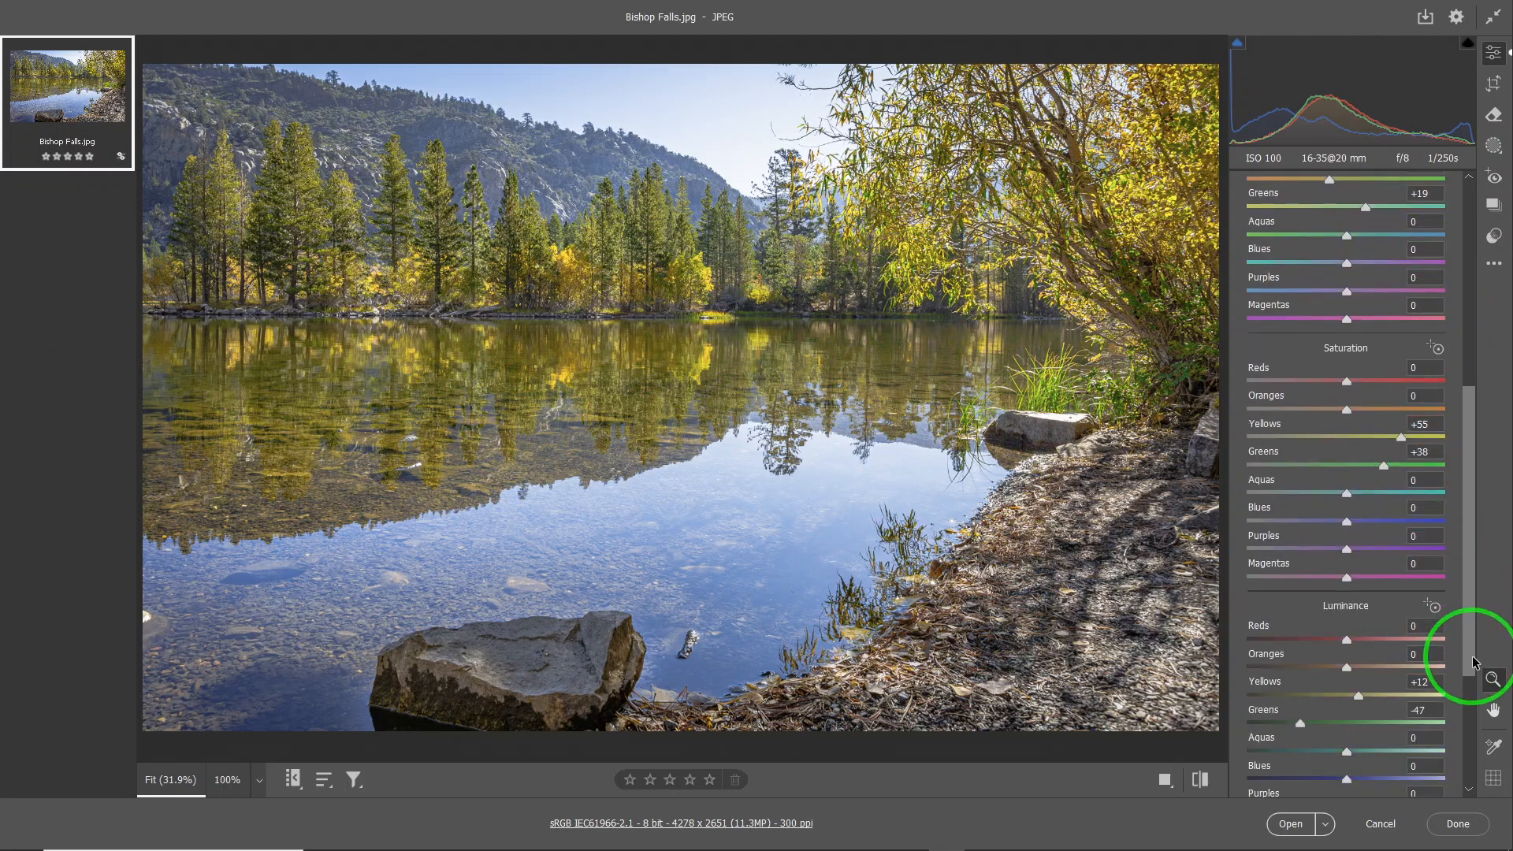
left_click(1354, 602)
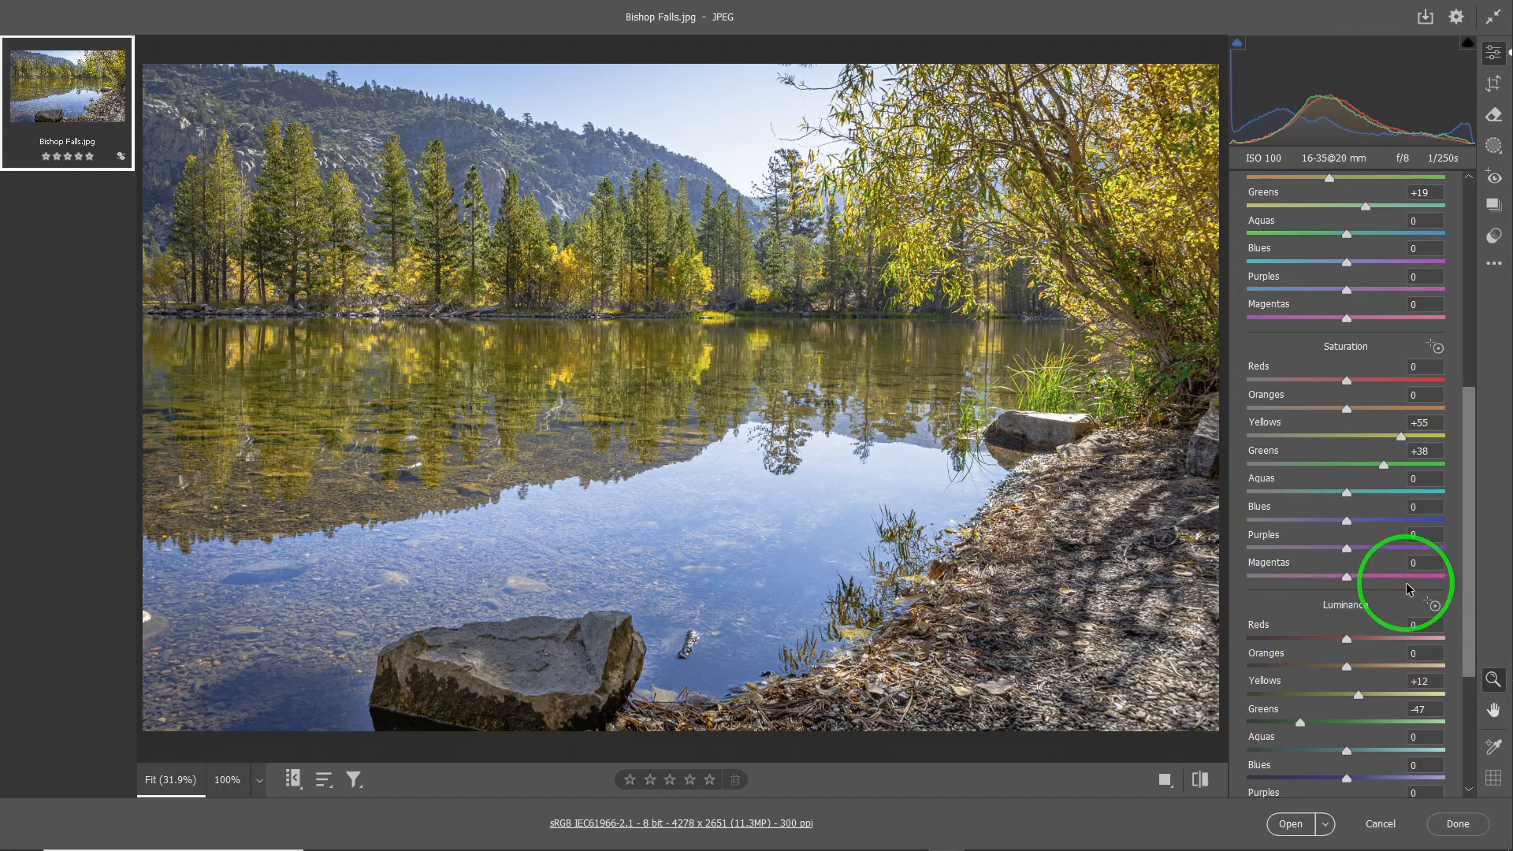
left_click_drag(1469, 572, 1472, 539)
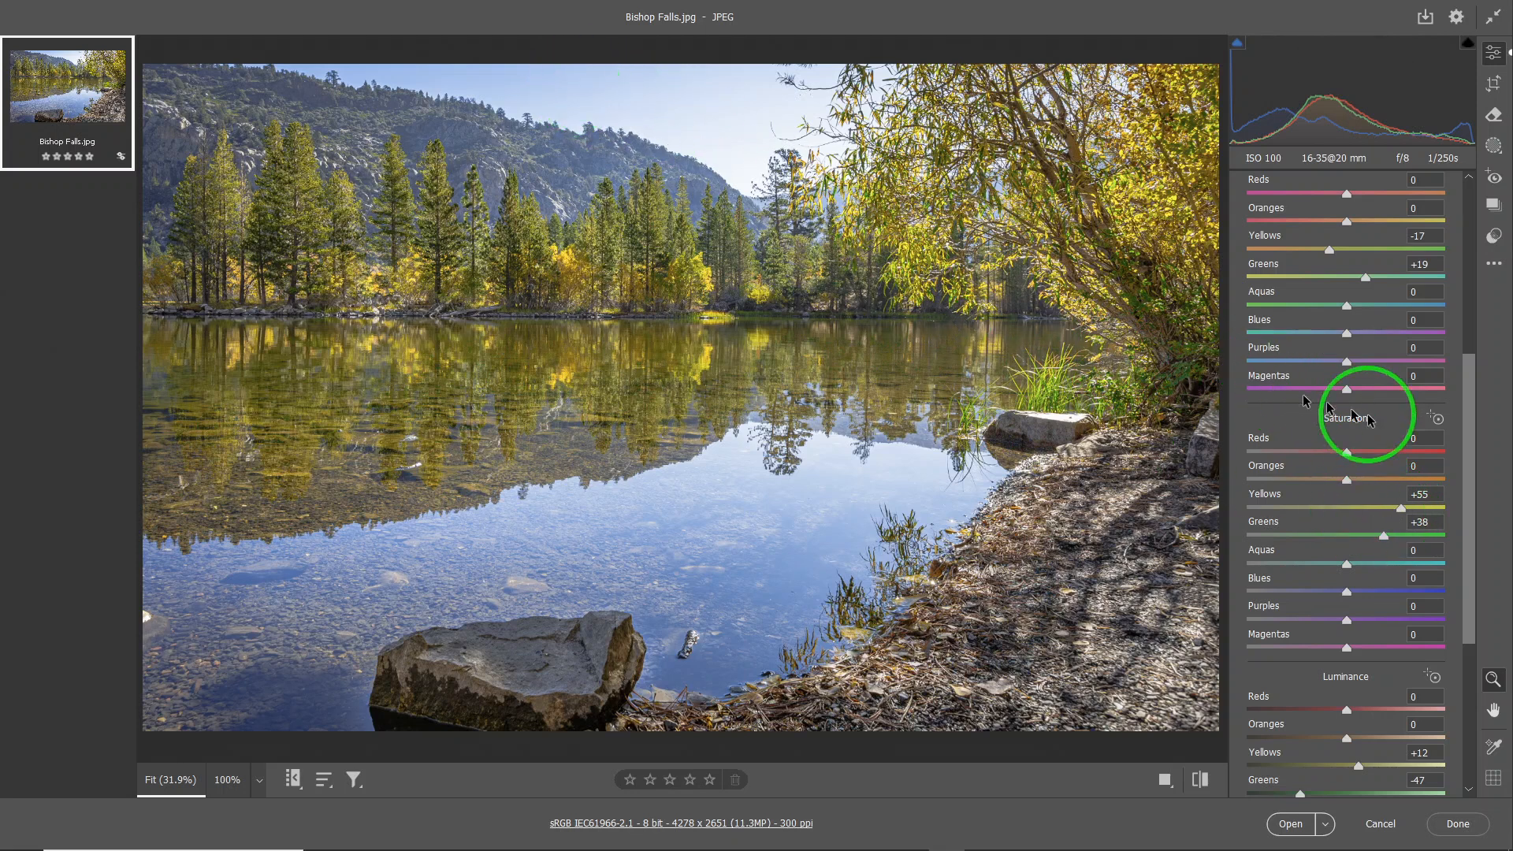
left_click_drag(1474, 444, 1473, 428)
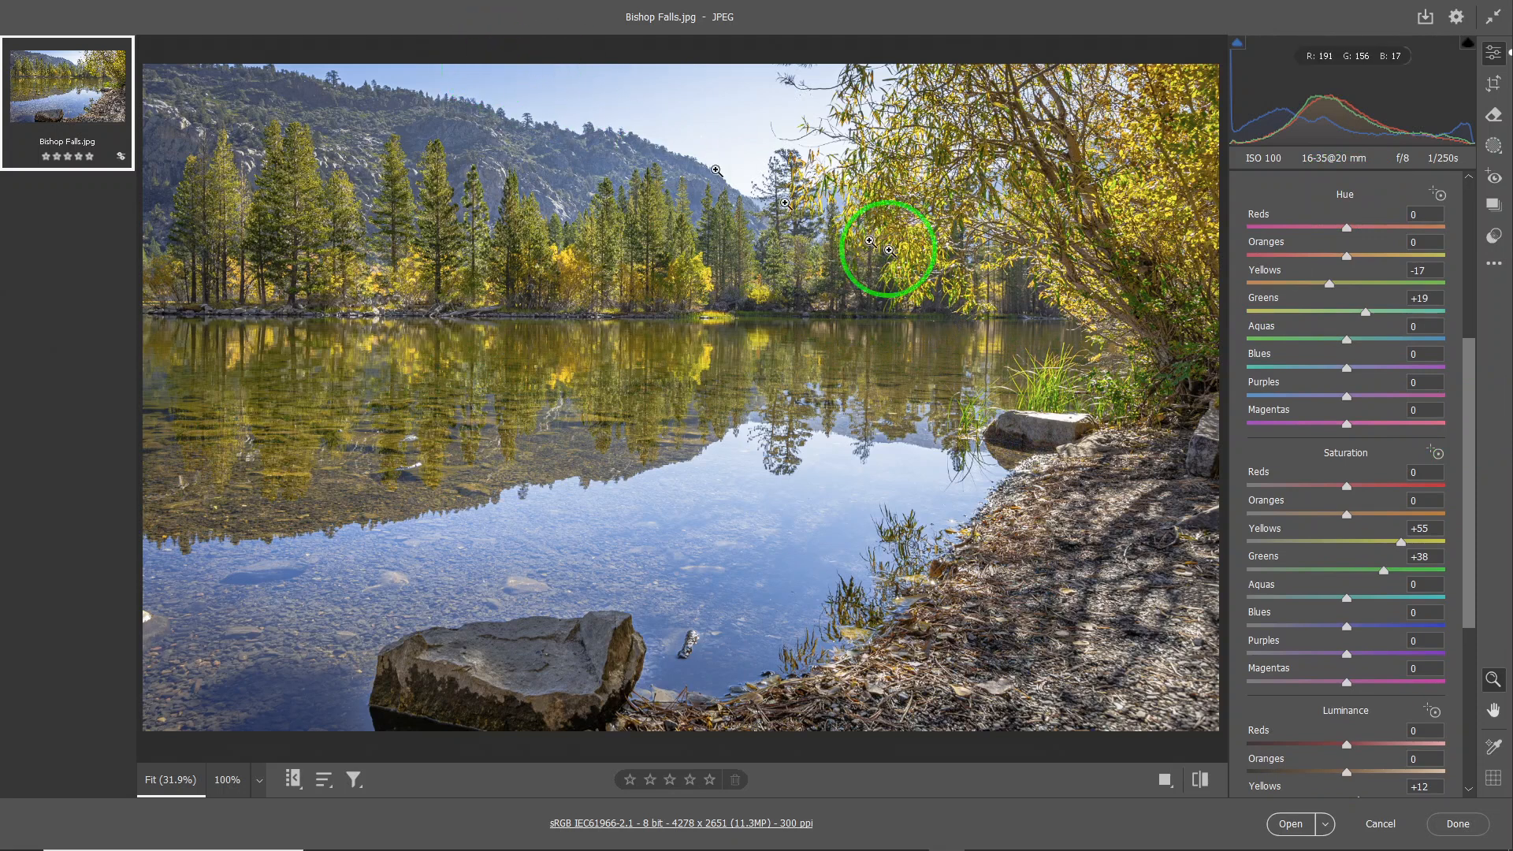
Step: Raise the Blues saturation to +62 with the targeted adjustment tool on the sky
left_click(1436, 454)
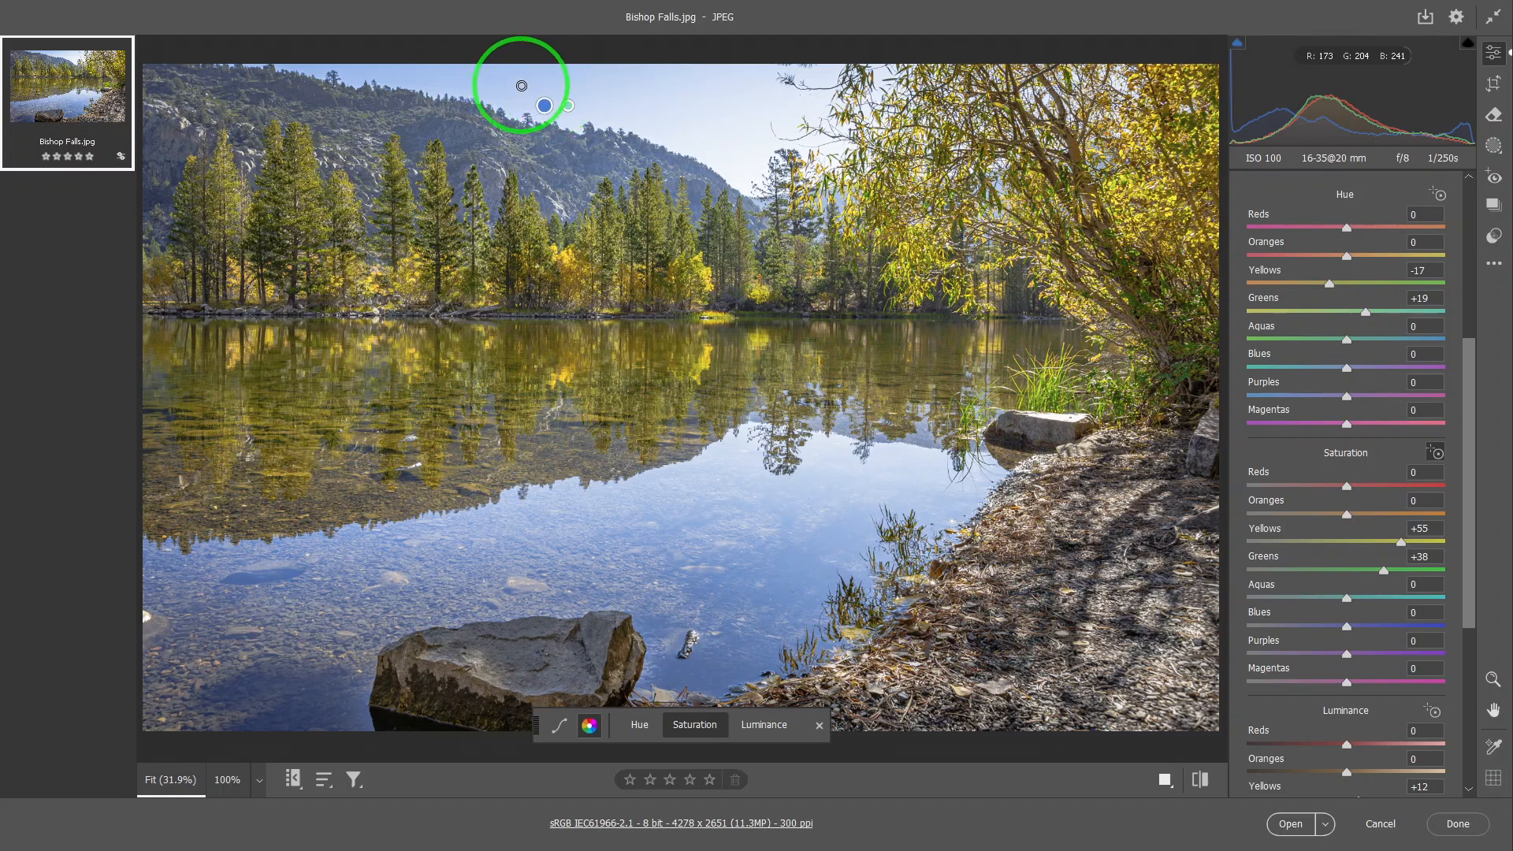
left_click(520, 83)
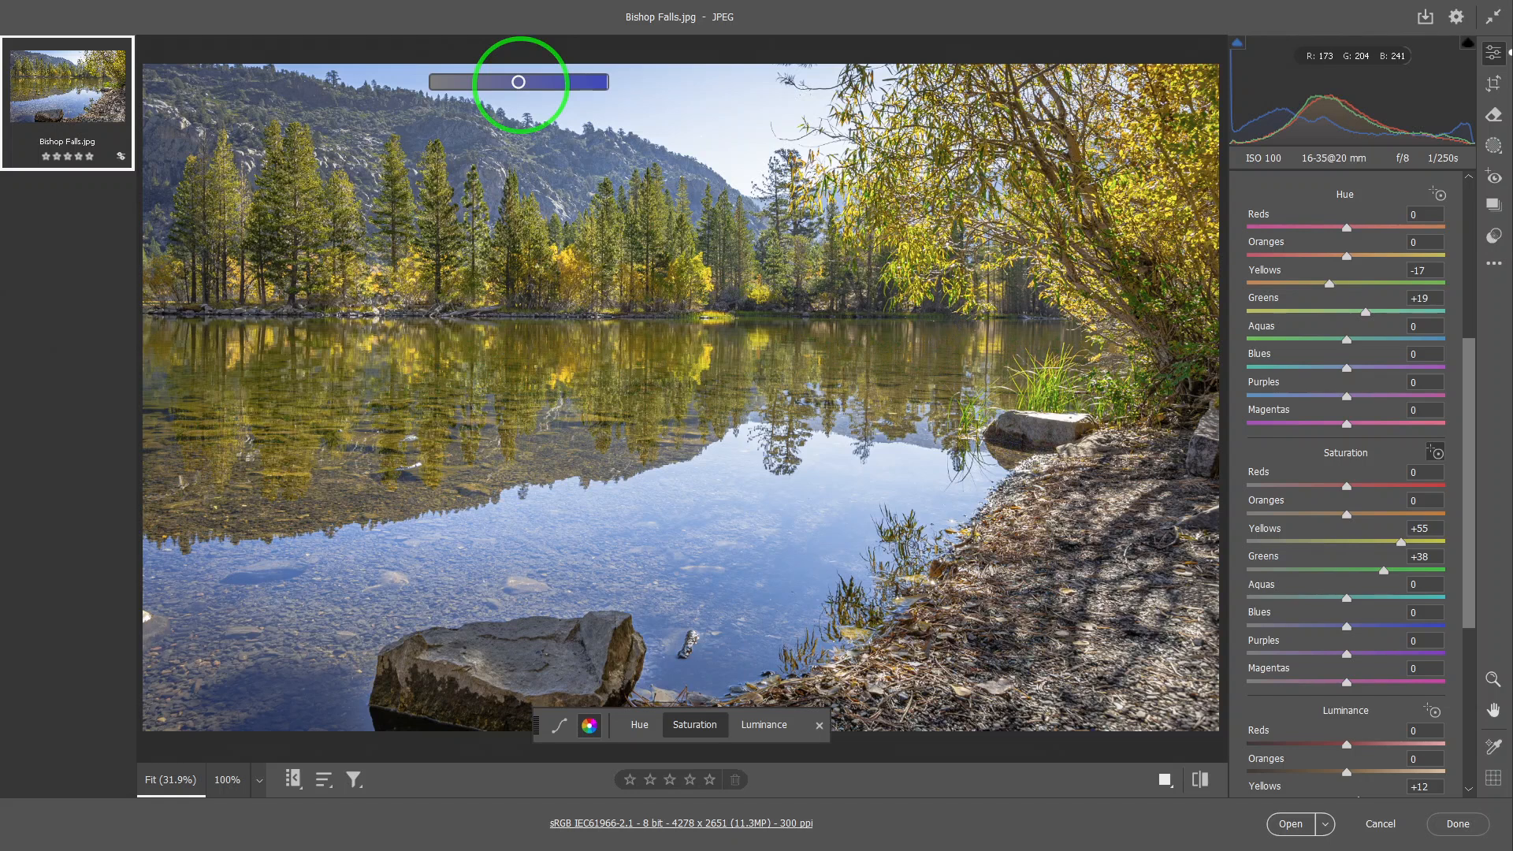
left_click_drag(518, 82, 571, 84)
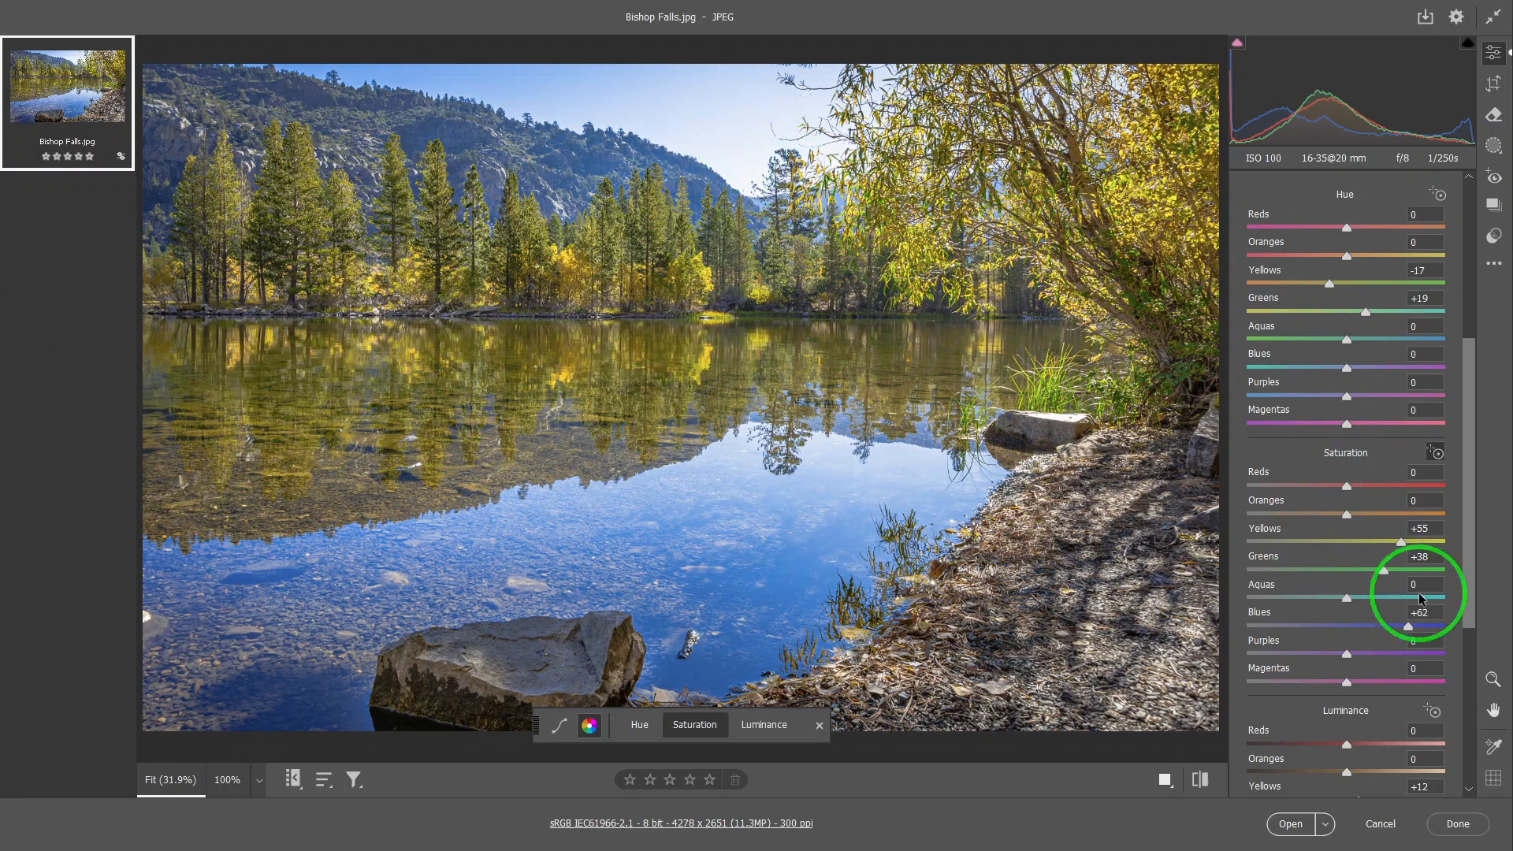
Step: Lower the Blues luminance to -12 with the targeted adjustment tool on the sky, and set the Blues saturation to +38
left_click(1435, 713)
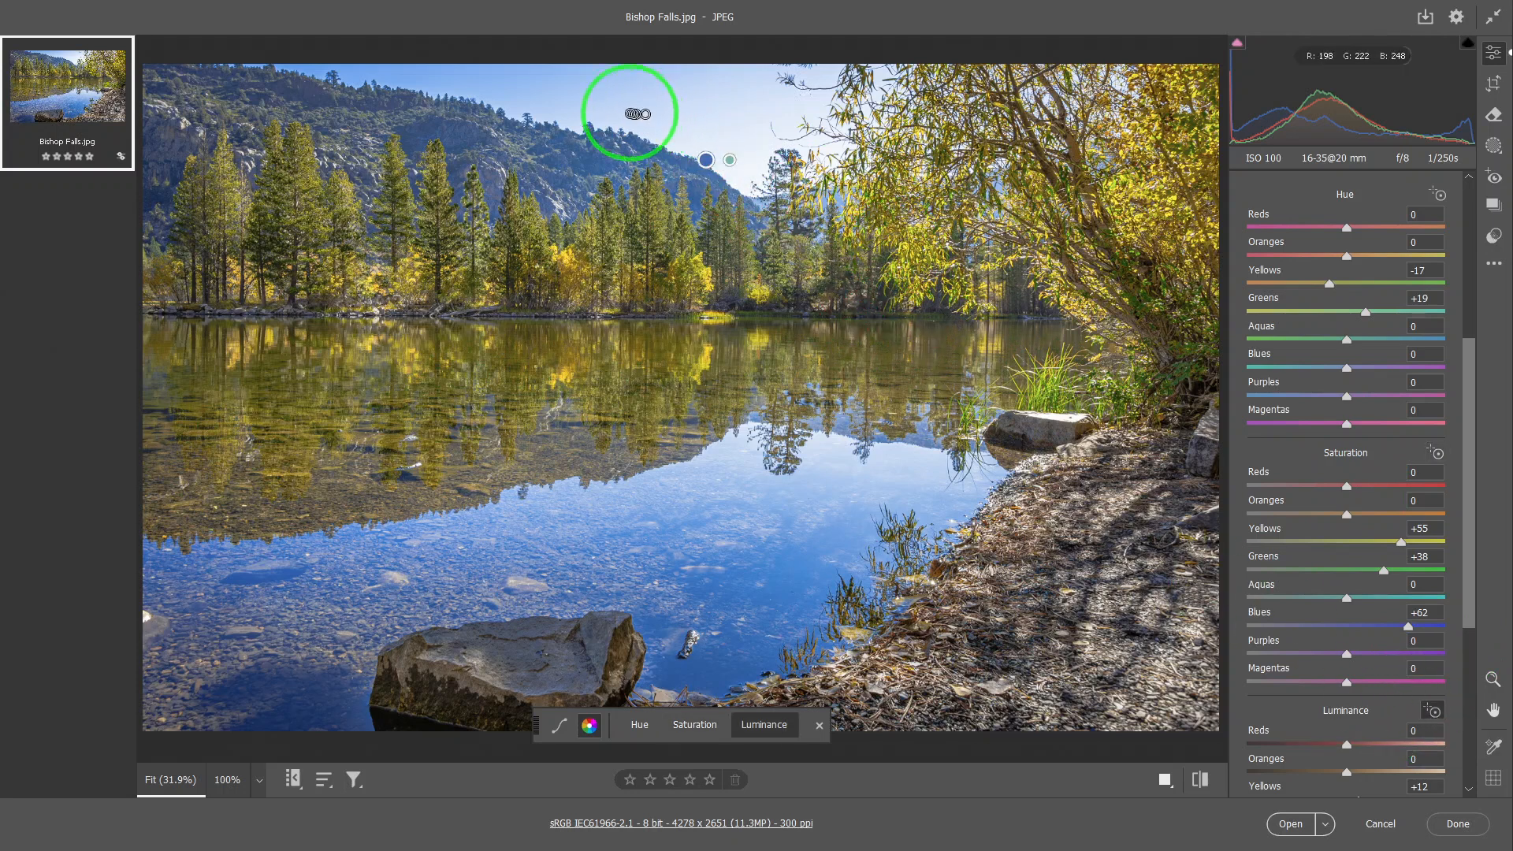
left_click(597, 89)
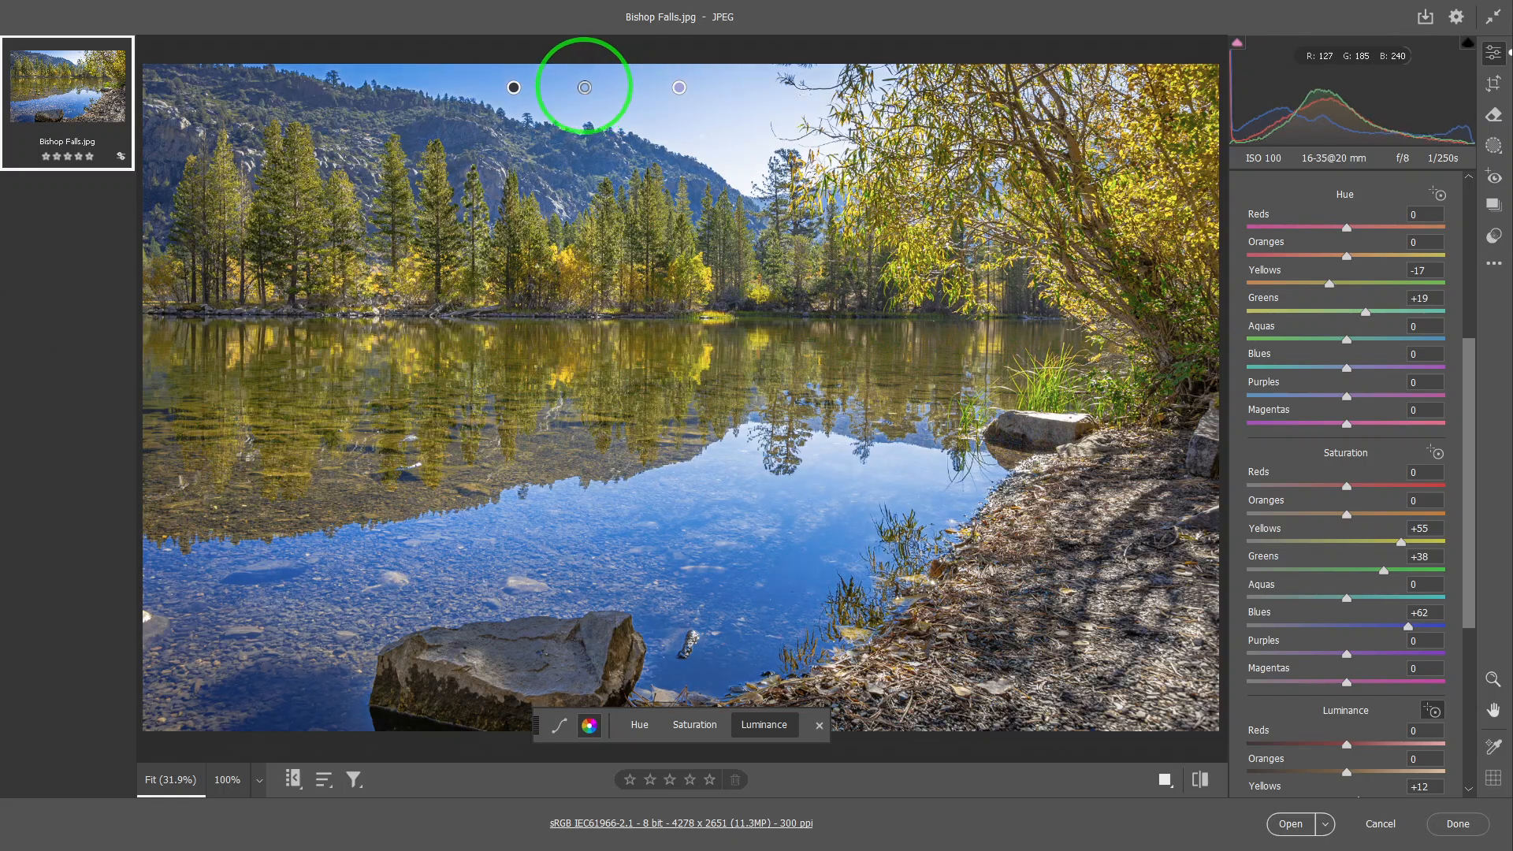
left_click(741, 149)
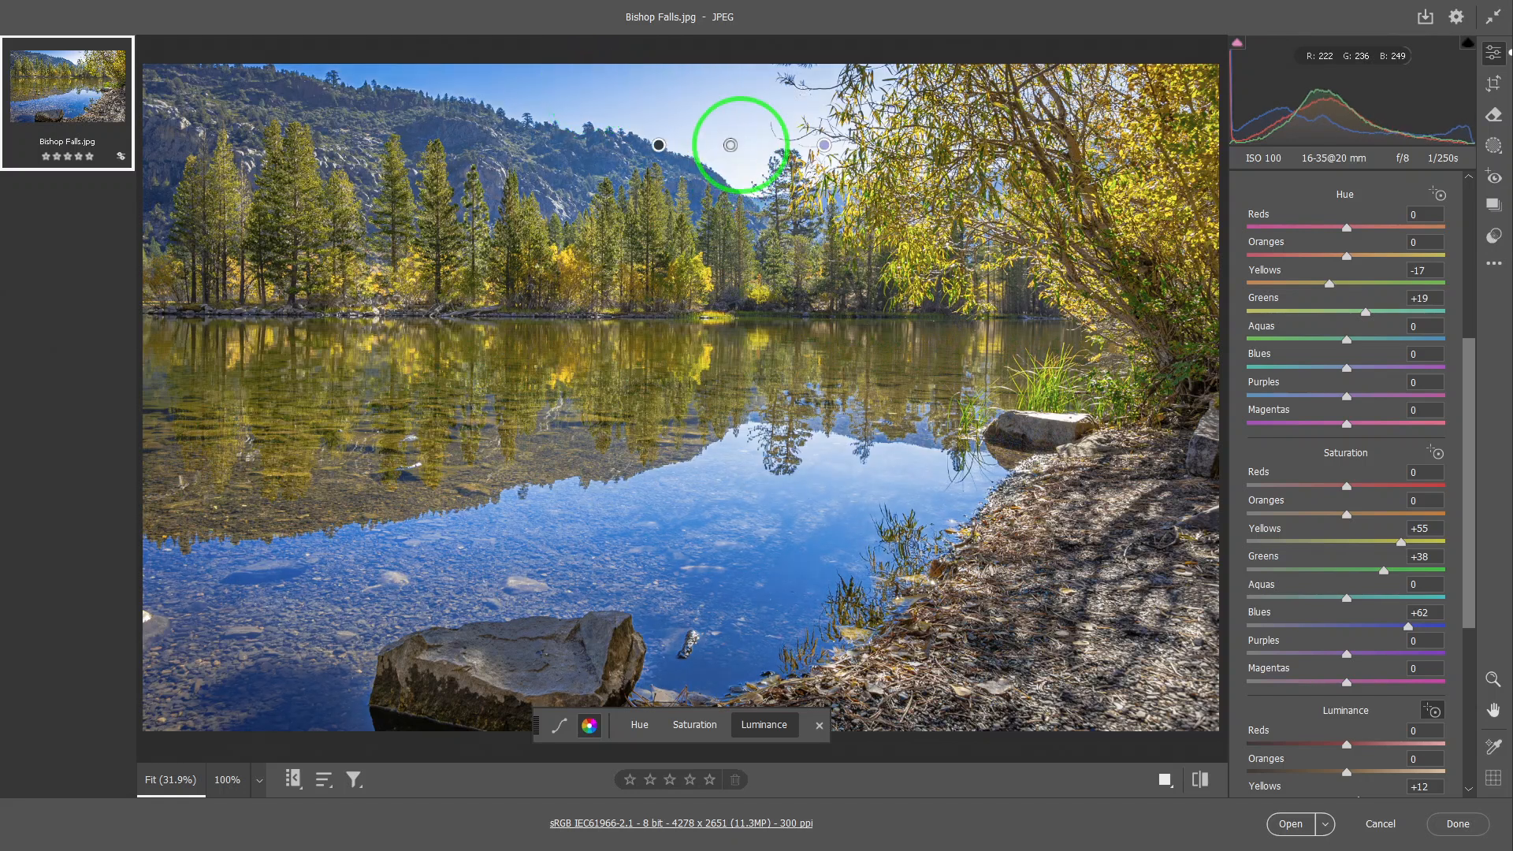
left_click_drag(731, 145, 722, 145)
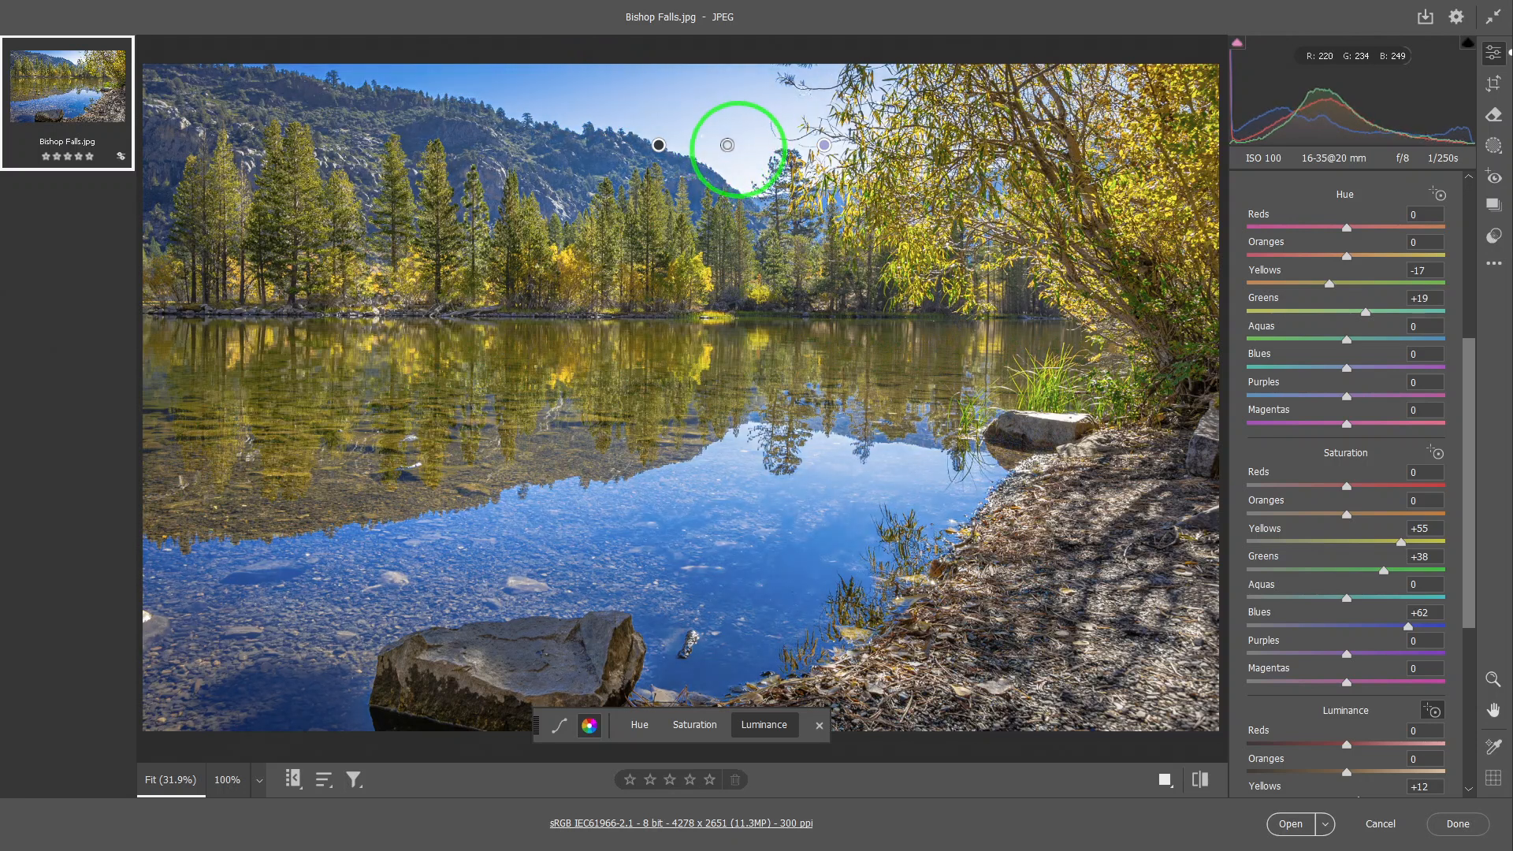
left_click(708, 399)
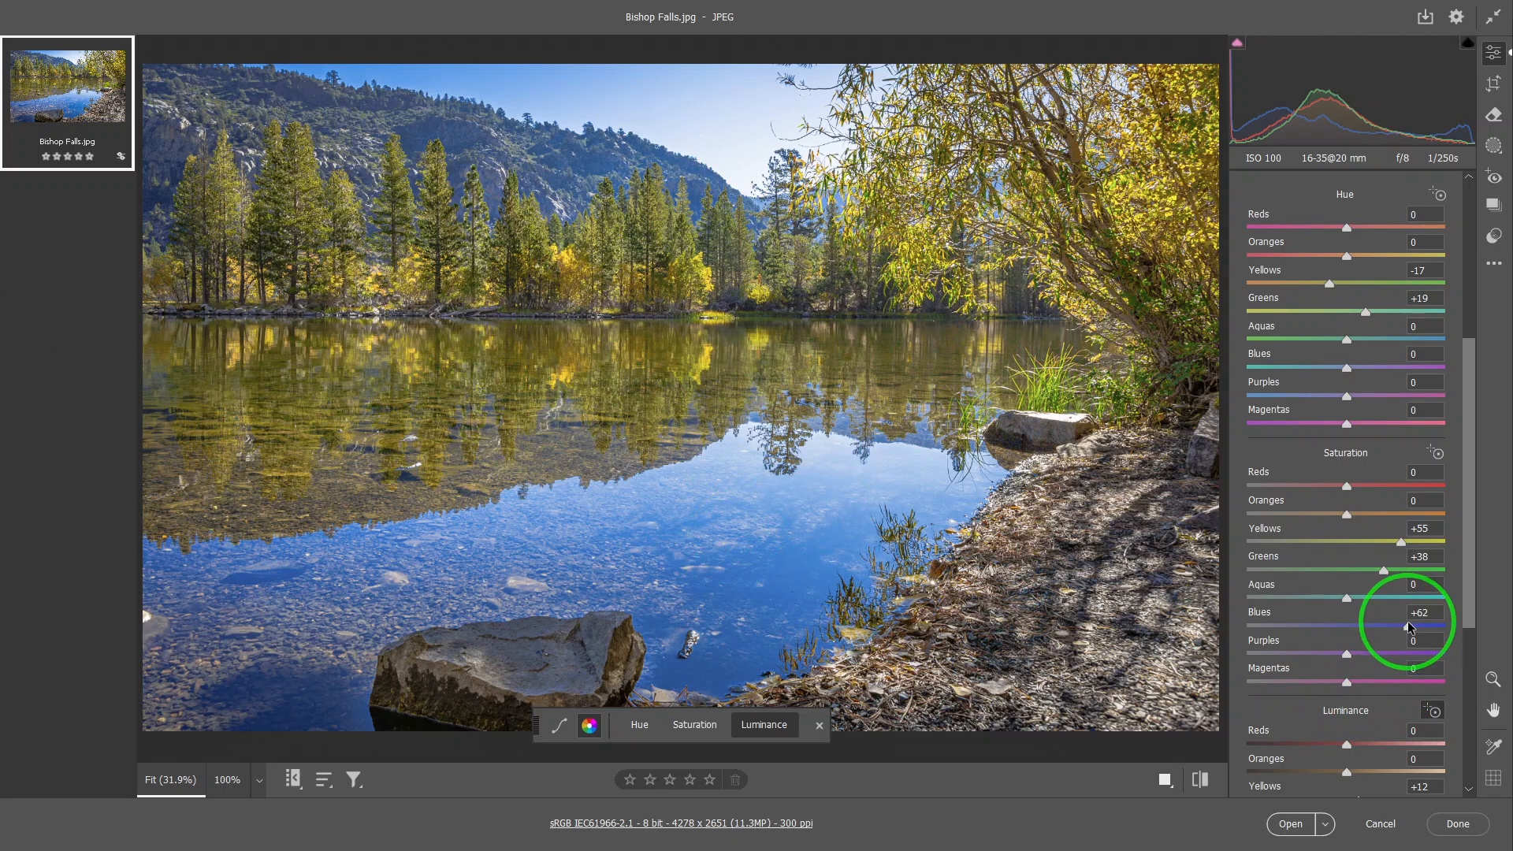
left_click_drag(1409, 628, 1398, 631)
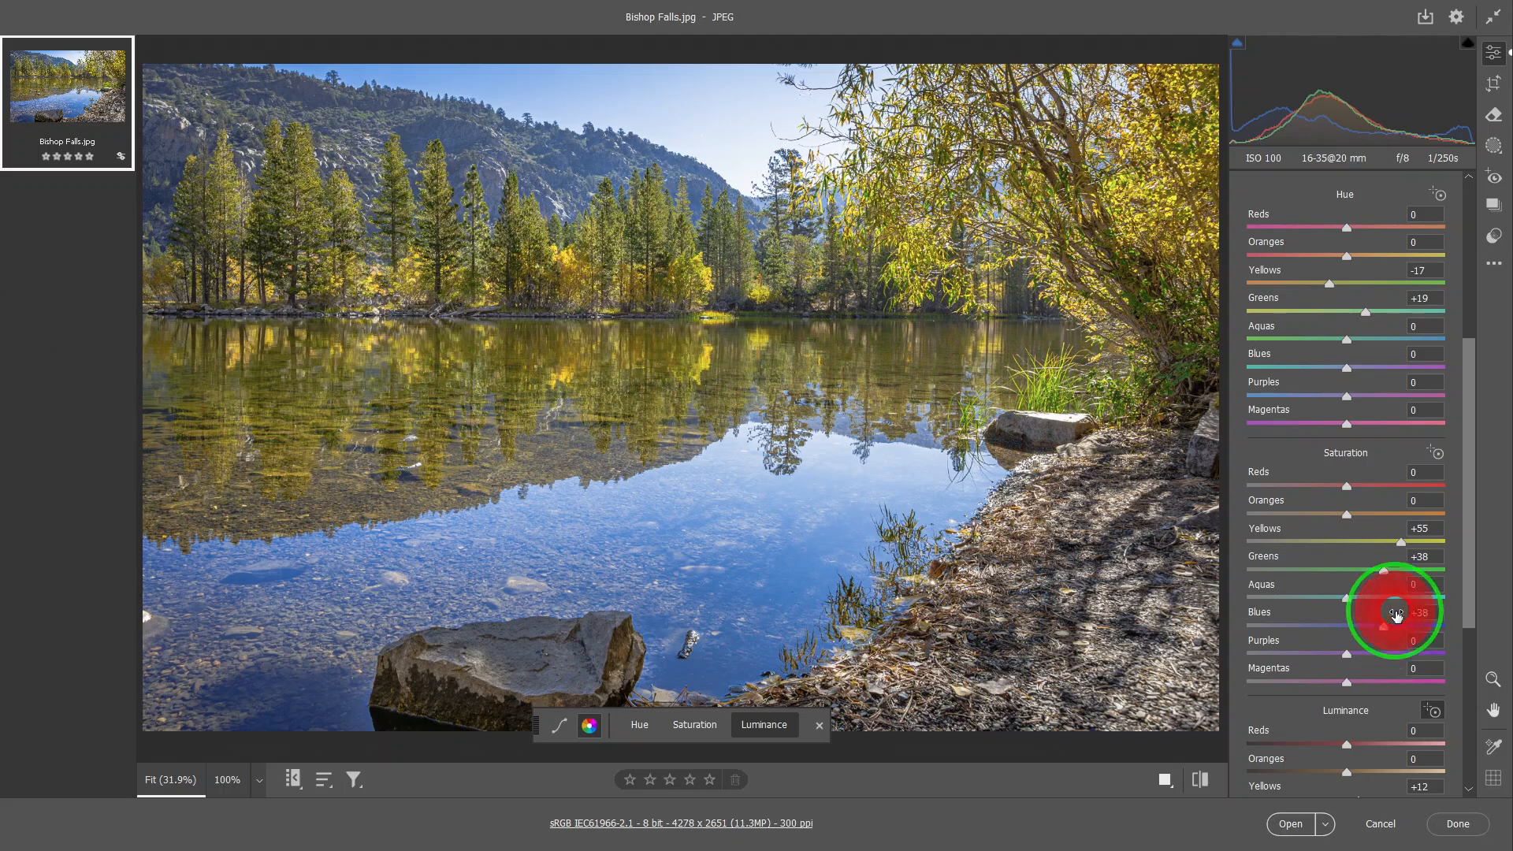
Step: Use the targeted saturation adjustment on the shallow water near the shoreline to bring Yellows to +22 and Oranges to -2
left_click_drag(1467, 536, 1464, 629)
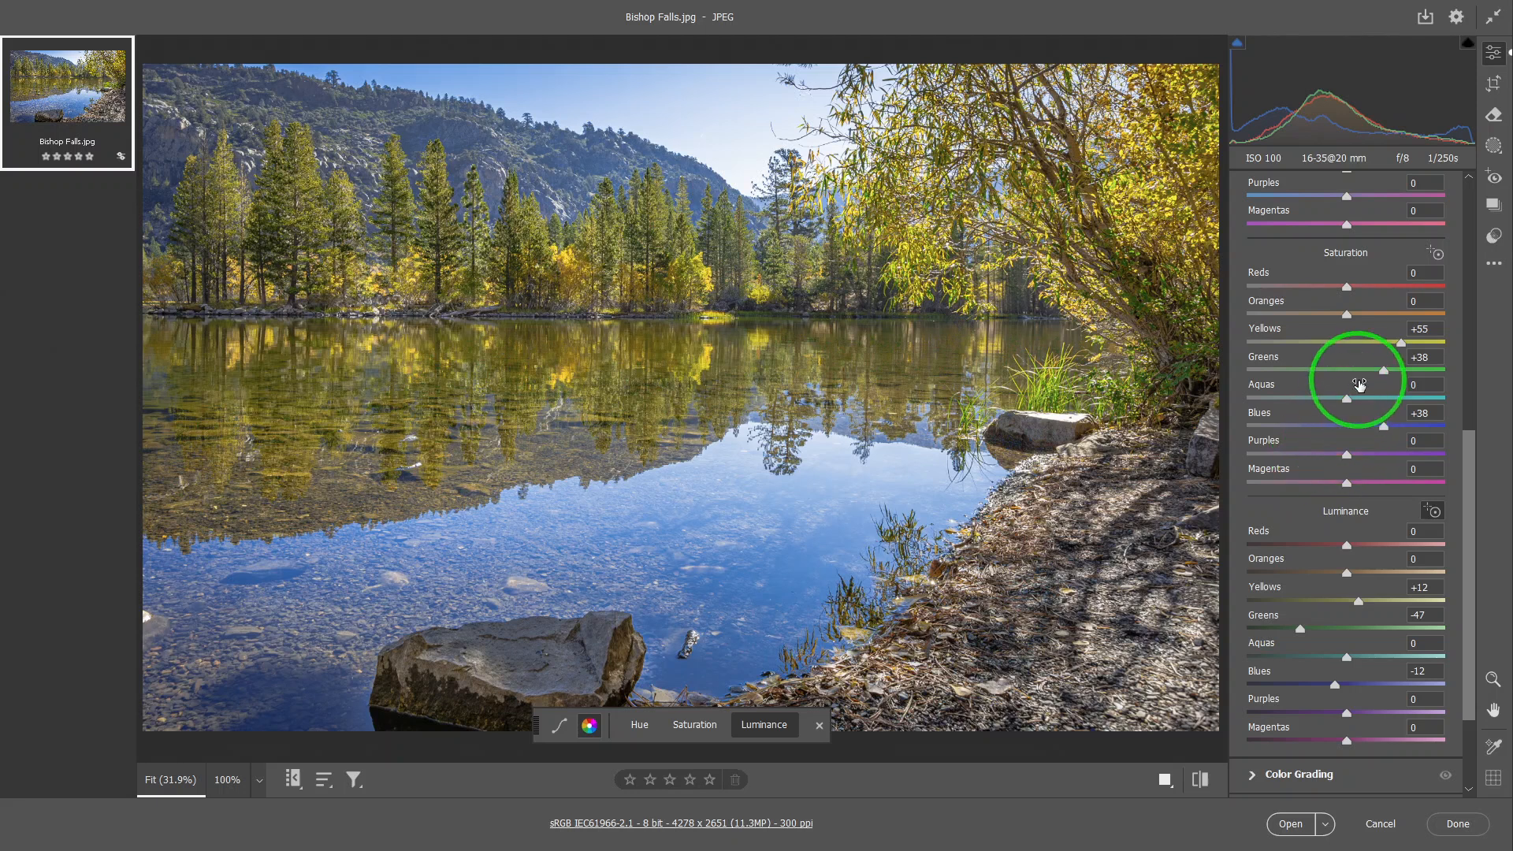
left_click(1436, 253)
left_click(565, 489)
left_click_drag(318, 497, 361, 497)
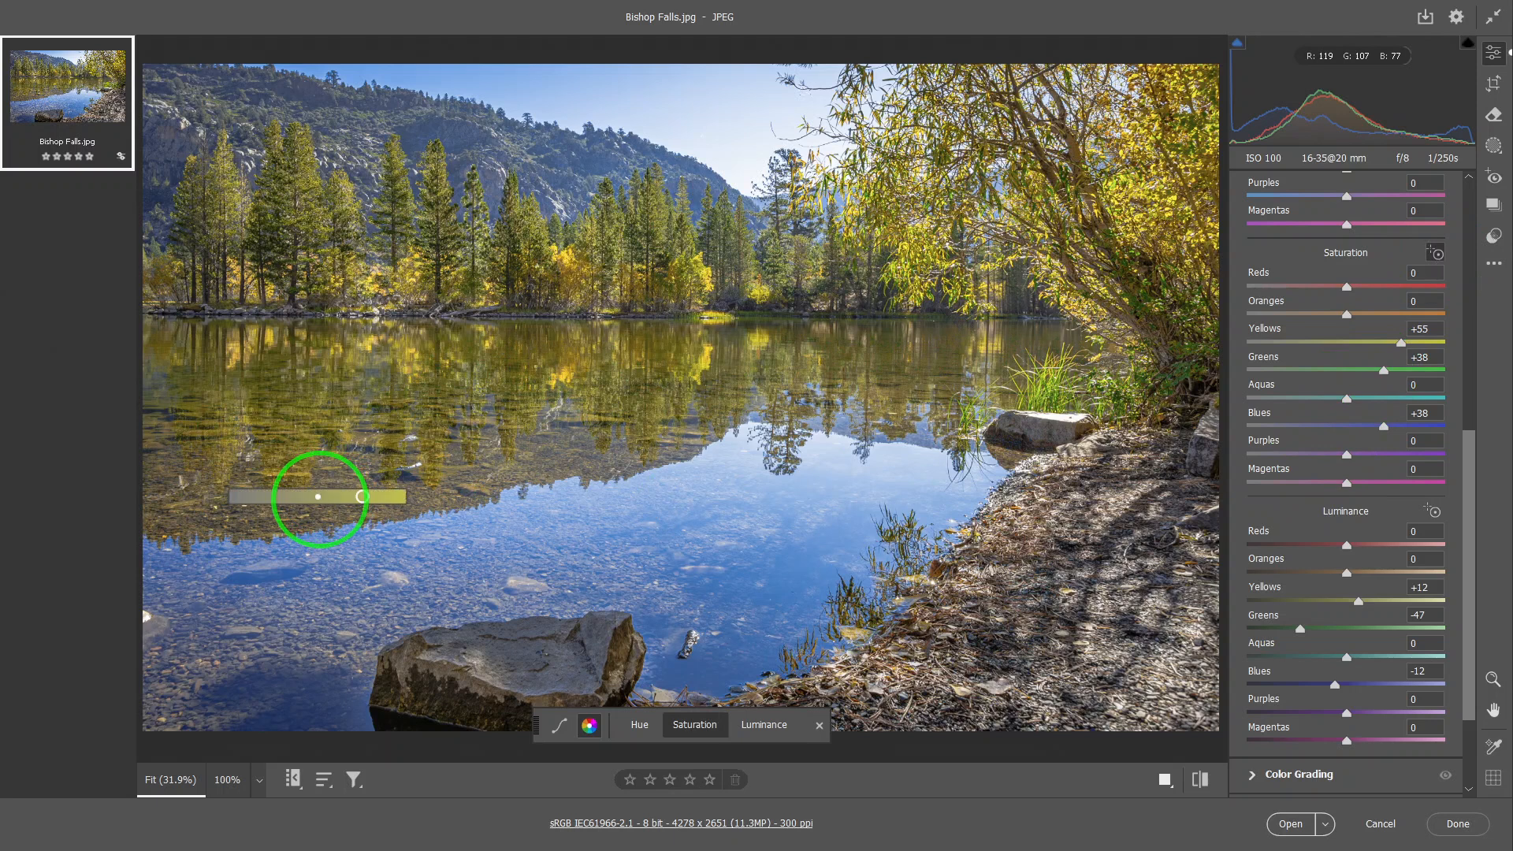
left_click(302, 518)
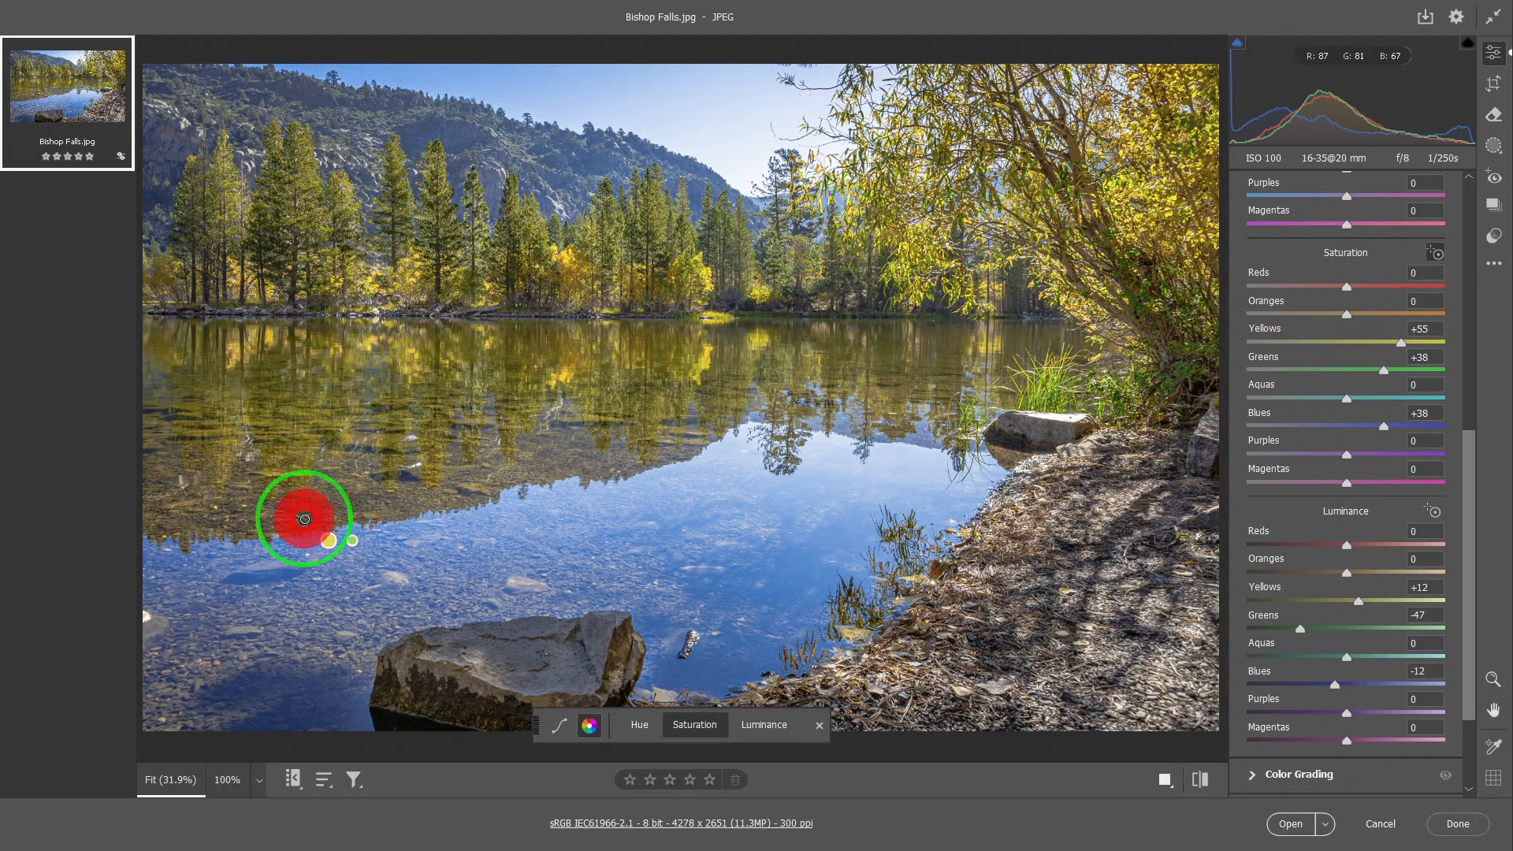
mouse_move(302, 506)
left_mouse_down()
mouse_move(327, 507)
mouse_move(253, 505)
mouse_move(273, 506)
left_mouse_up()
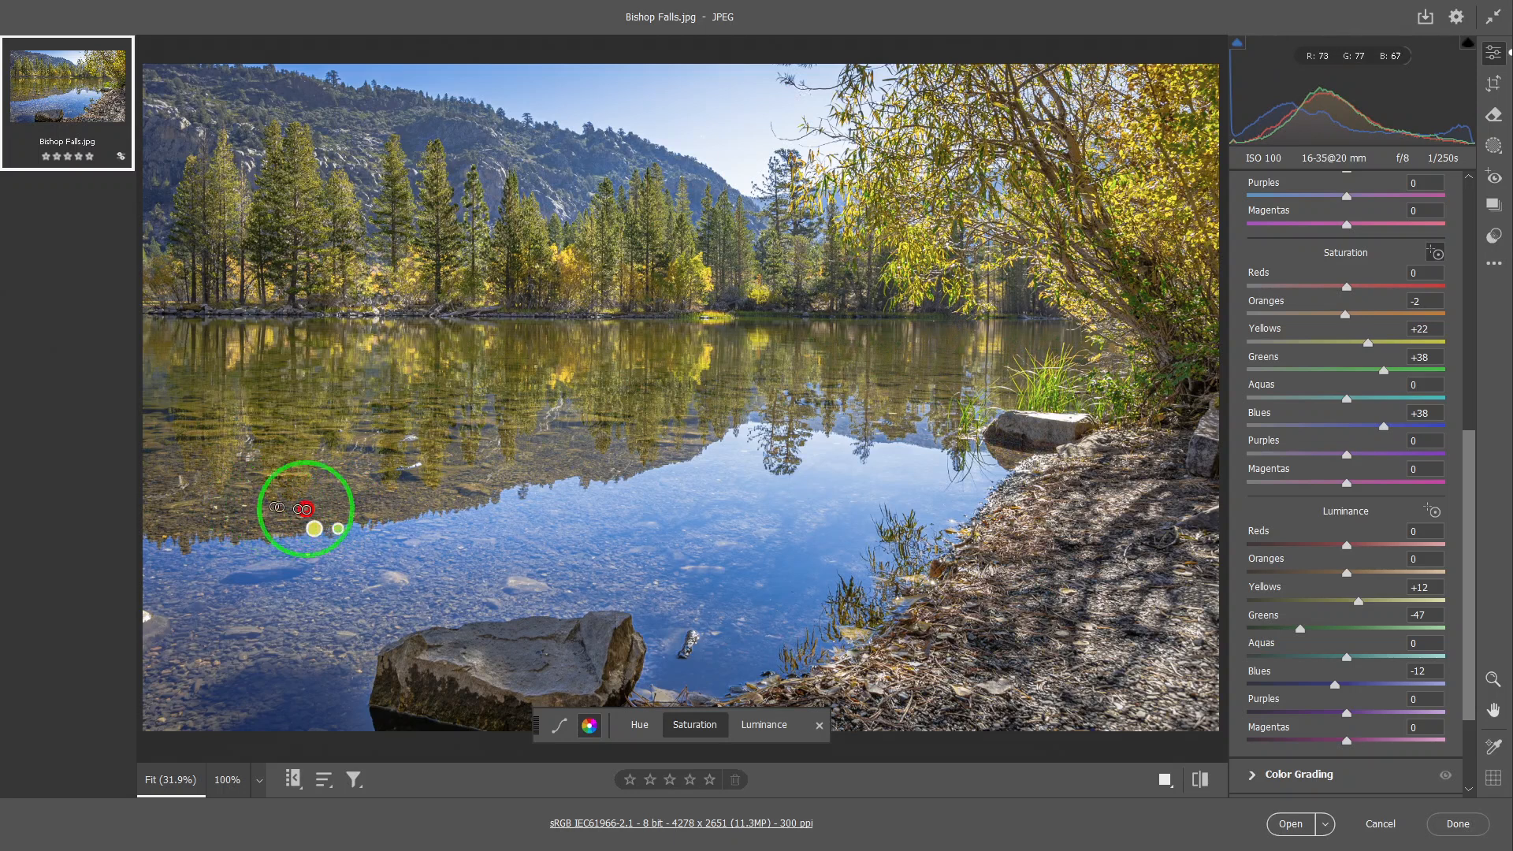
Step: Raise the Yellows luminance to +19 and Oranges to +1 with the targeted adjustment tool on the shallow water near the shoreline
left_click(1435, 514)
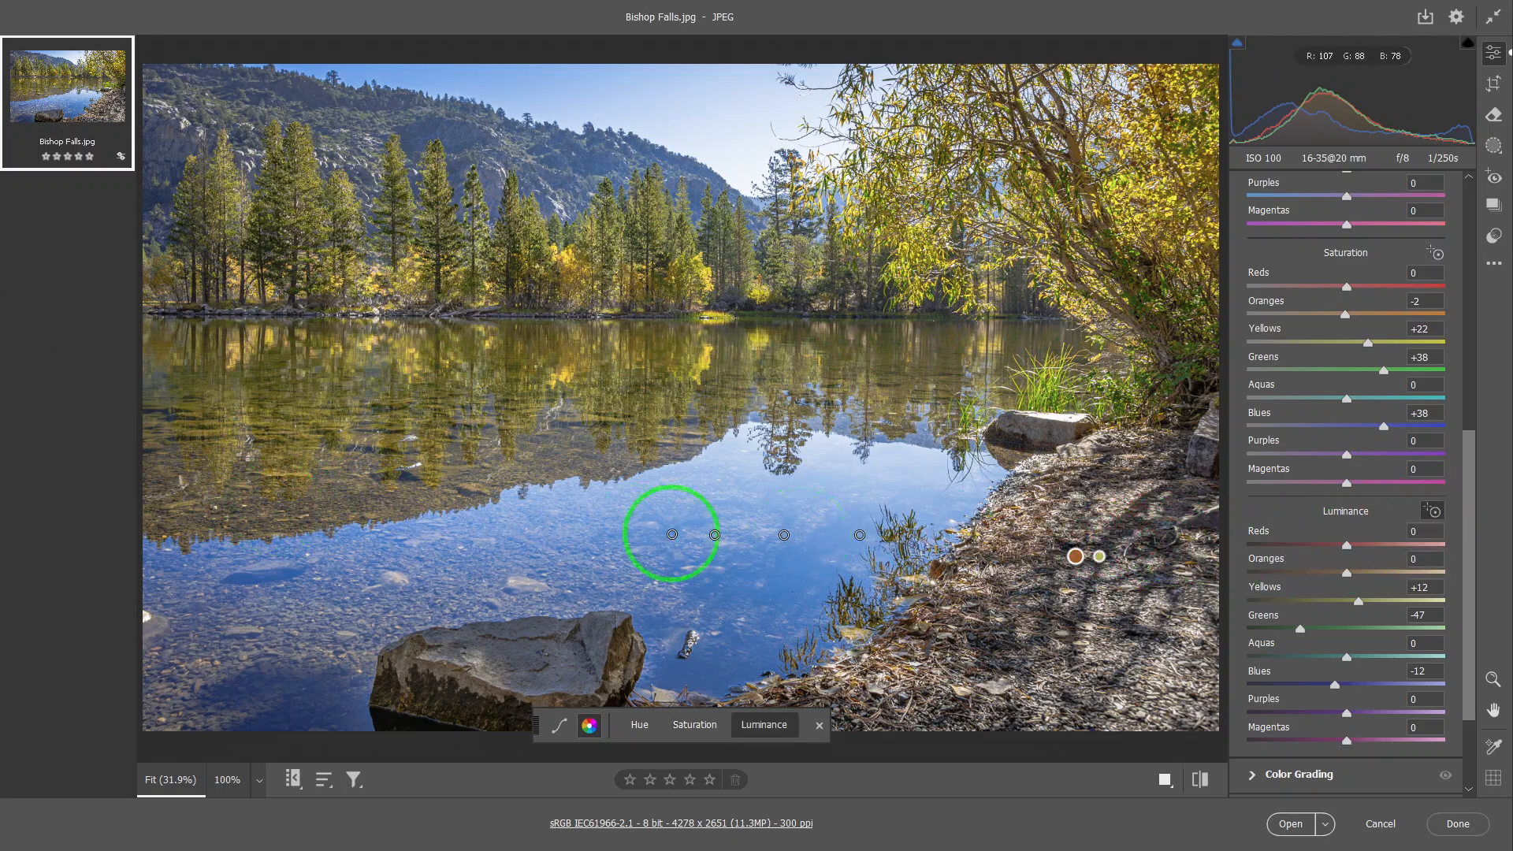
mouse_move(323, 500)
left_mouse_down()
mouse_move(298, 500)
mouse_move(341, 500)
left_mouse_up()
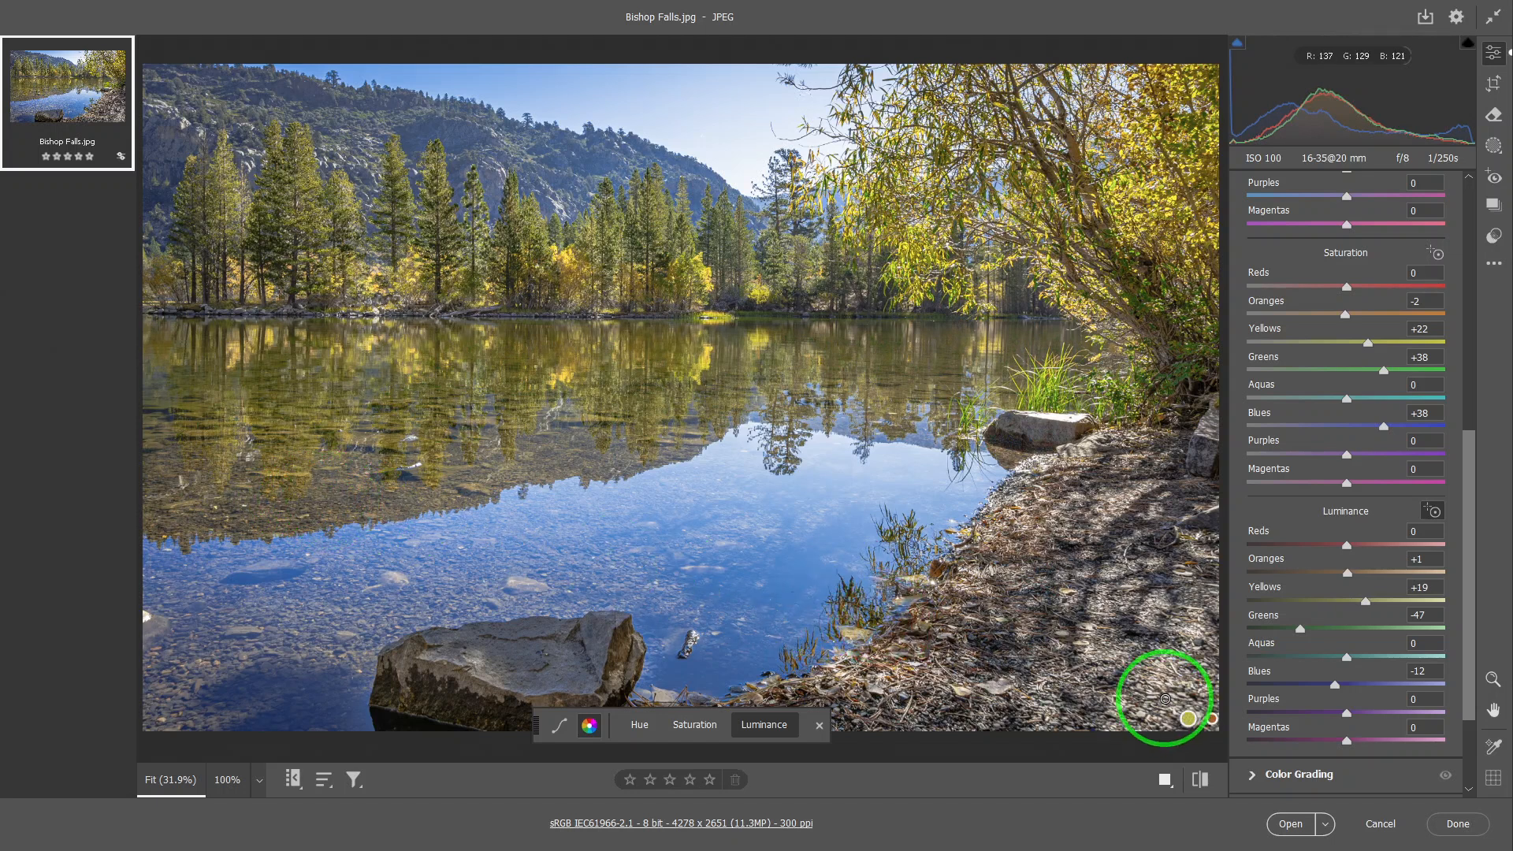
Step: Use the targeted hue adjustment on the far-shore trees to bring Yellows to 0 and Greens to +24
scroll(1376, 402, "up", 2)
scroll(1368, 414, "up", 2)
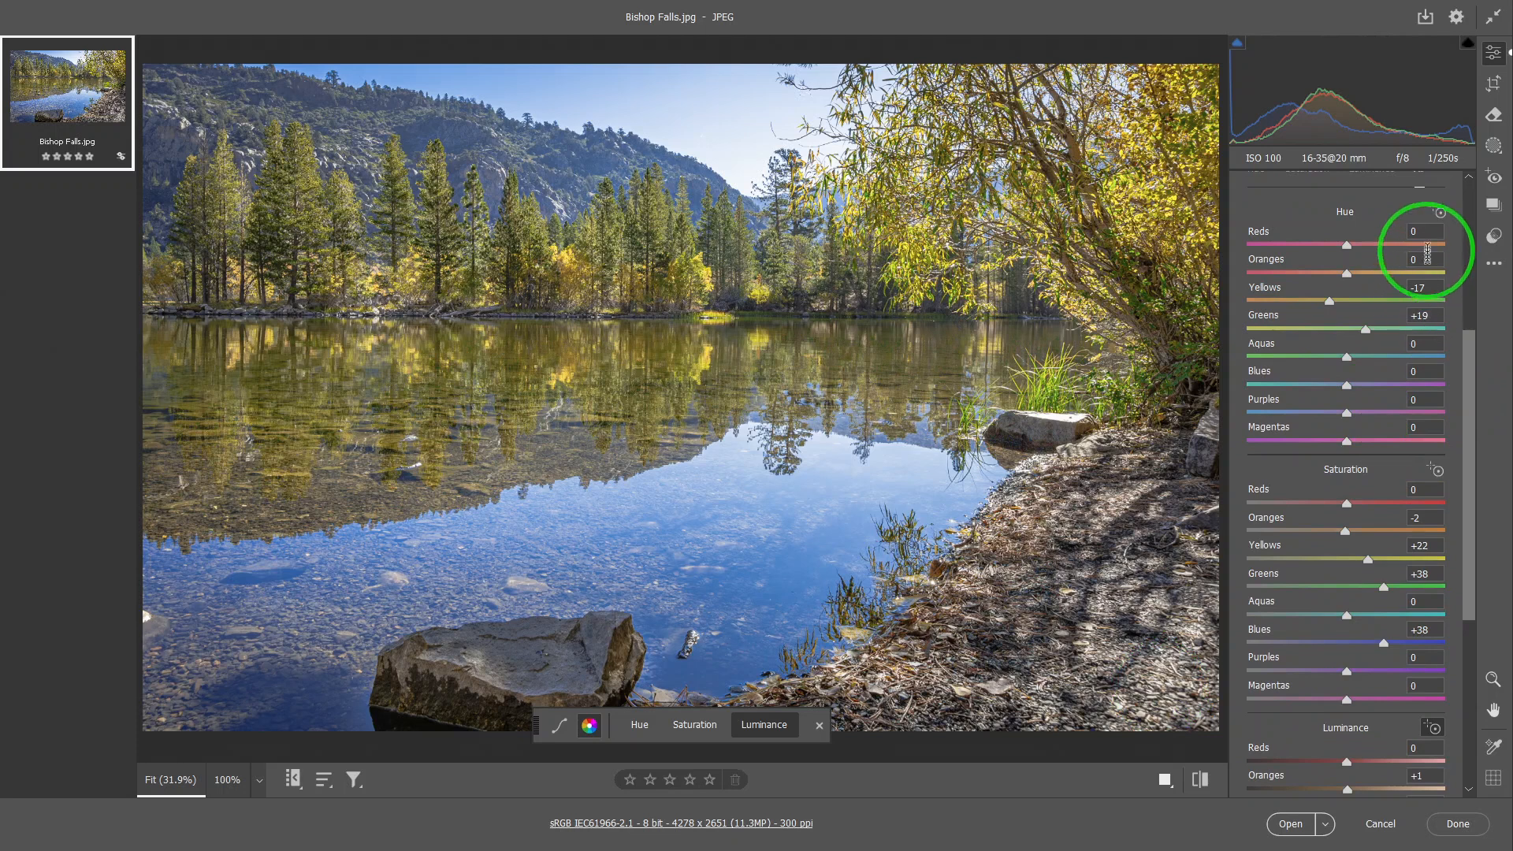
left_click(1445, 223)
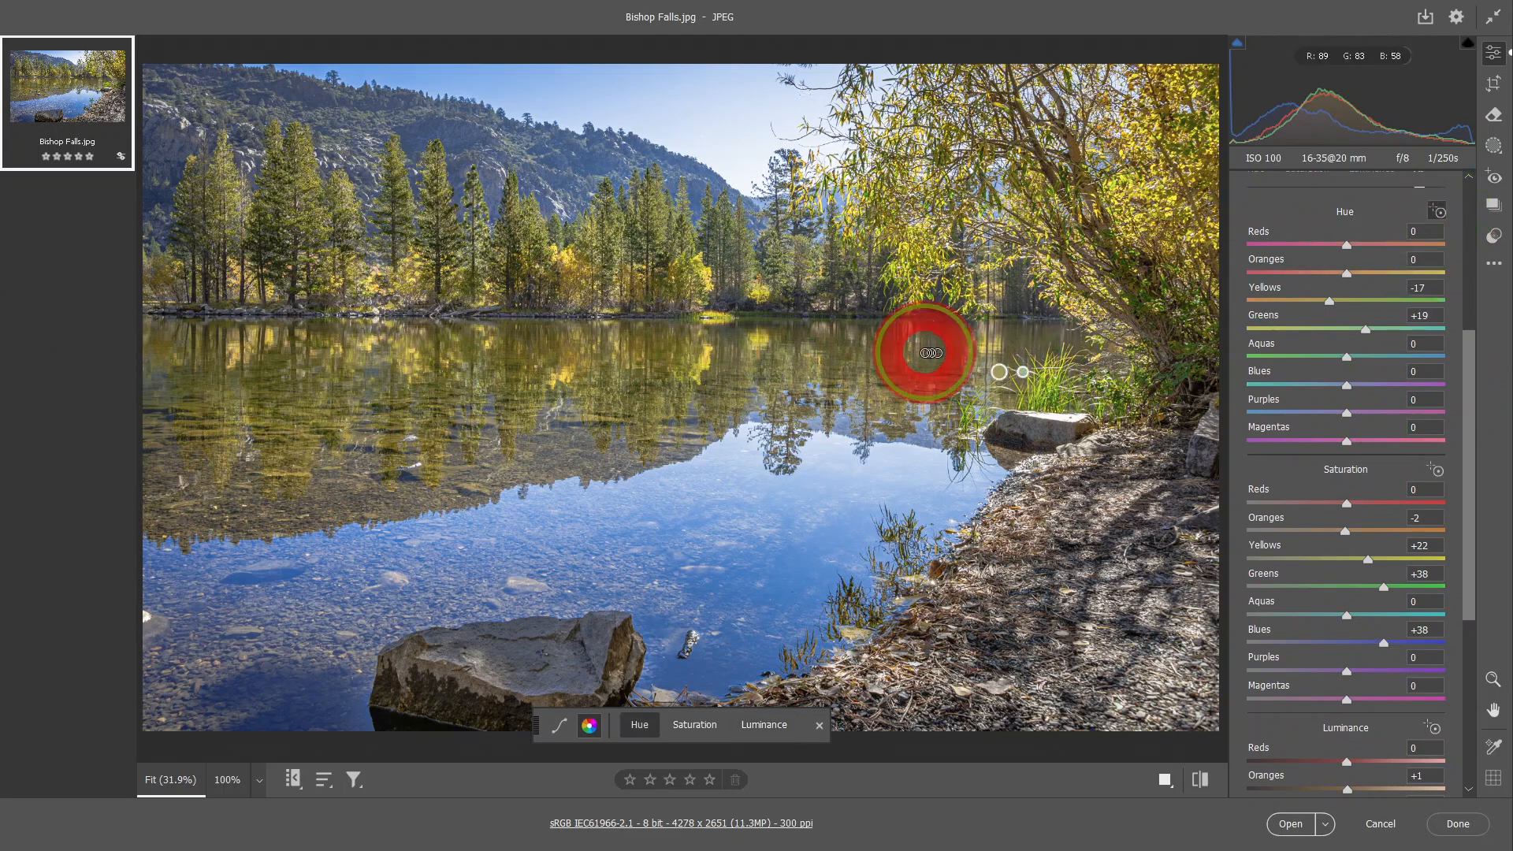
left_click_drag(758, 311, 766, 313)
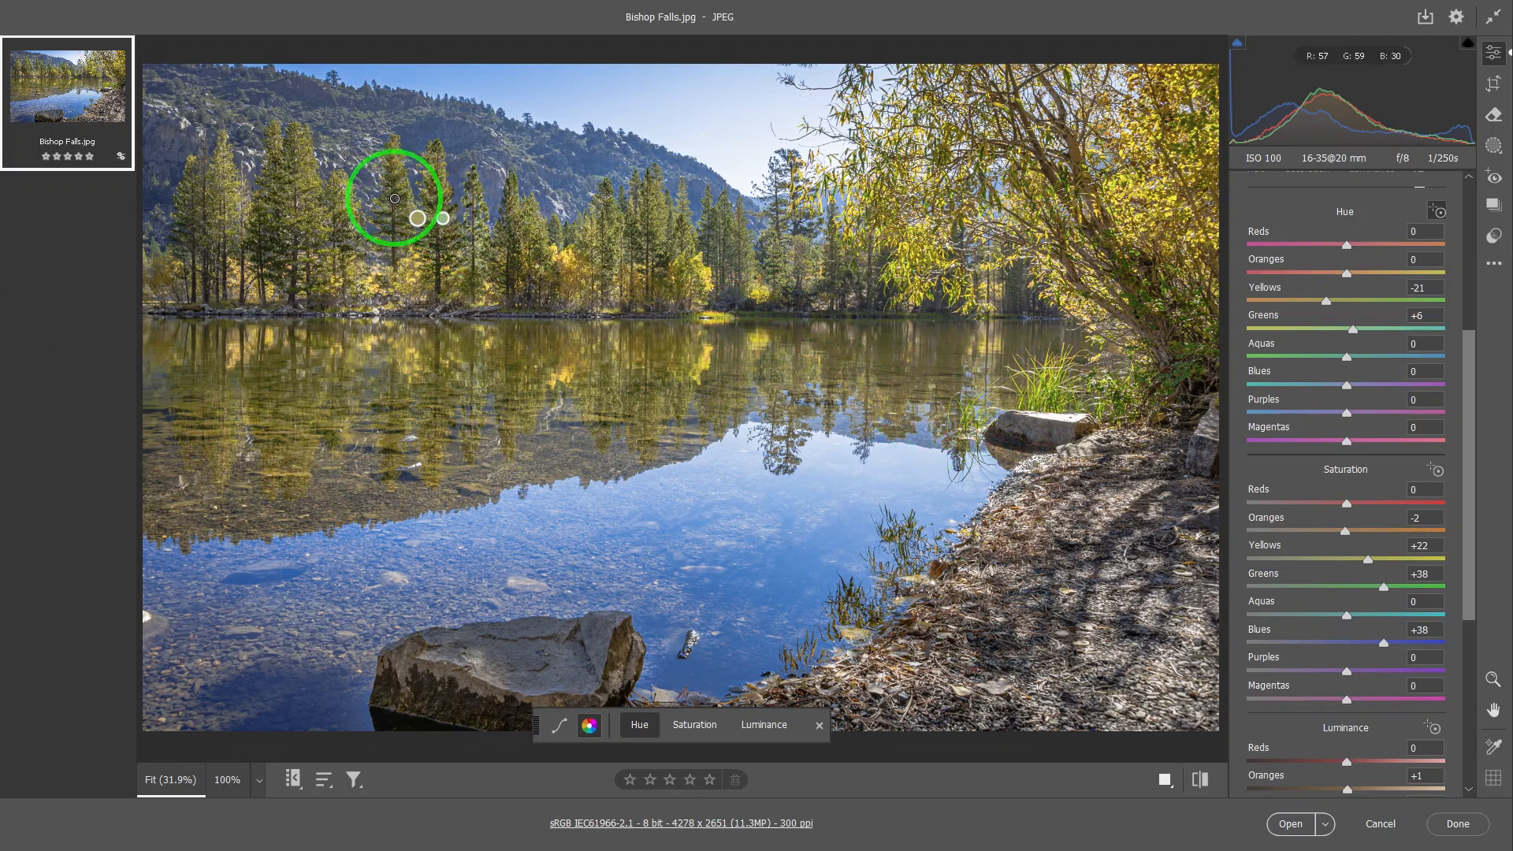
mouse_move(390, 194)
left_mouse_down()
mouse_move(373, 194)
mouse_move(393, 196)
left_mouse_up()
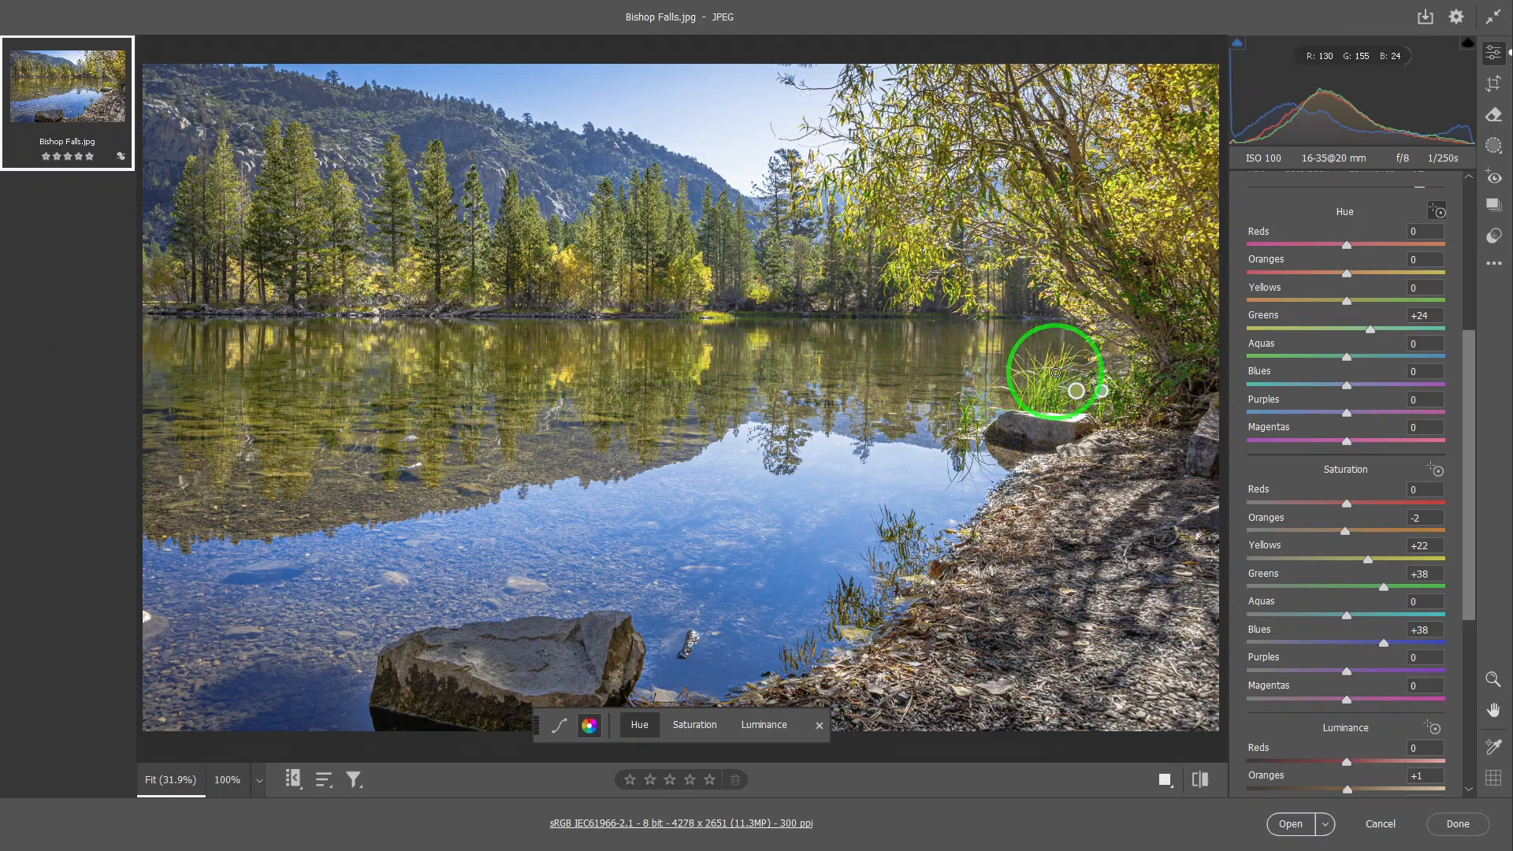
Step: With the targeted adjustment tool on the far-shore foliage, set Yellows and Greens saturation to +66 and +55, and their hue to -13 and +19
left_click(1439, 470)
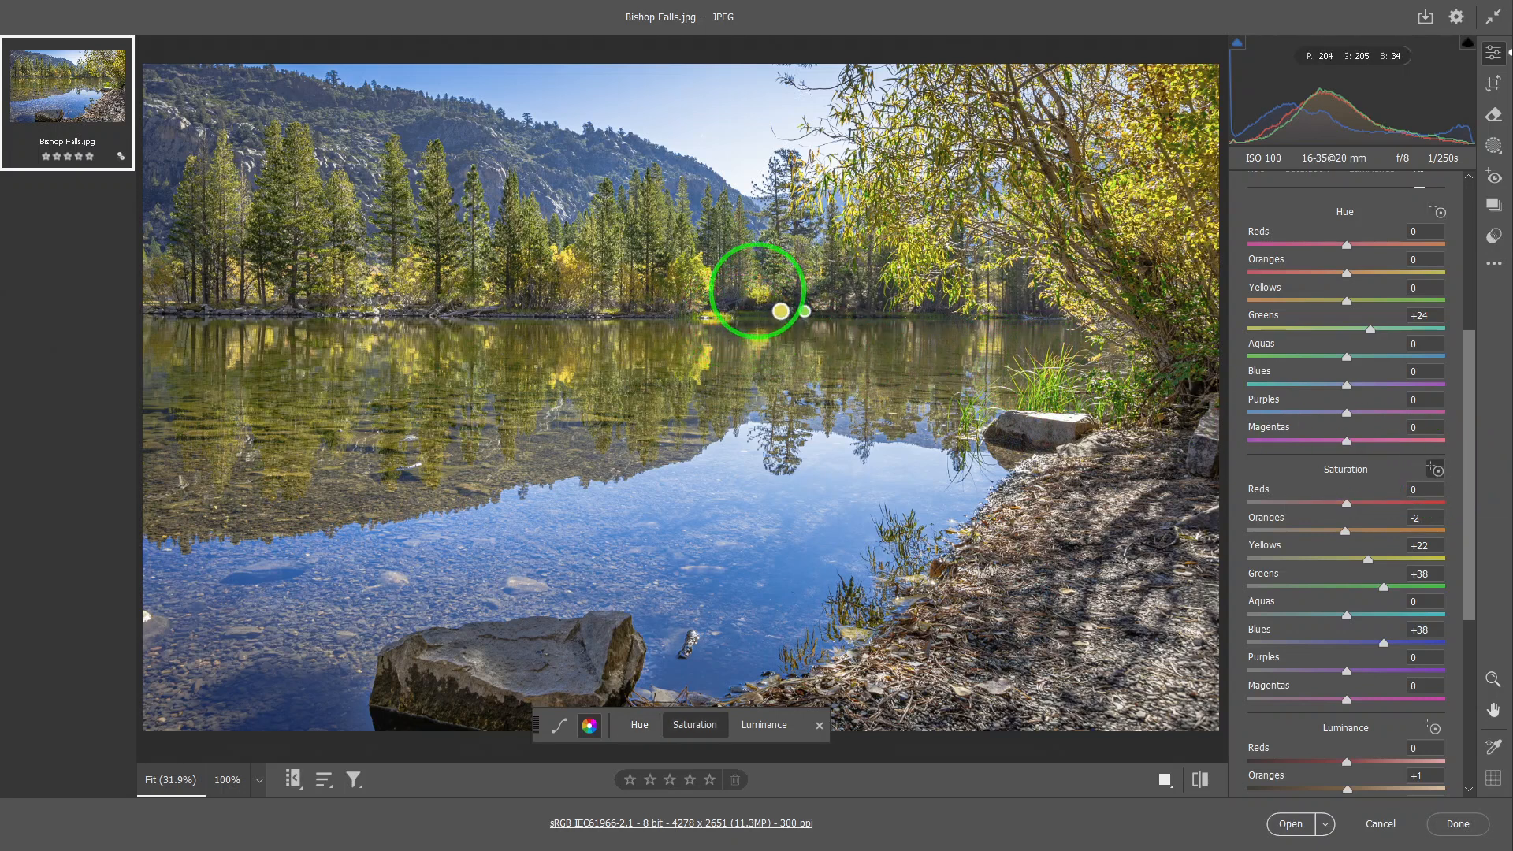
left_click_drag(758, 292, 812, 290)
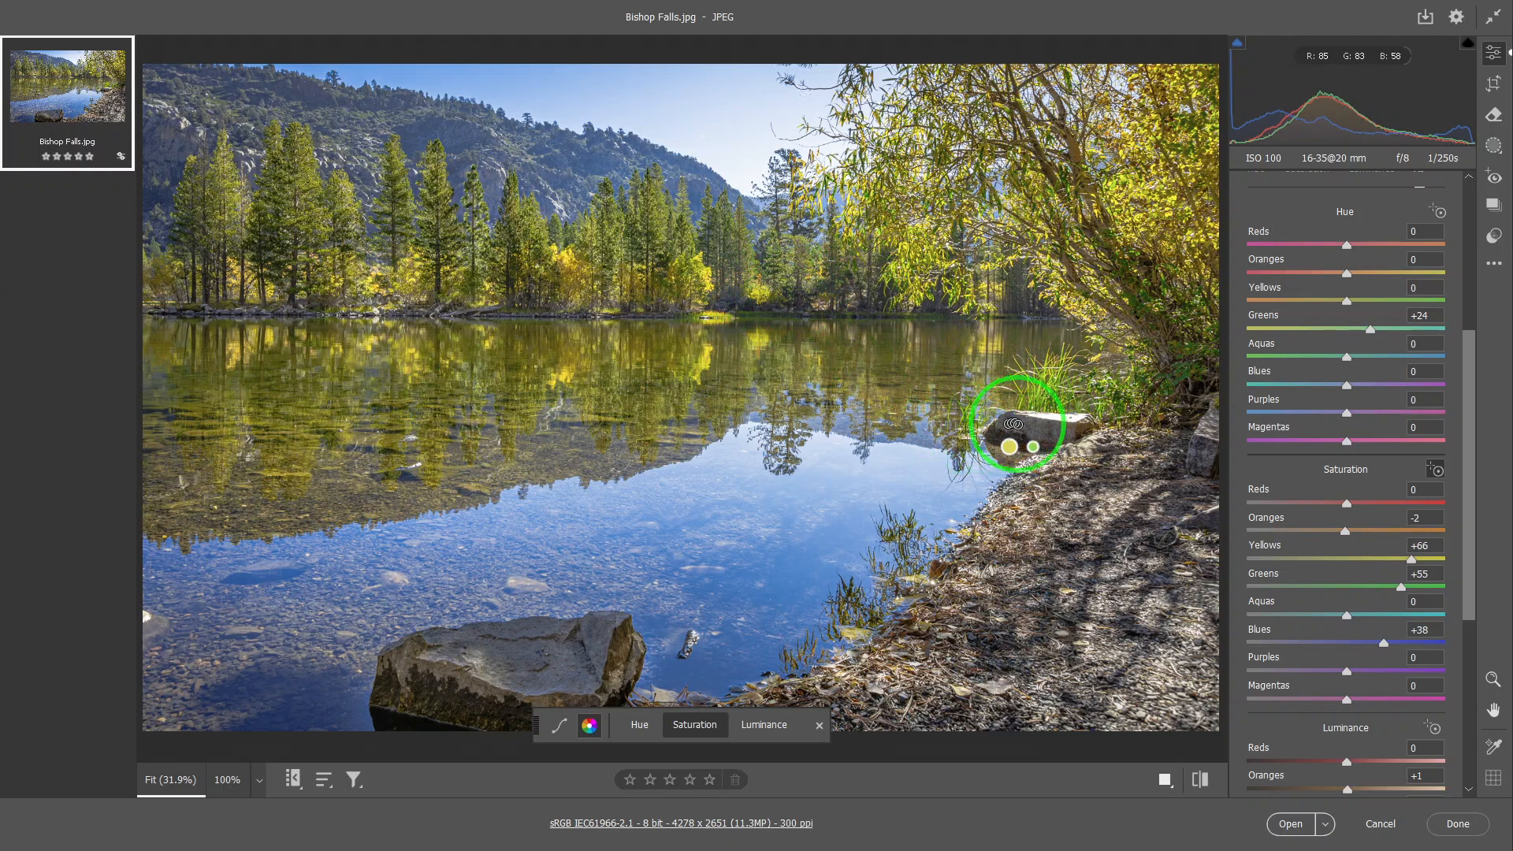
left_click(1437, 215)
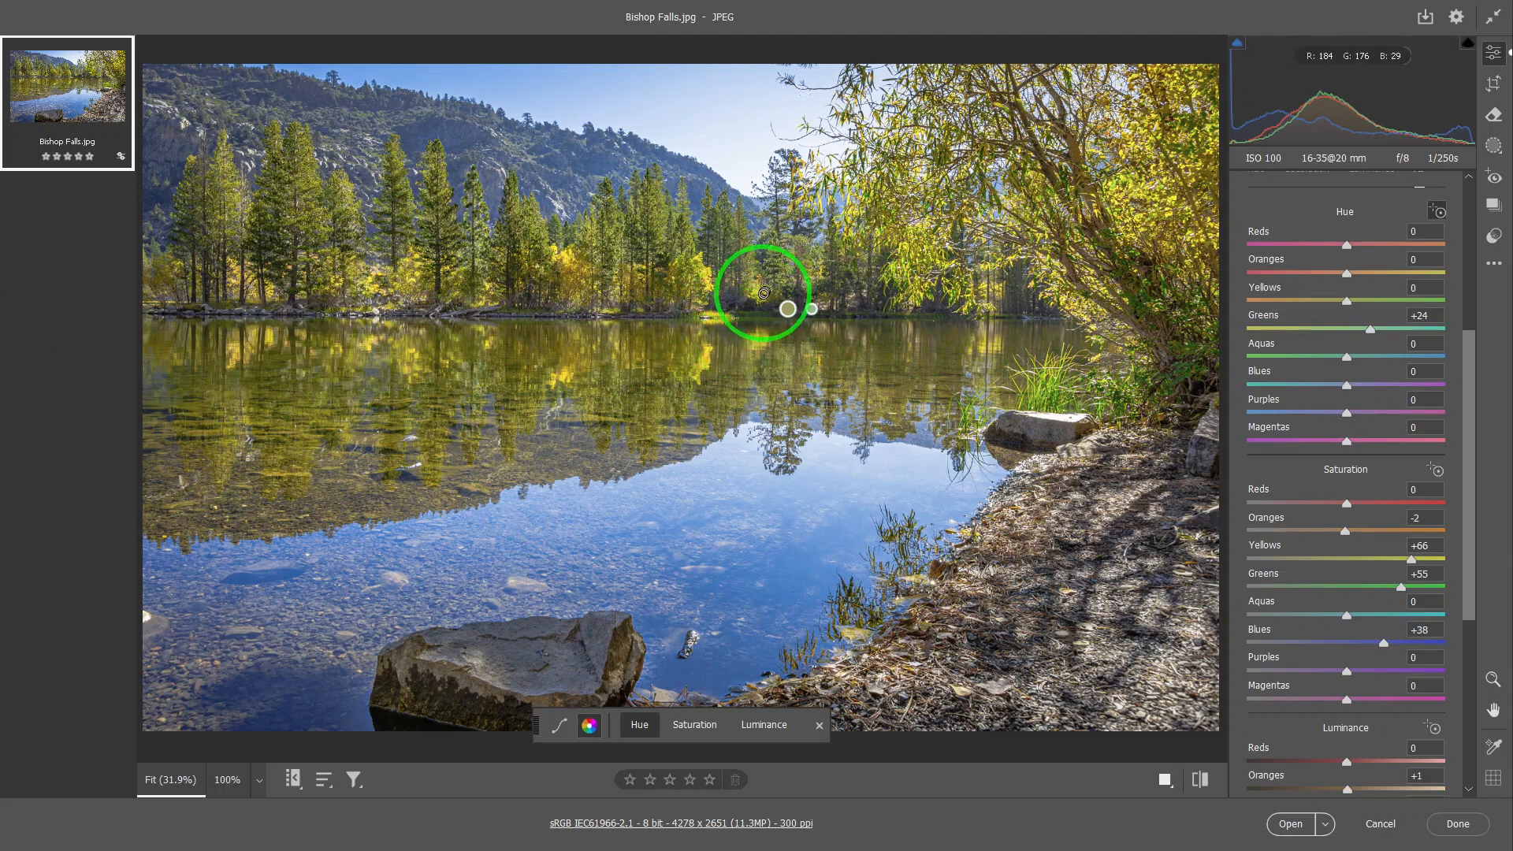
left_click_drag(763, 291, 750, 292)
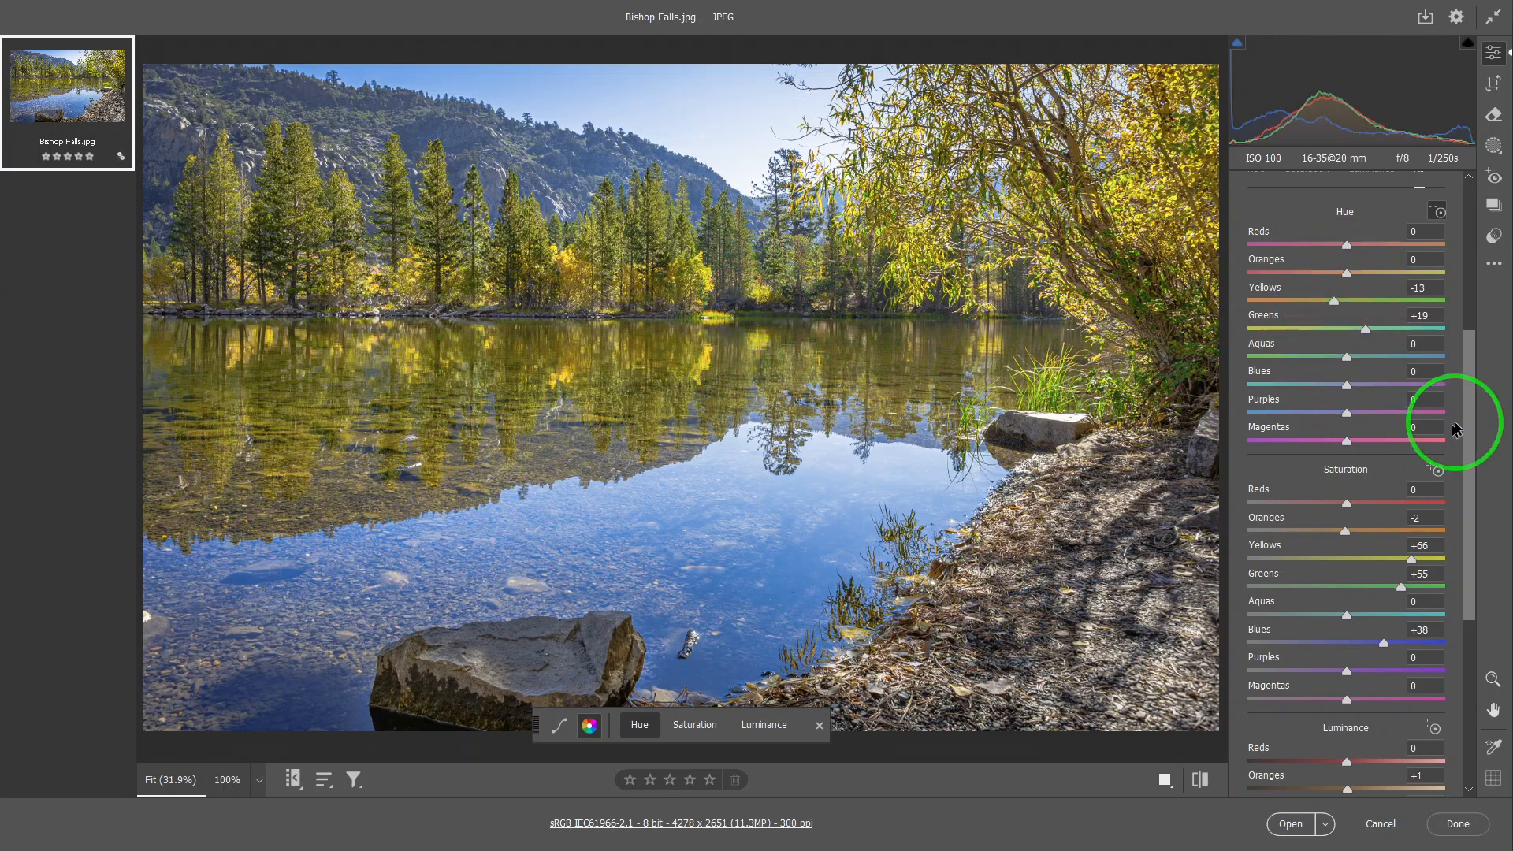
Step: Switch the mixer's adjustment type to Color and display the sliders of all colors together
left_click_drag(1465, 424, 1472, 333)
left_click(1008, 313)
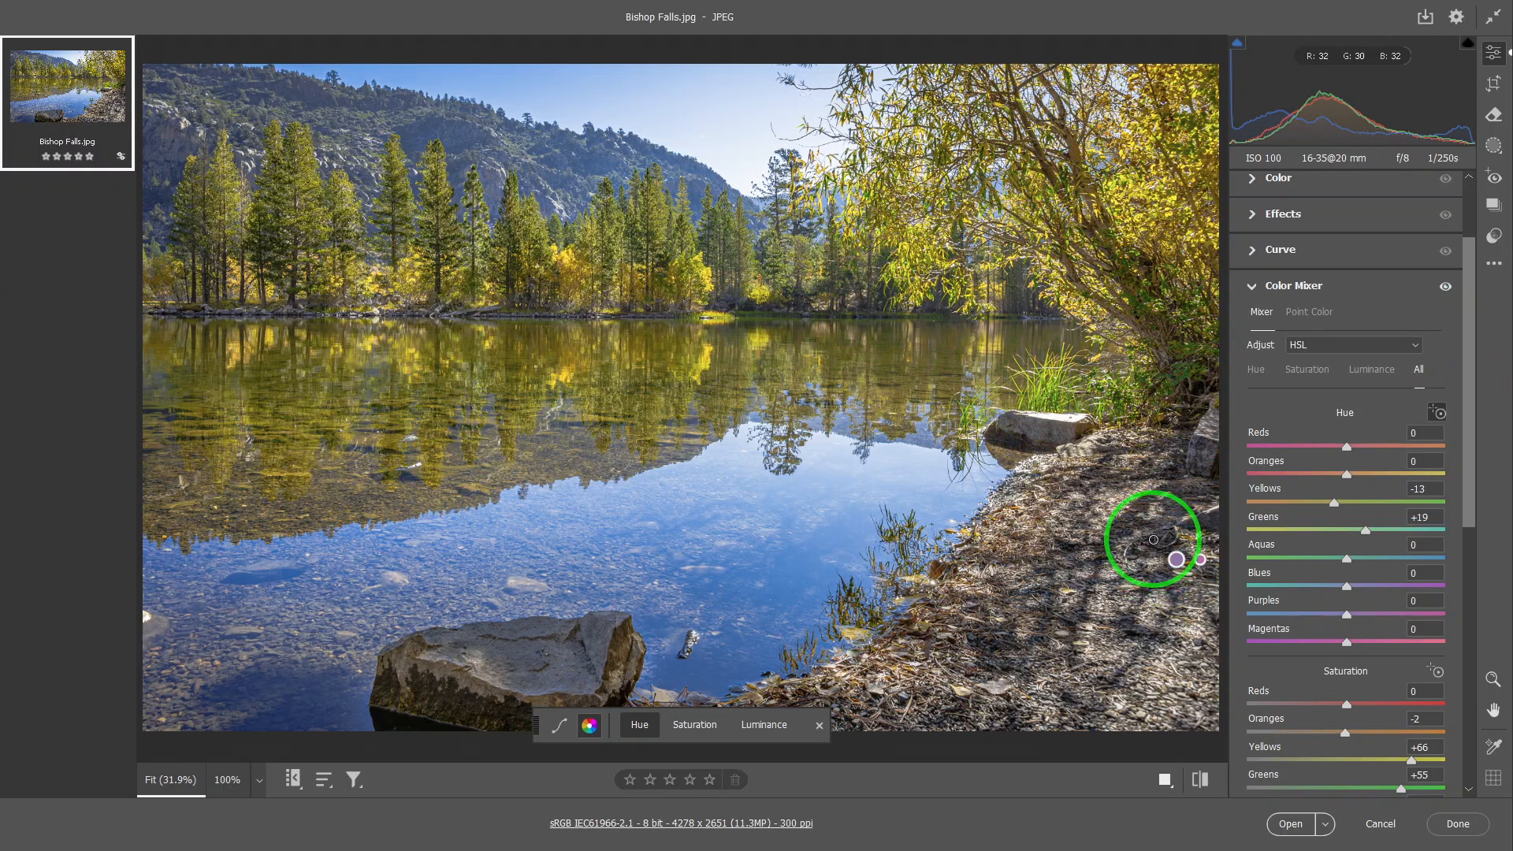
scroll(1317, 567, "down", 7)
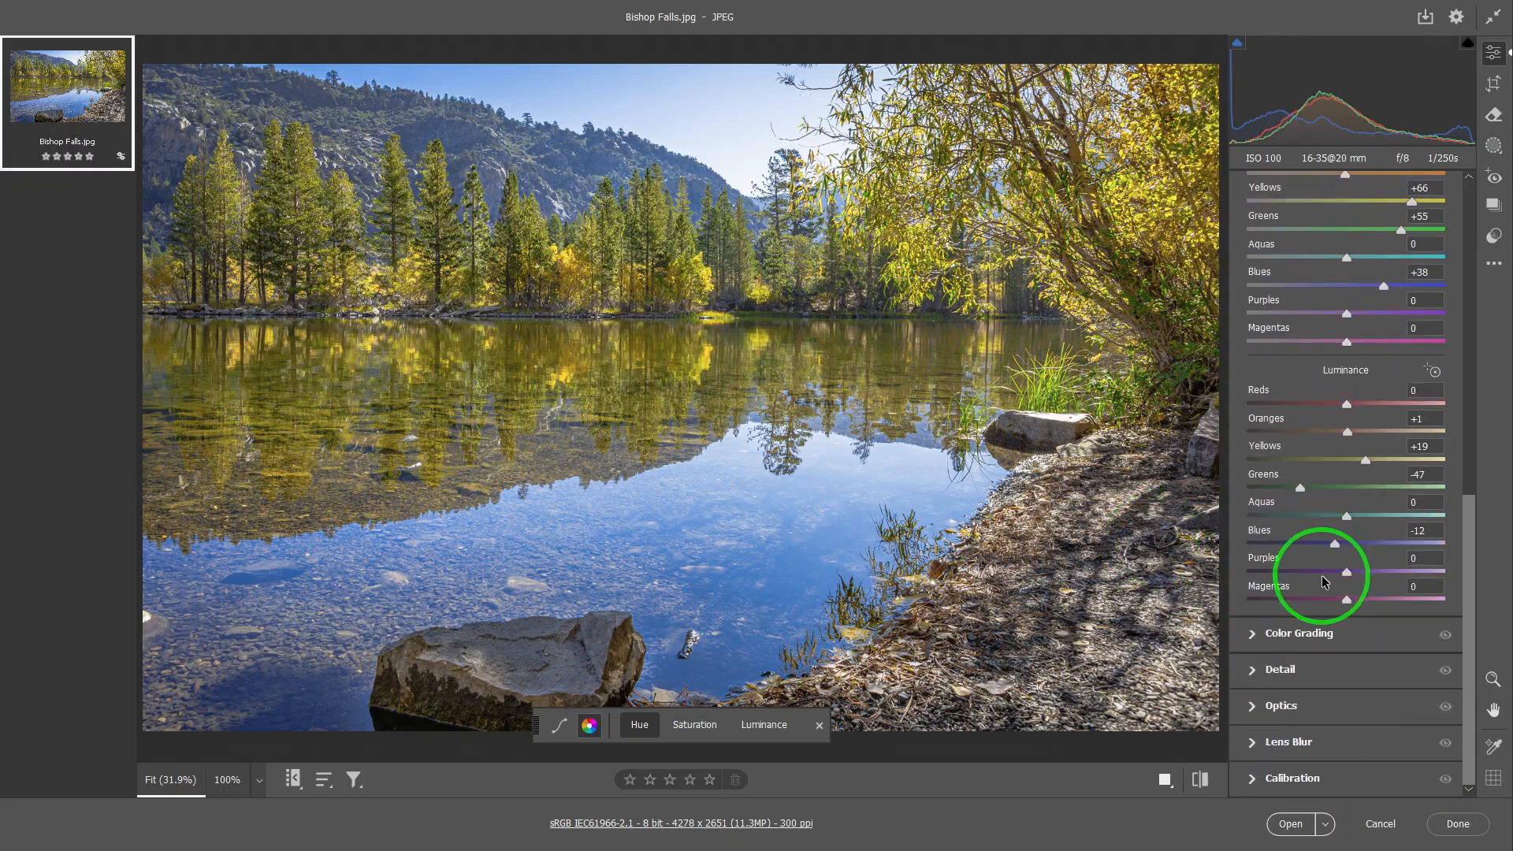
scroll(1322, 576, "up", 5)
scroll(1323, 579, "up", 4)
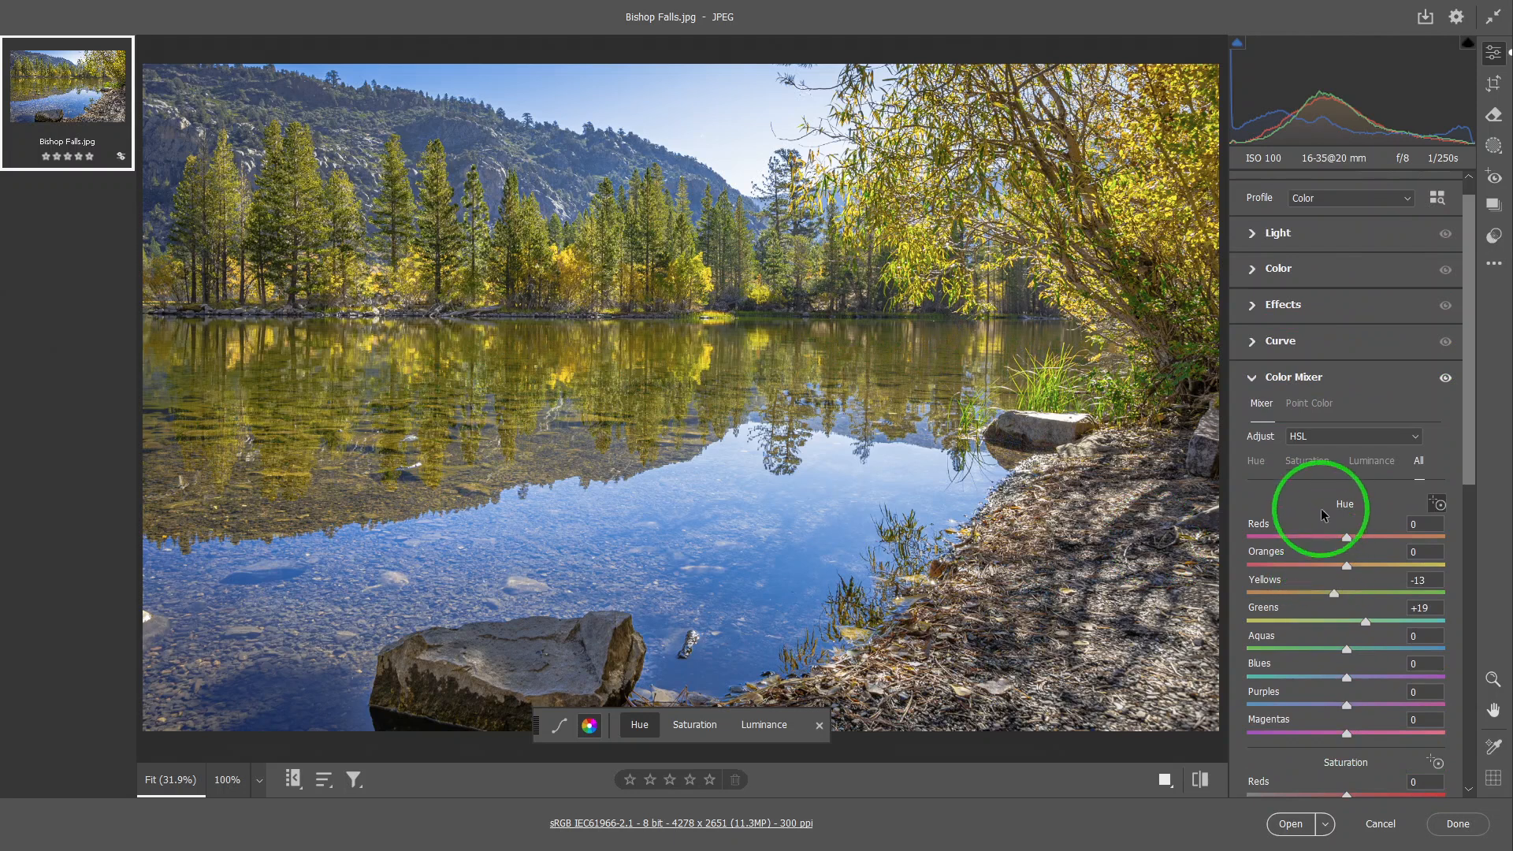
left_click(1314, 437)
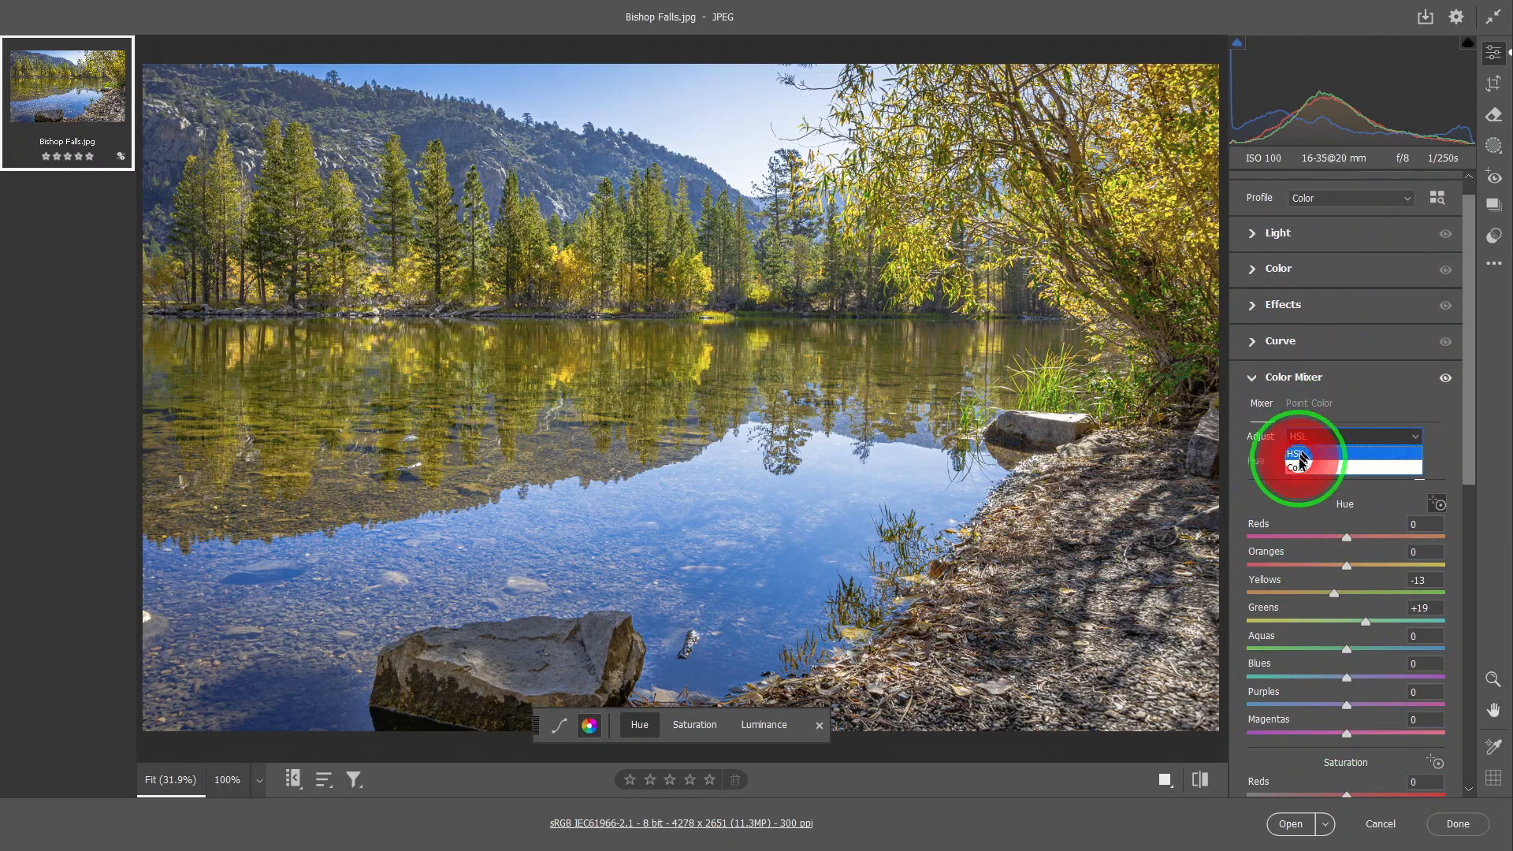
left_click(1298, 468)
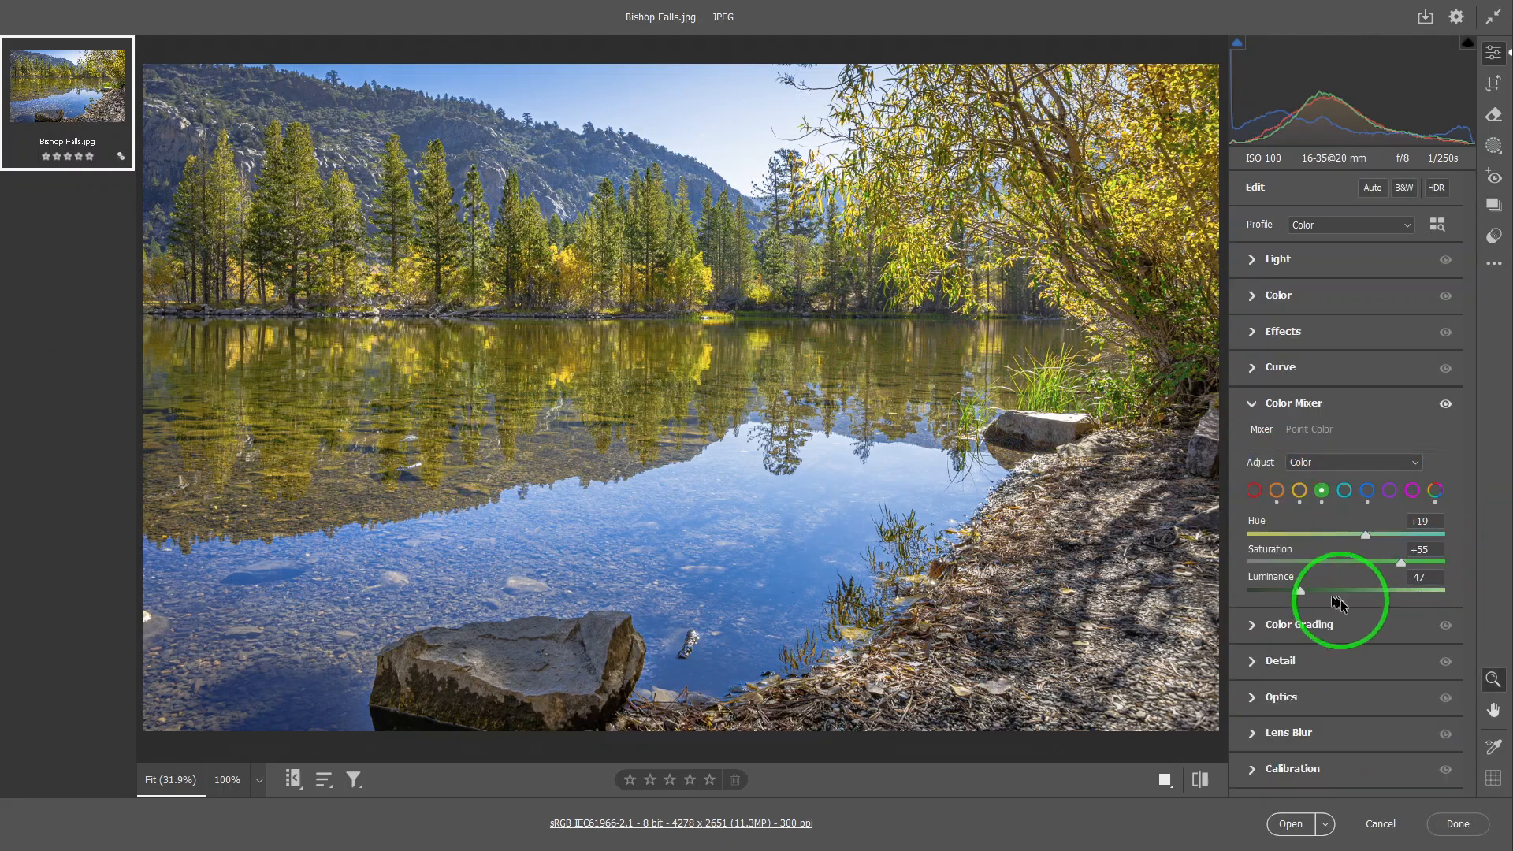
left_click(1435, 490)
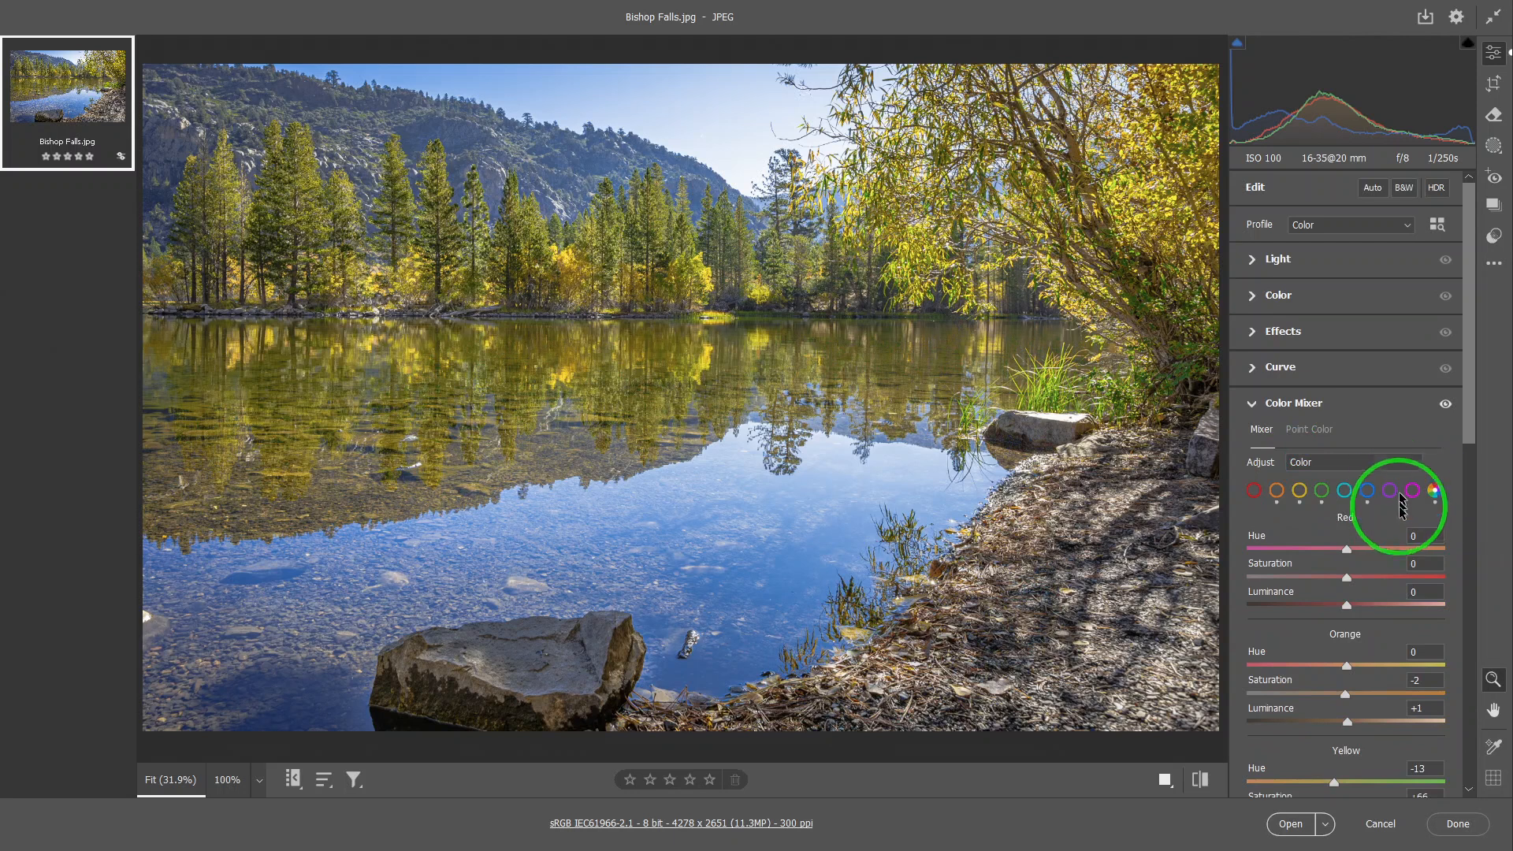
Step: Review the hue, saturation and luminance settings of each color from Red through Magenta
scroll(1399, 517, "down", 2)
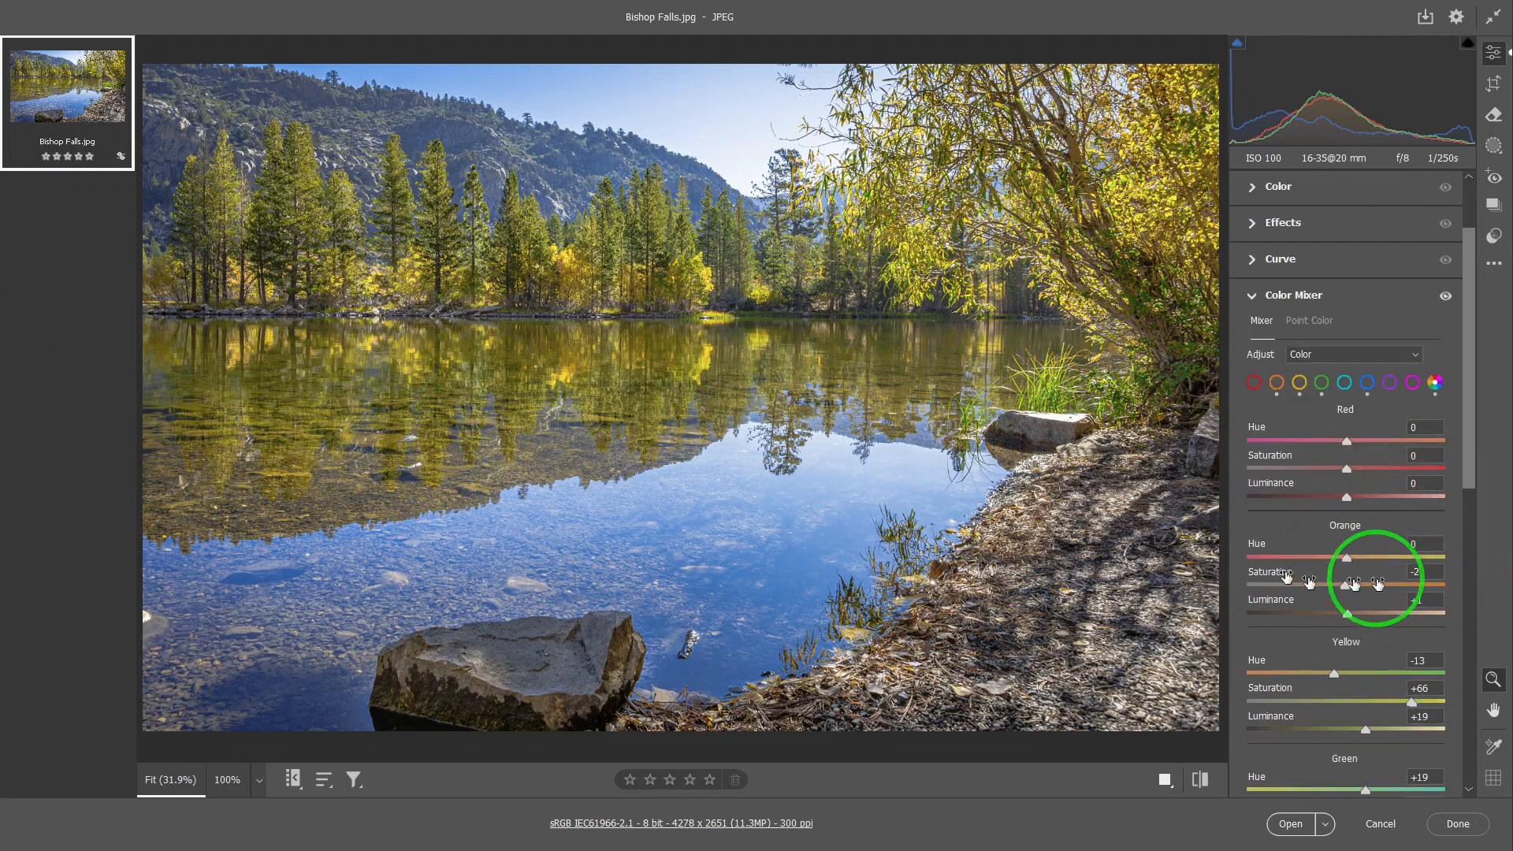
scroll(1411, 591, "down", 2)
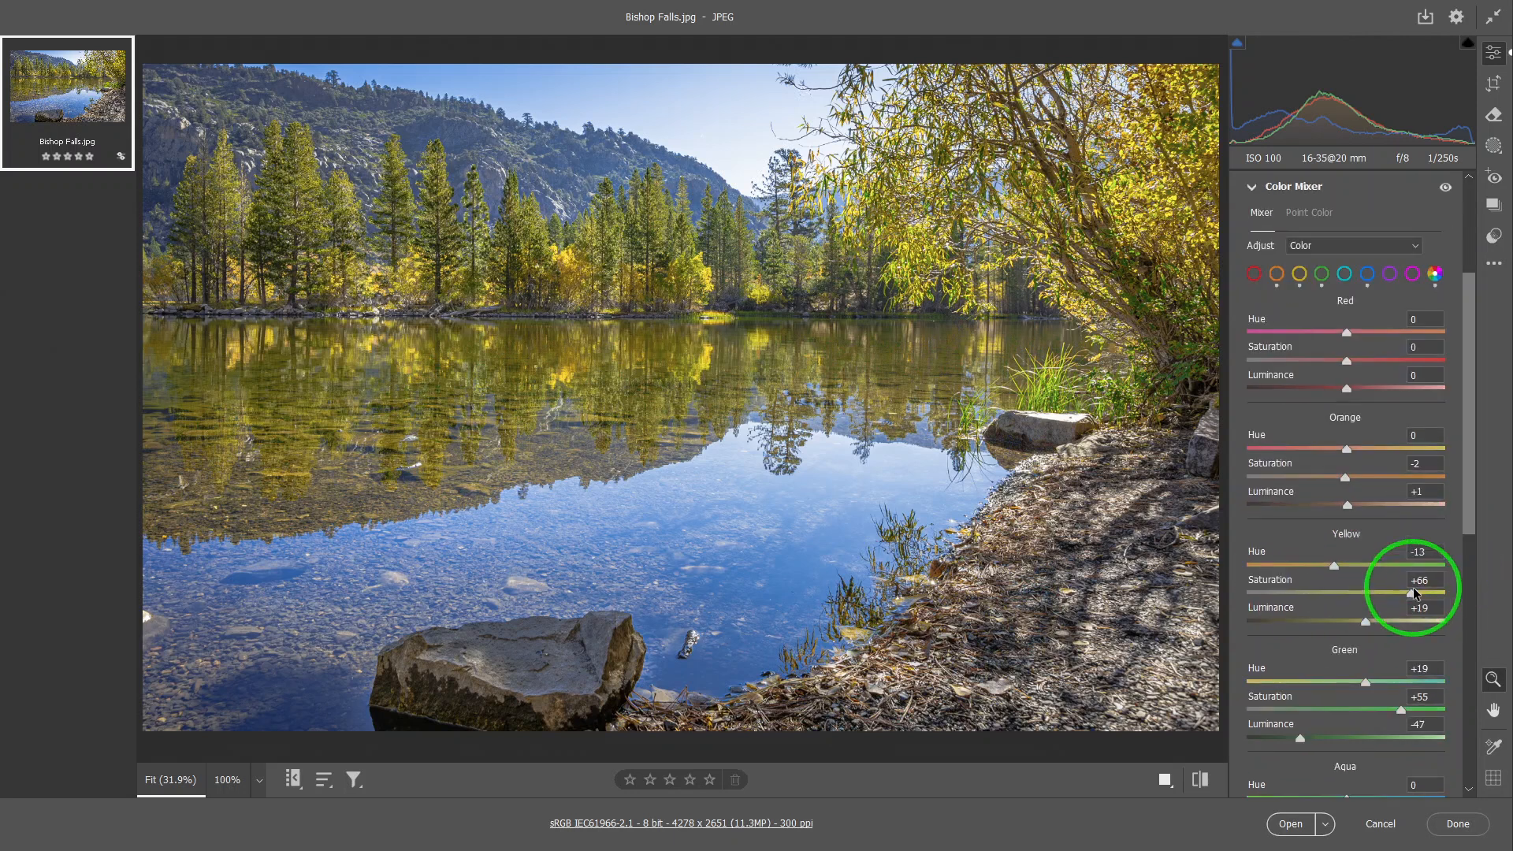
scroll(1396, 551, "down", 2)
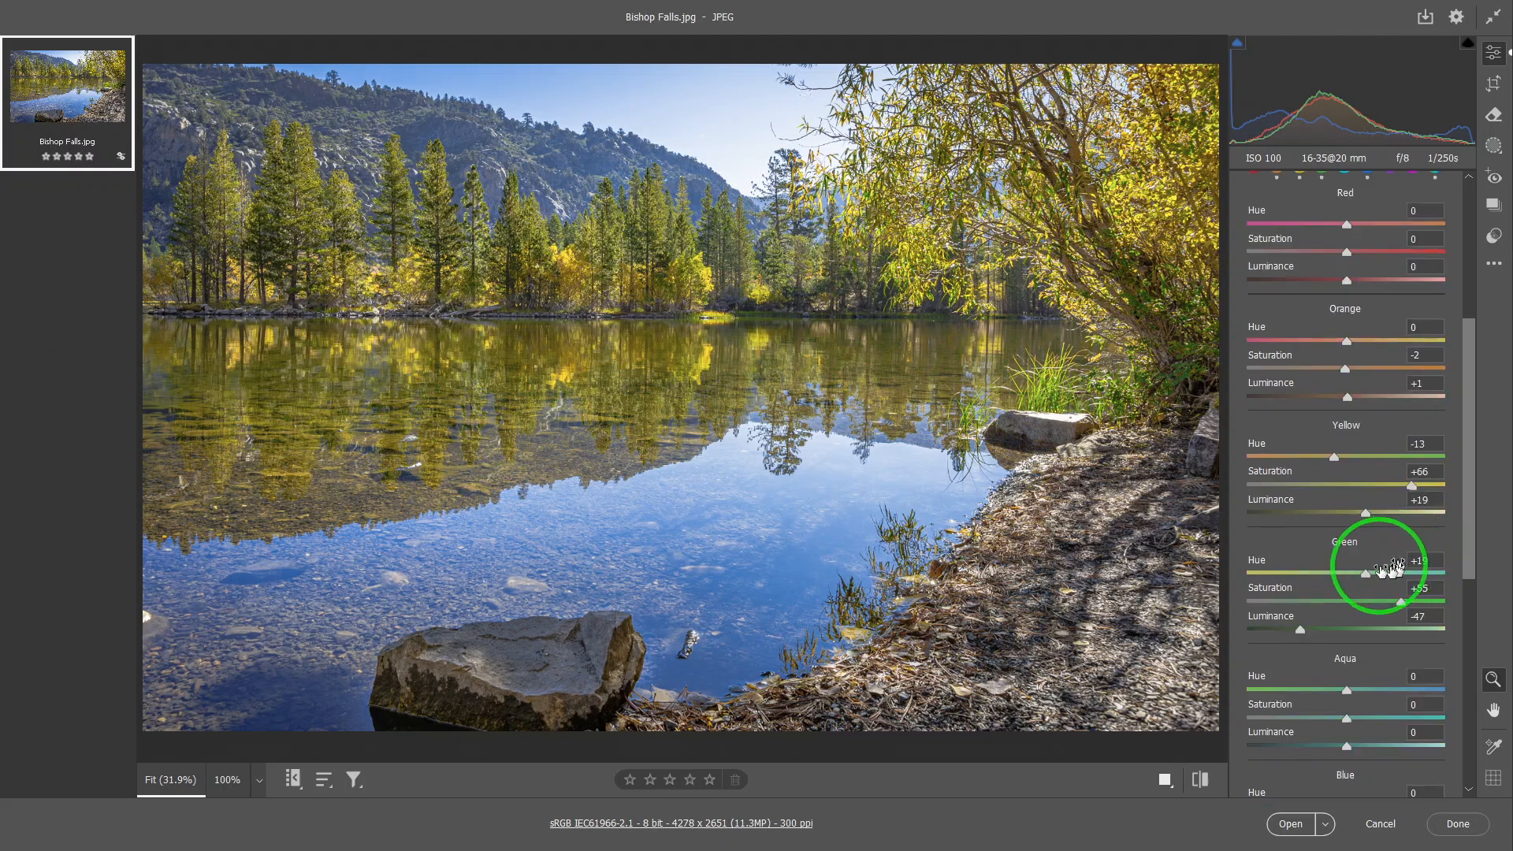
scroll(1379, 583, "down", 2)
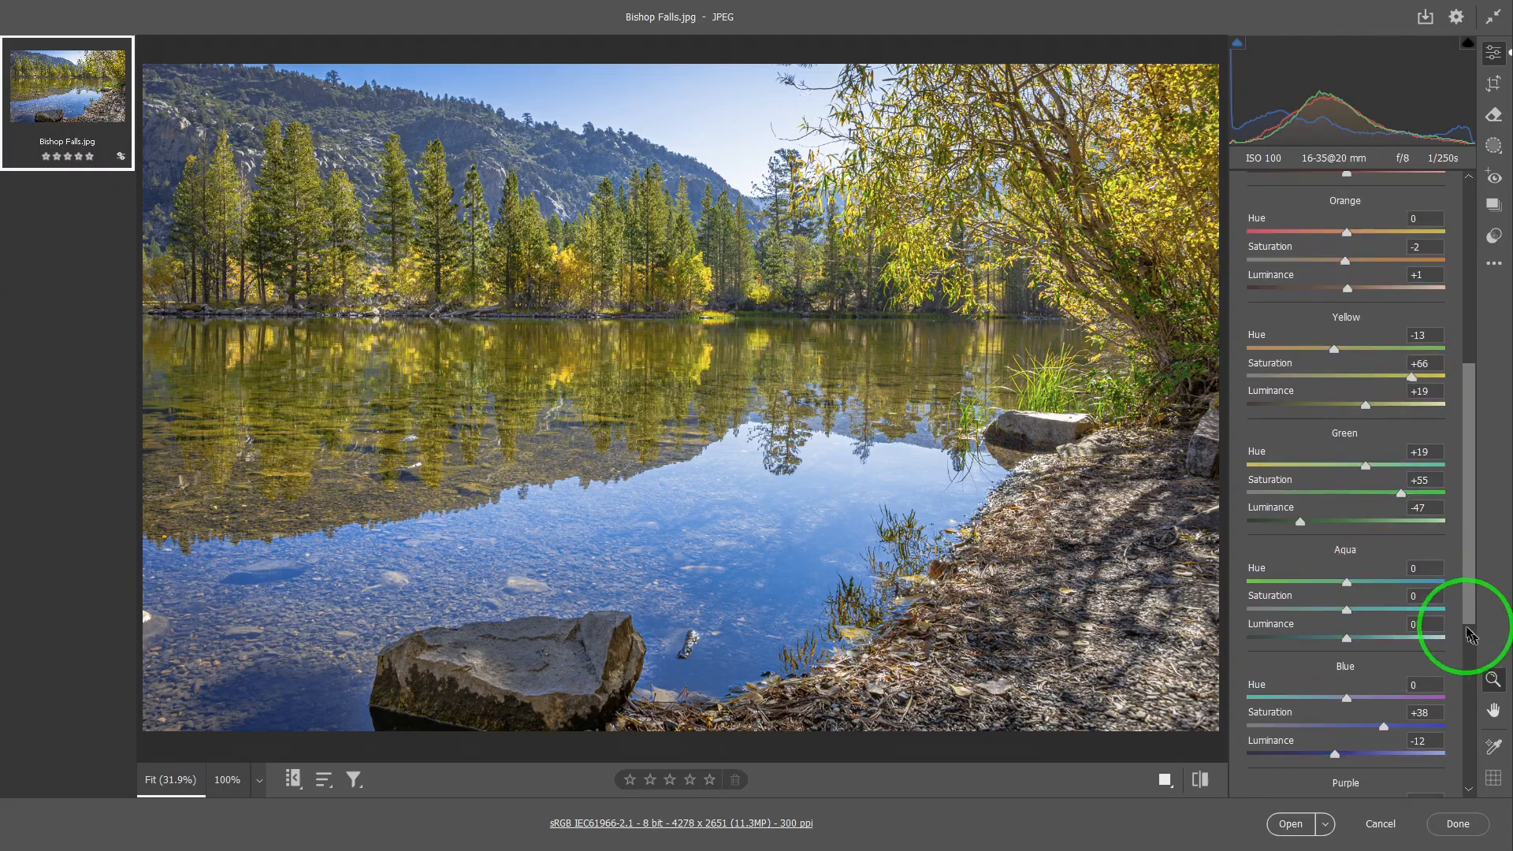
scroll(1384, 602, "down", 2)
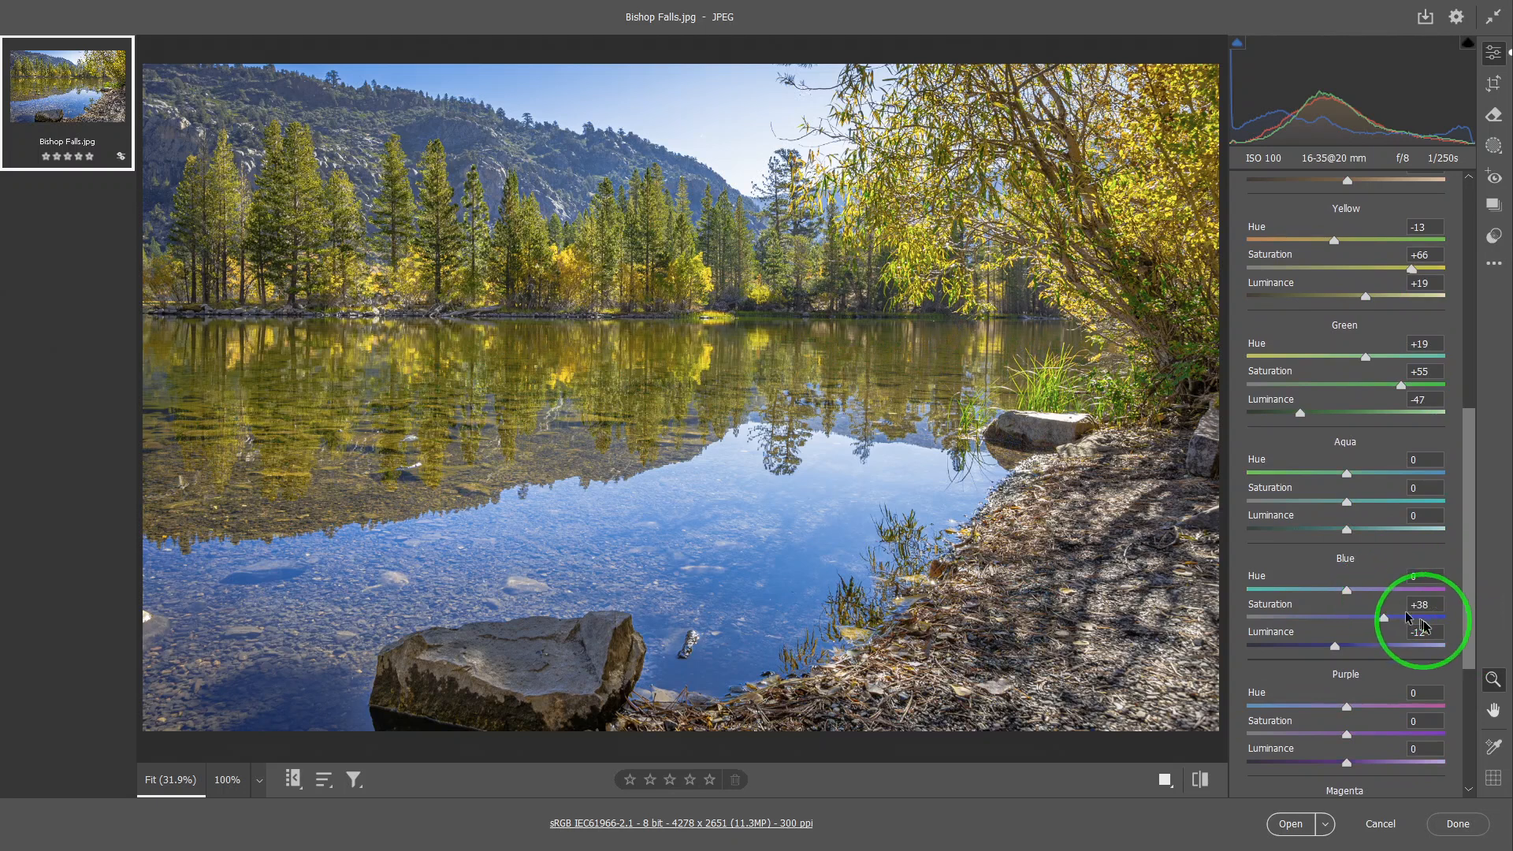
scroll(1385, 614, "down", 4)
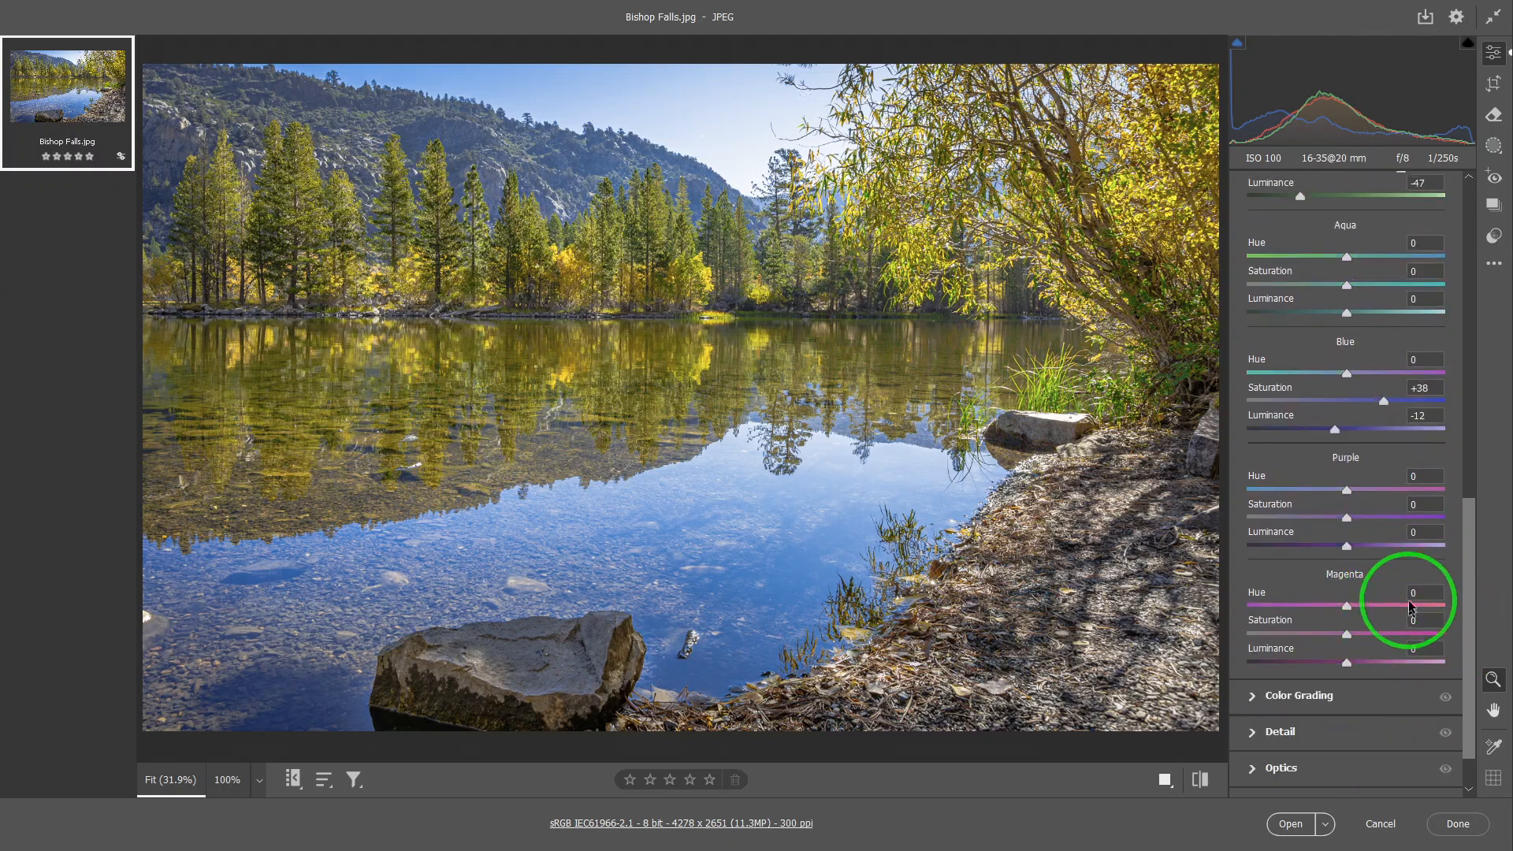
scroll(1383, 551, "up", 2)
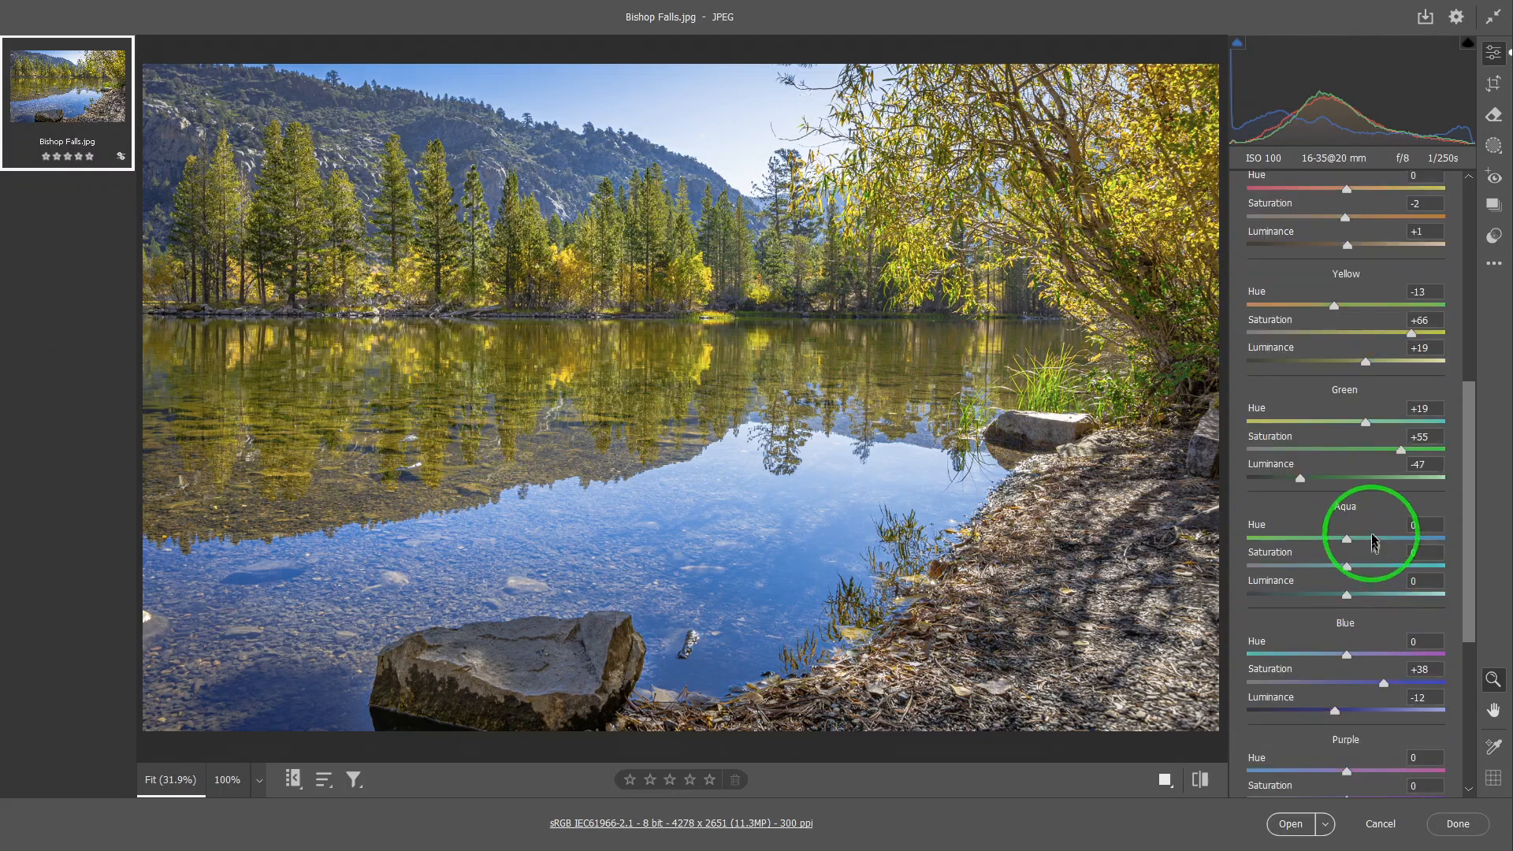
scroll(1368, 534, "up", 7)
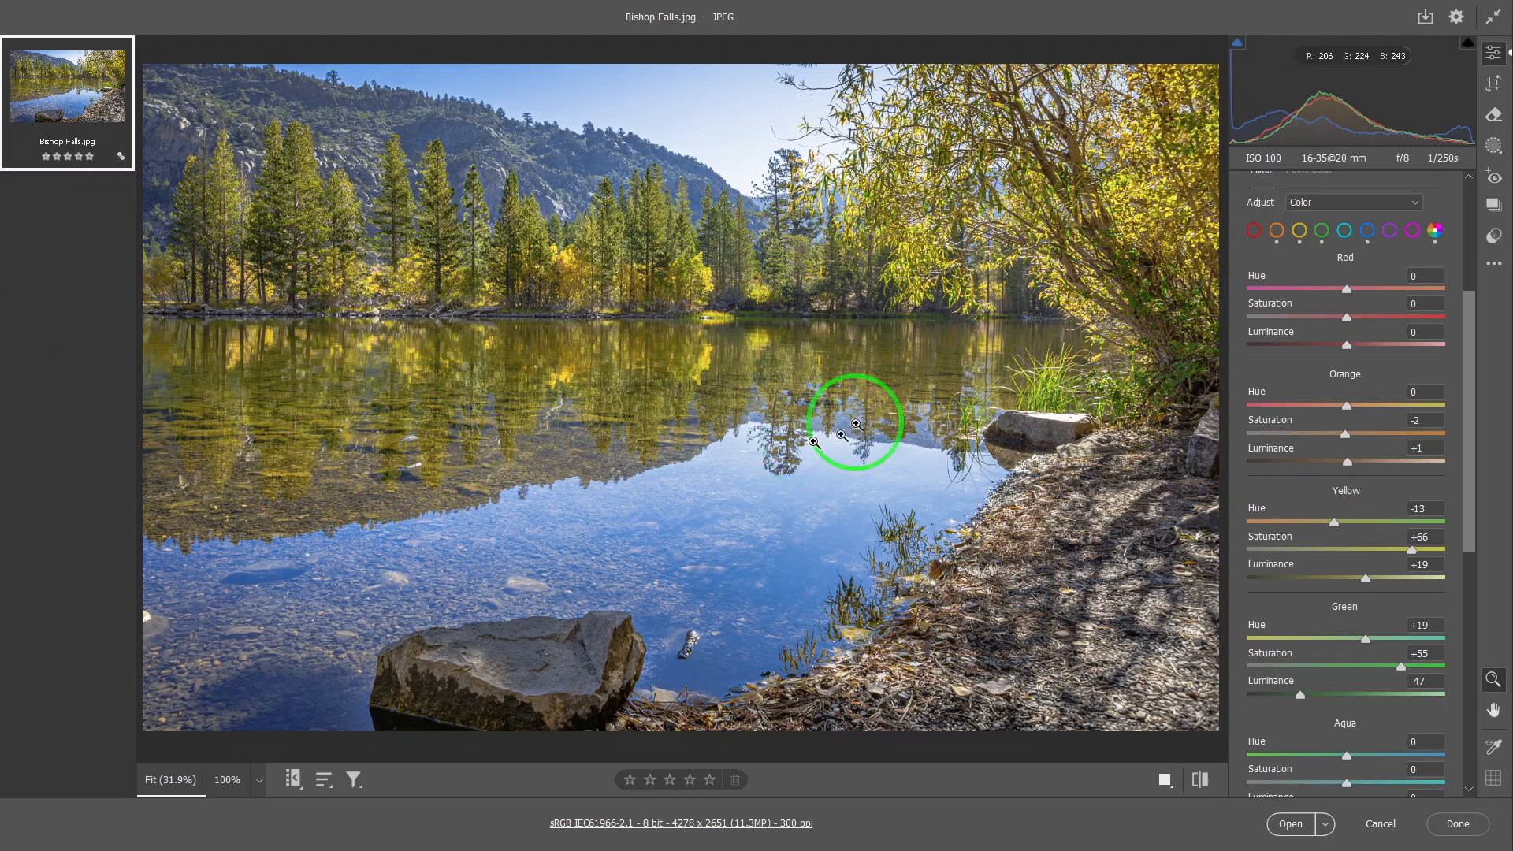
Step: Return the mixer's adjustment type to HSL with all hue, saturation and luminance sliders shown
left_click(1354, 212)
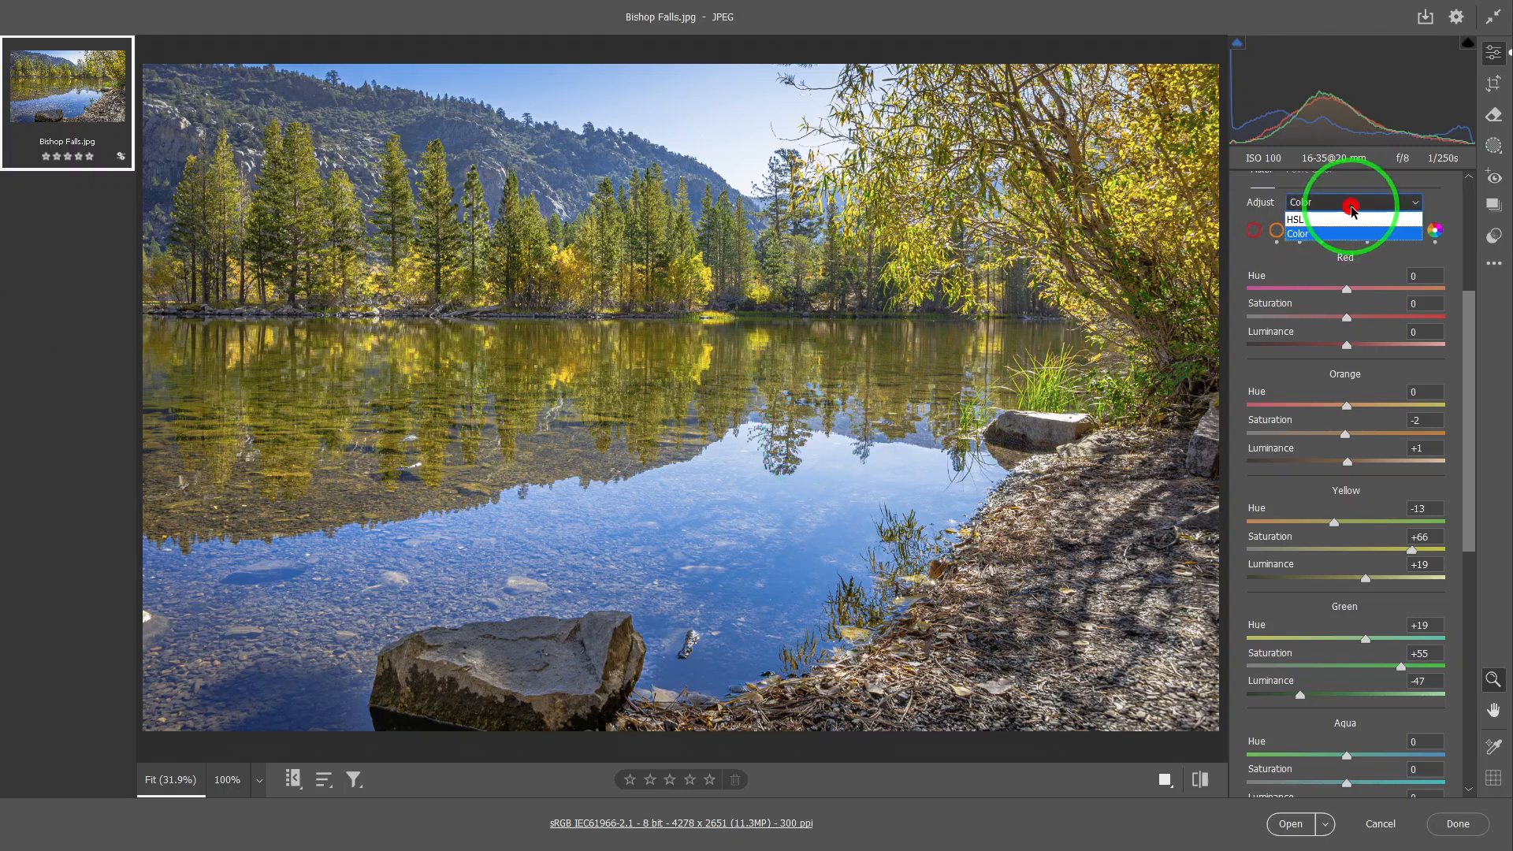
left_click(1339, 223)
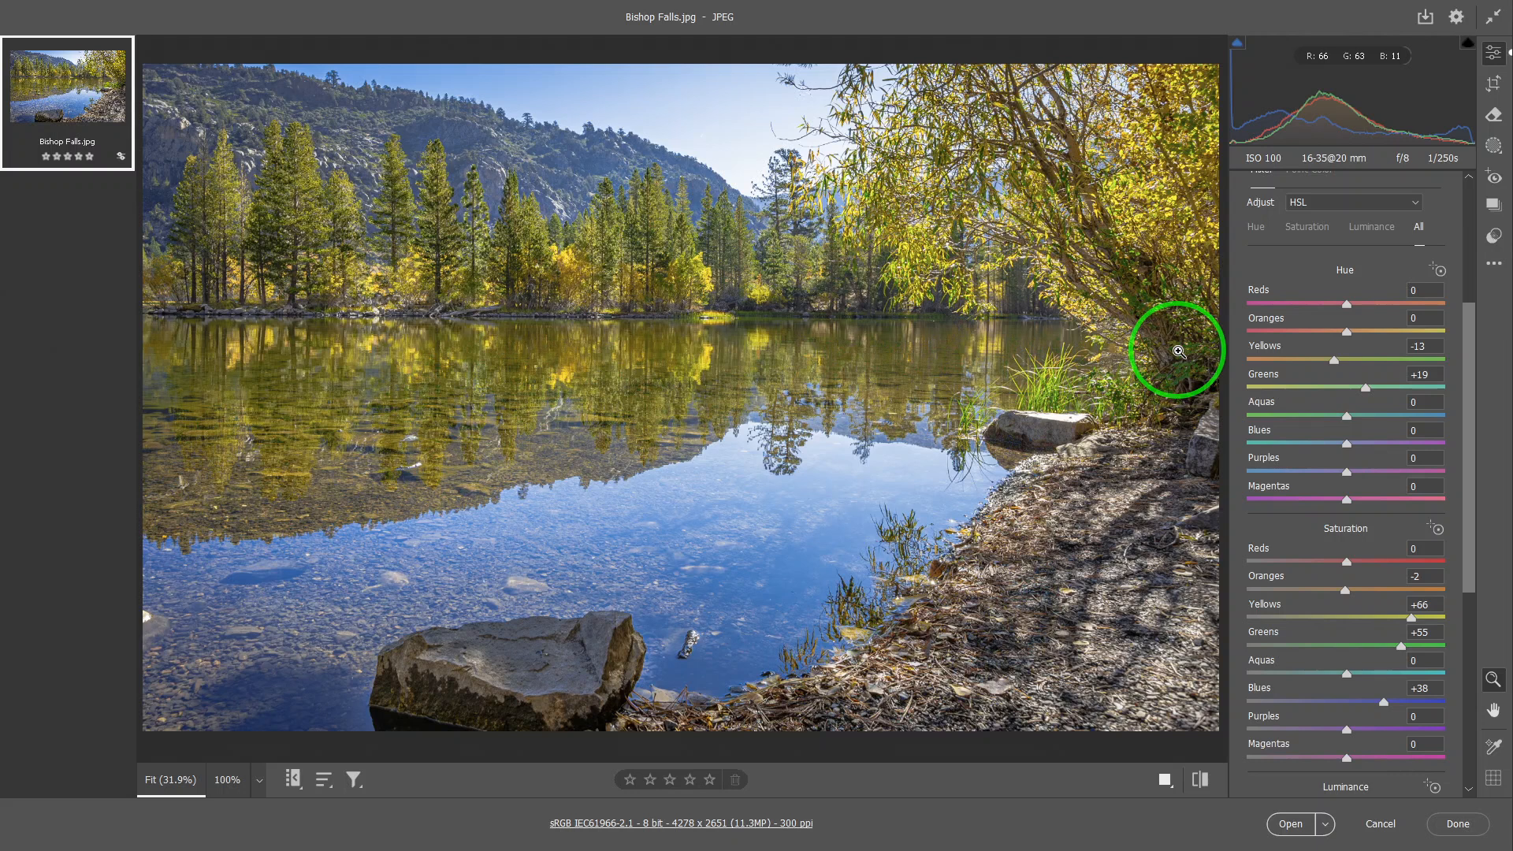
scroll(1313, 359, "up", 2)
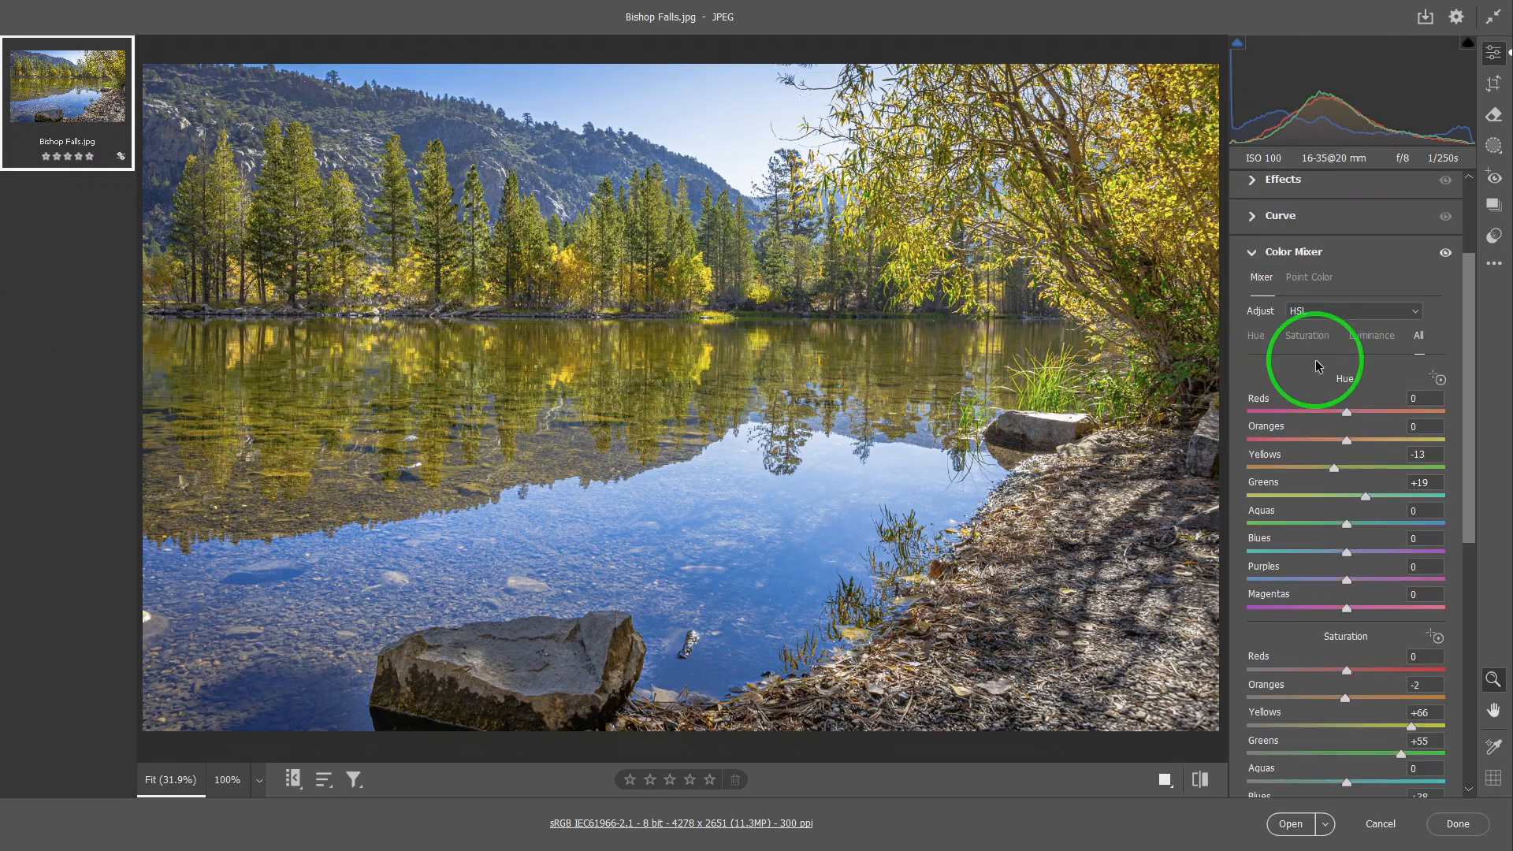